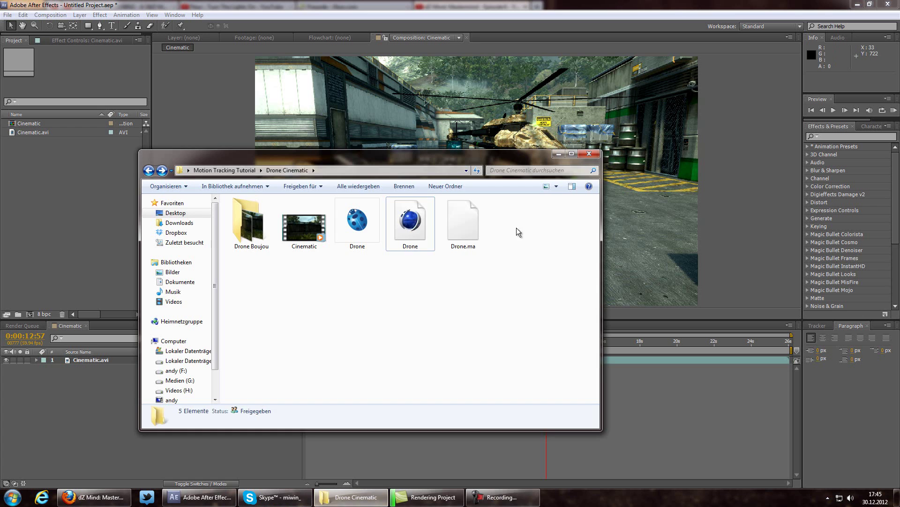
Step: Scrub the Cinematic composition back to 0:00:09:36 to view the footage
click(544, 312)
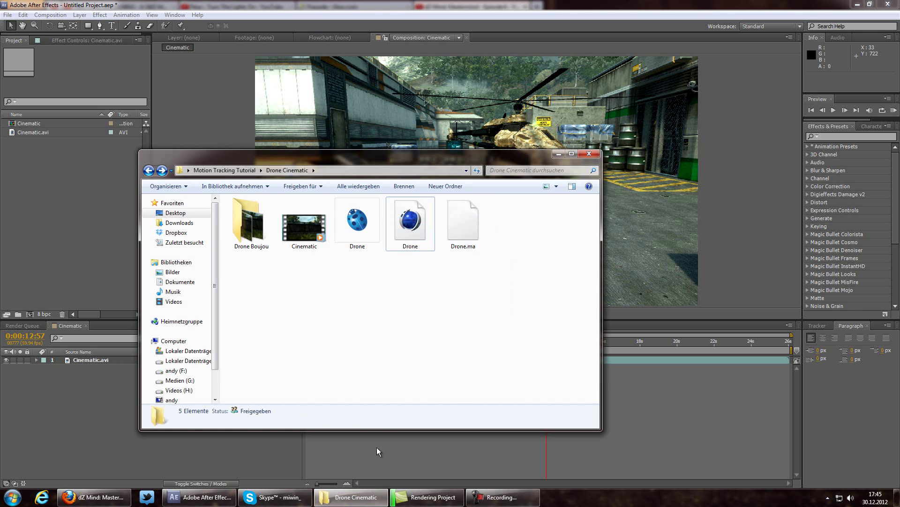
click(369, 495)
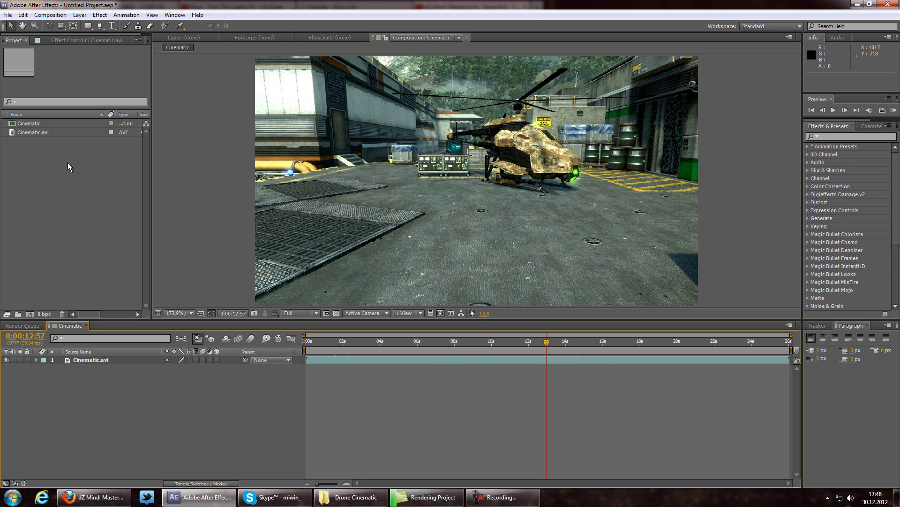
click(354, 497)
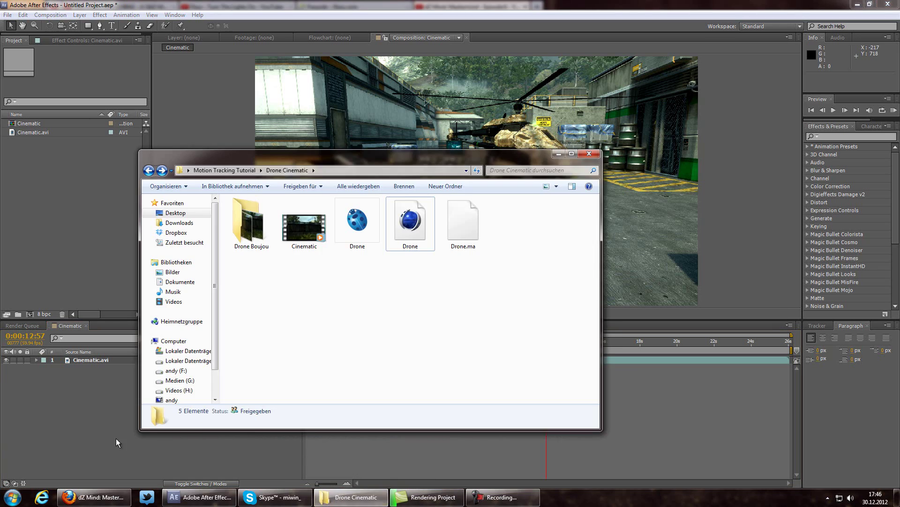
click(150, 437)
drag(530, 348, 484, 362)
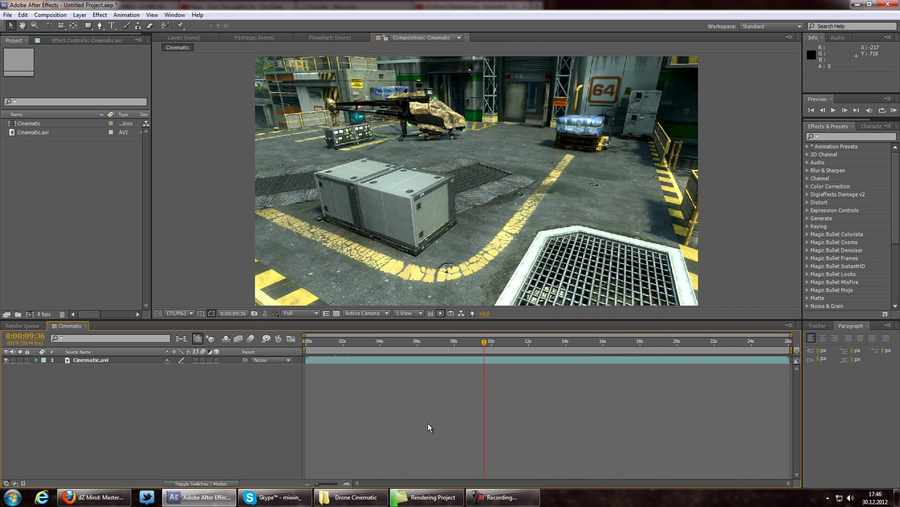
Step: Import the tracking file Drone.ma from the Drone Cinematic folder into the After Effects project
click(351, 497)
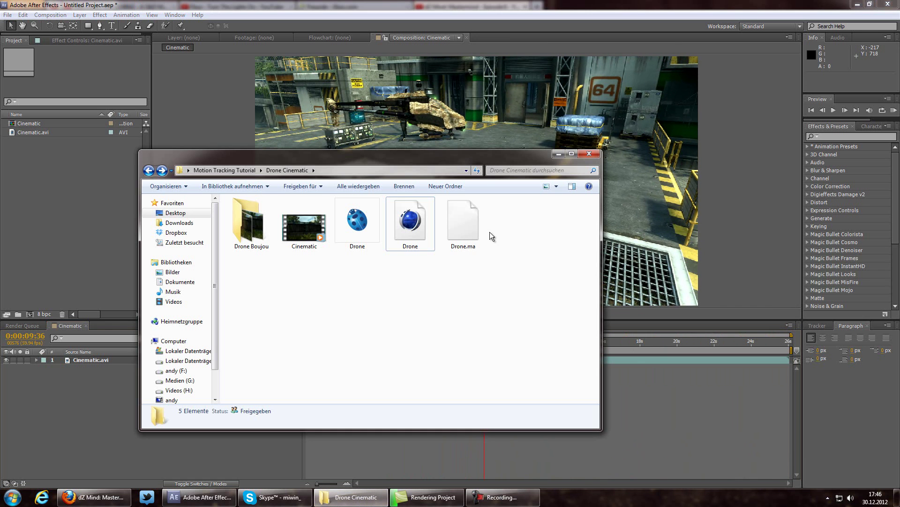
click(471, 225)
right_click(467, 223)
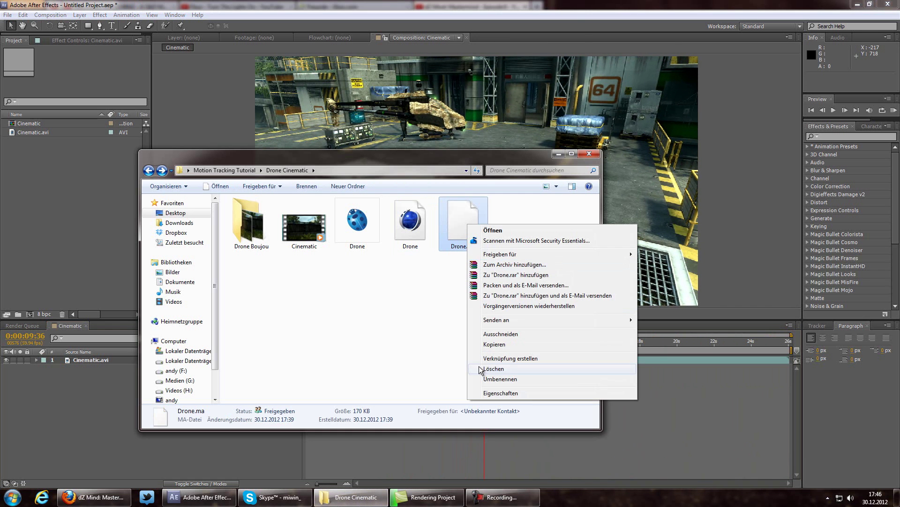
click(508, 397)
click(617, 227)
drag(469, 221, 47, 165)
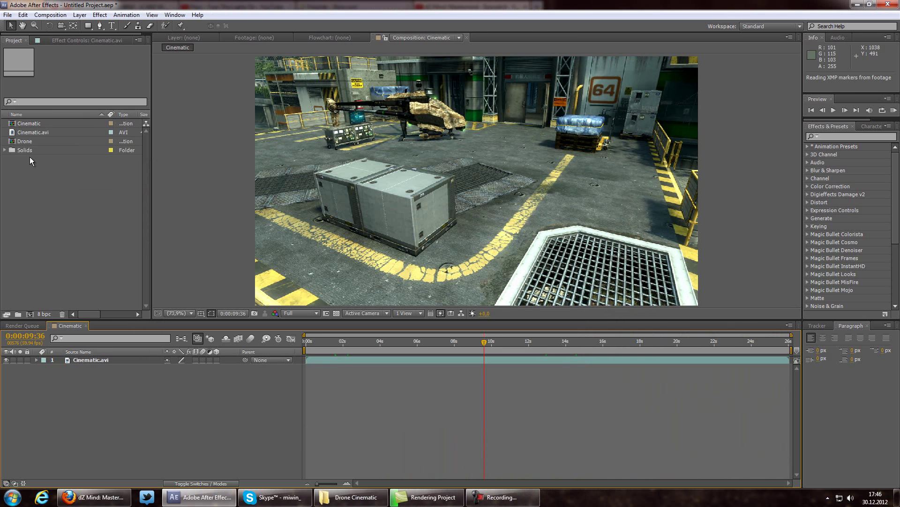
Step: Examine the imported Drone composition and the contents of the Solids folder
click(22, 142)
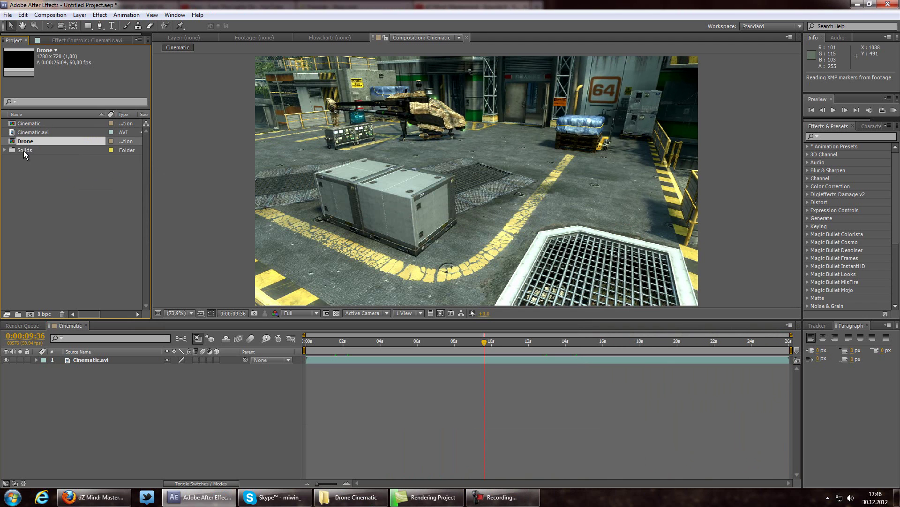
click(23, 150)
click(4, 150)
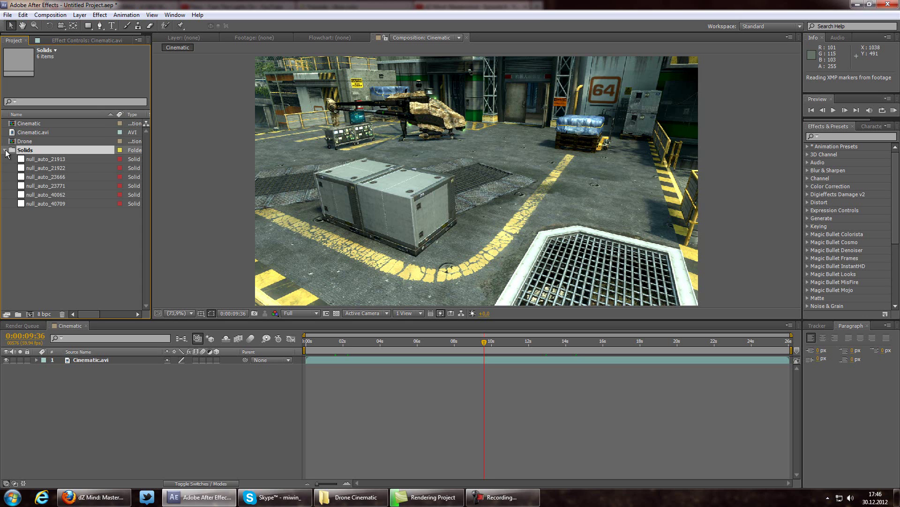
click(6, 151)
click(68, 143)
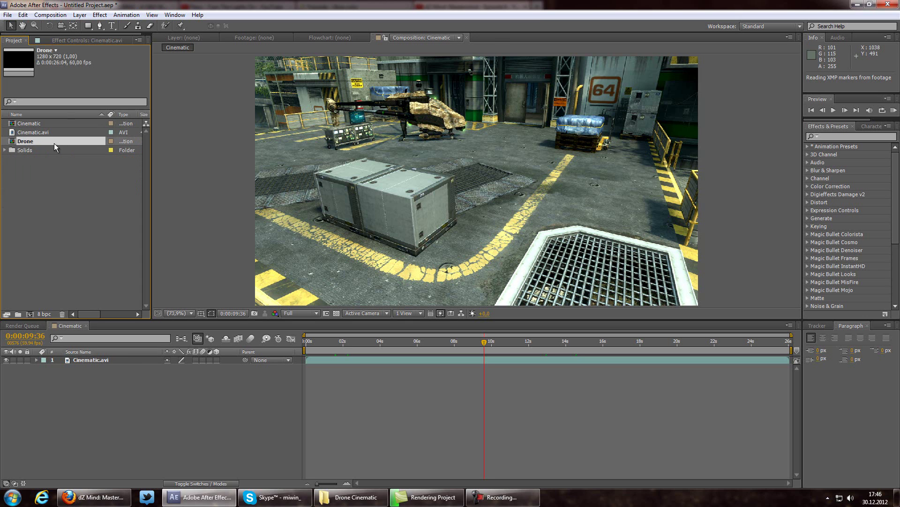
Step: Cut all null layers and the camera layer from the Drone composition and paste them into the Cinematic composition
double_click(54, 142)
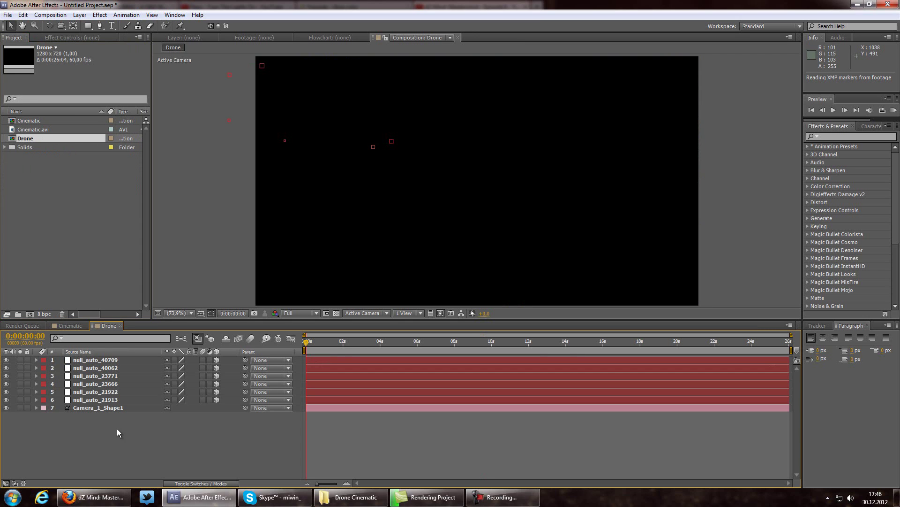
drag(99, 446, 83, 362)
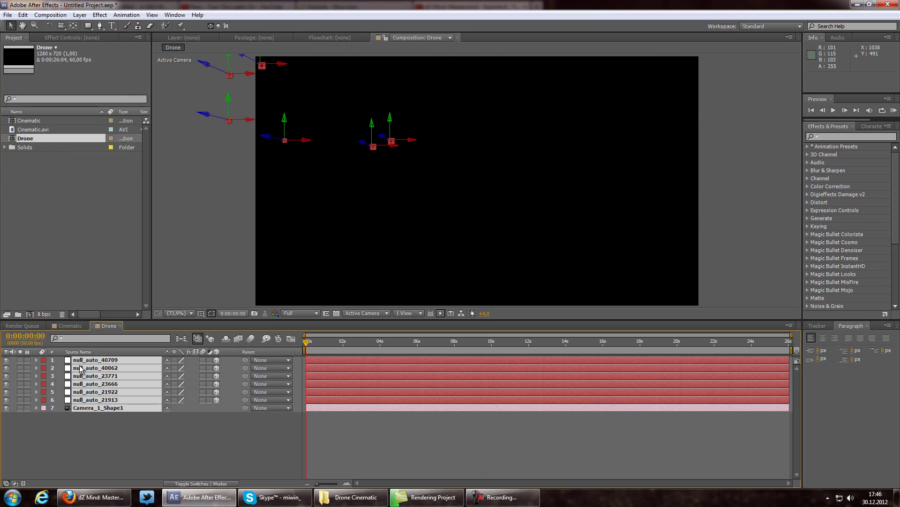
key(ctrl+x)
click(69, 325)
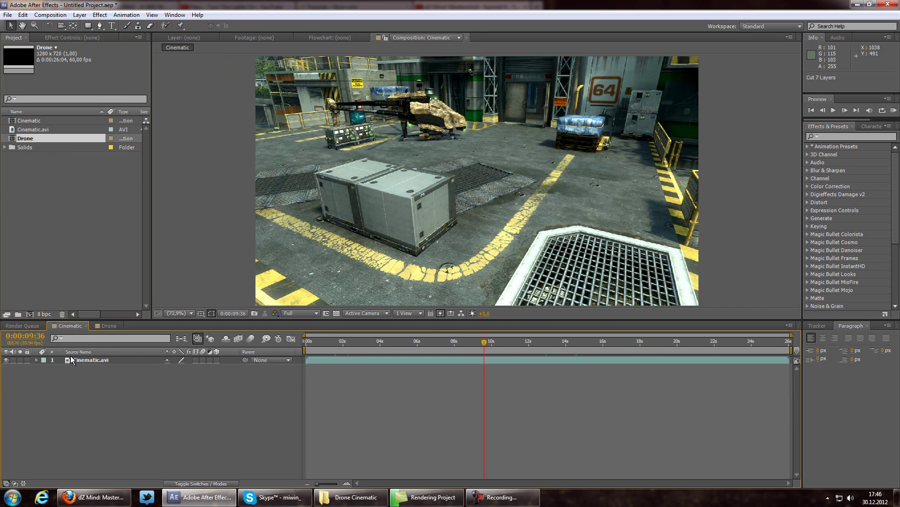
key(ctrl+v)
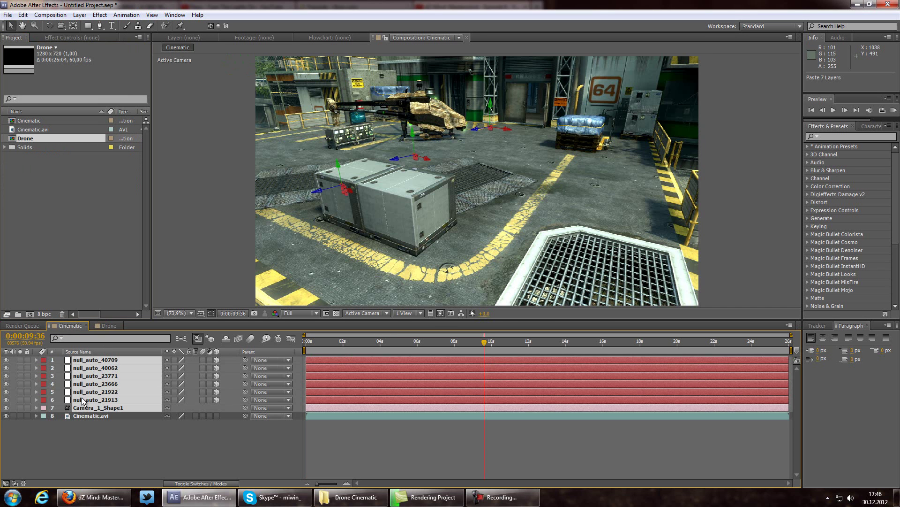
Step: Check the pasted tracking points at 0:00:09:15, and close the emptied Drone composition
click(101, 442)
mouse_move(488, 335)
mouse_down()
mouse_move(429, 351)
mouse_move(478, 341)
mouse_up()
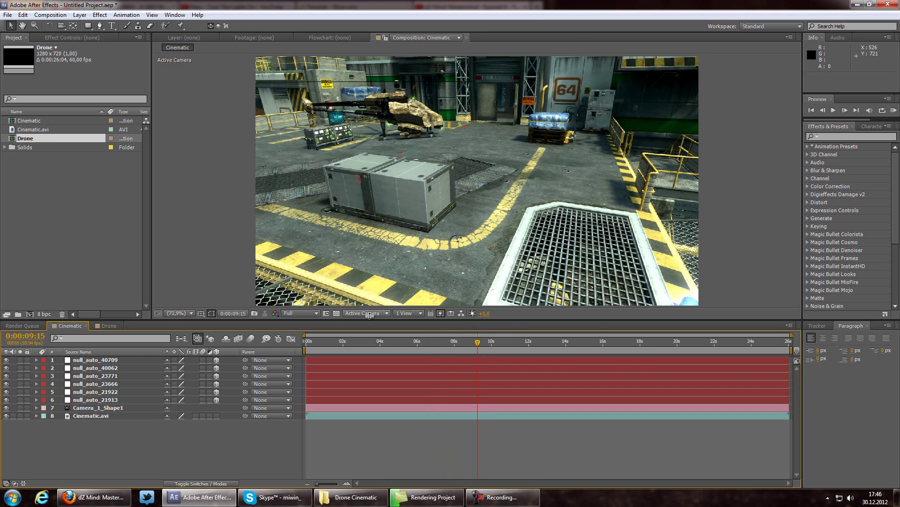
click(108, 326)
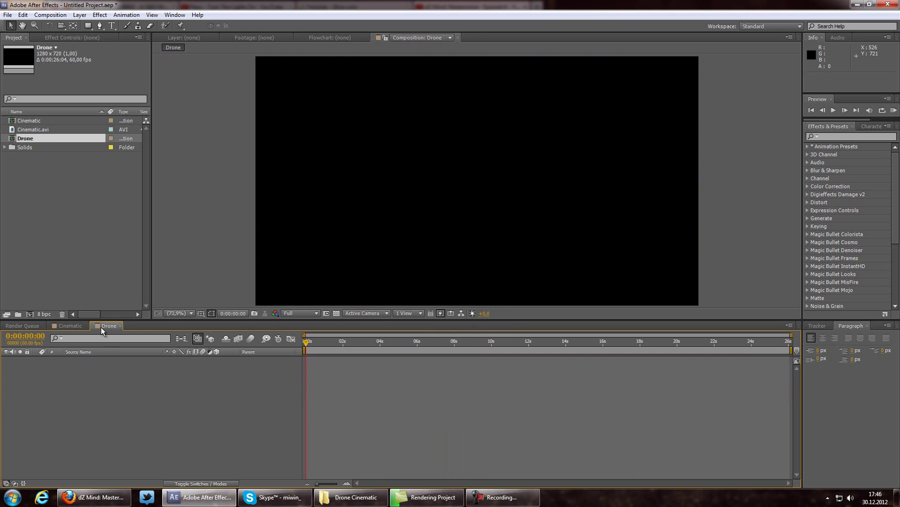
click(120, 326)
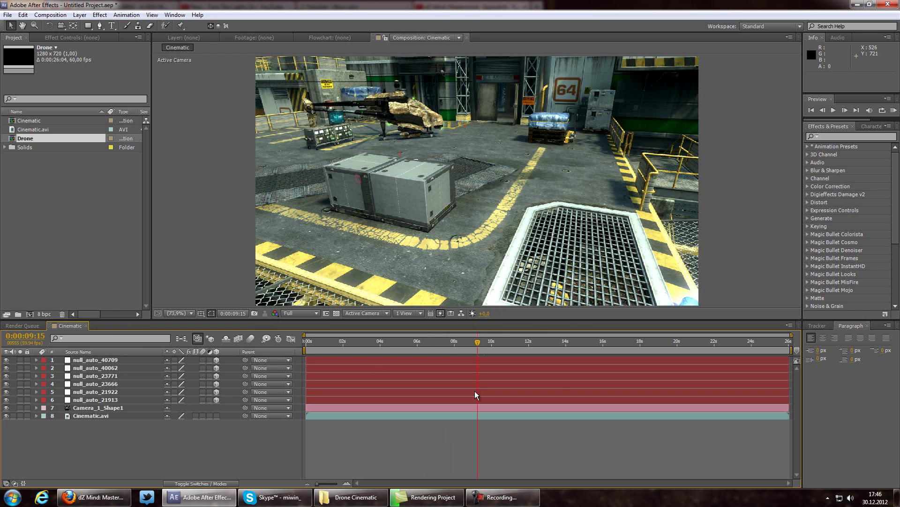
Step: Set the work area of the Cinematic composition from 0:00:06:04 to 0:00:16:48 and preview it
drag(471, 342, 781, 313)
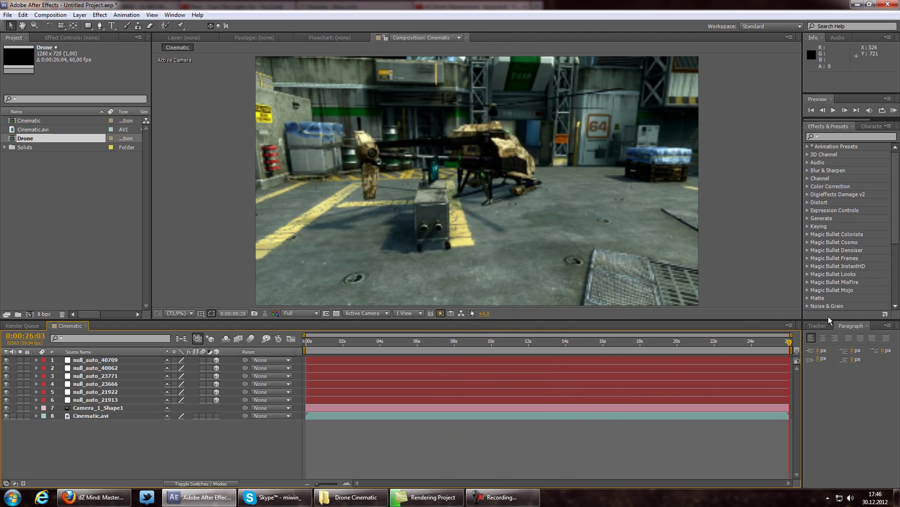
key(Home)
drag(308, 343, 377, 379)
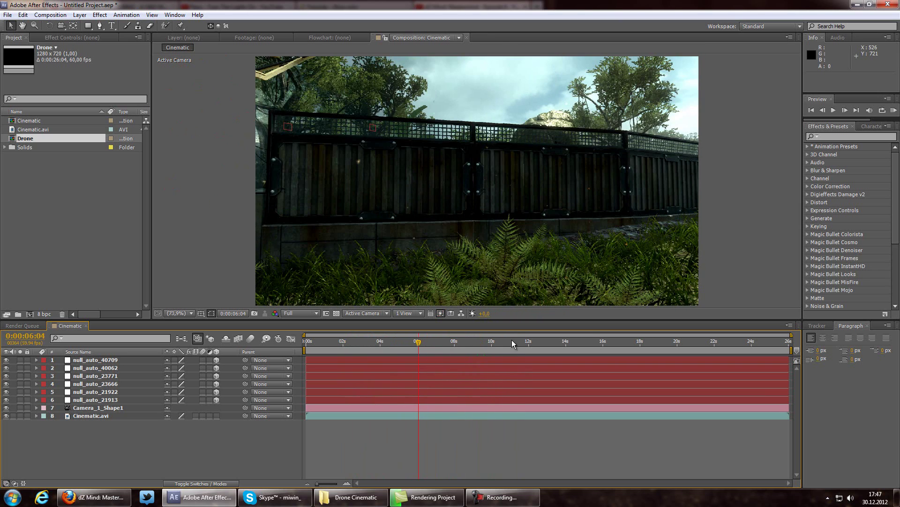
key(b)
drag(514, 337, 620, 335)
key(n)
key(KP_0)
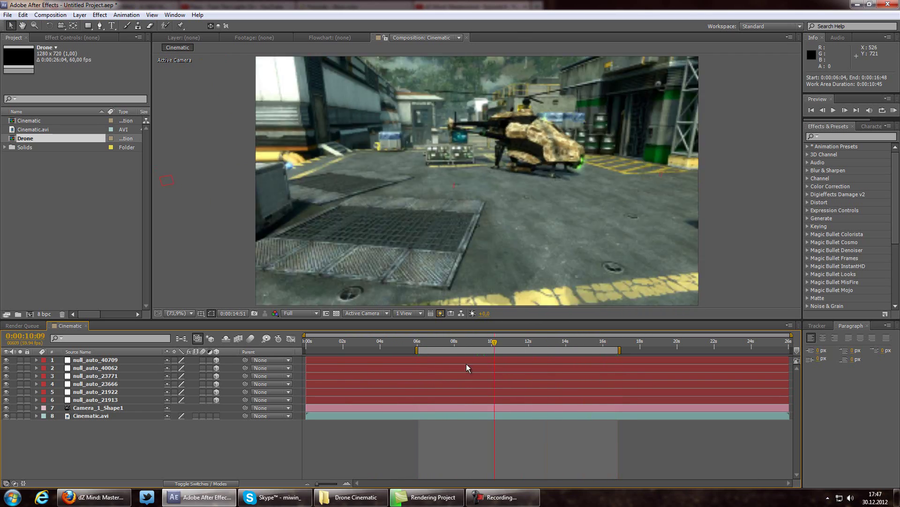
click(307, 343)
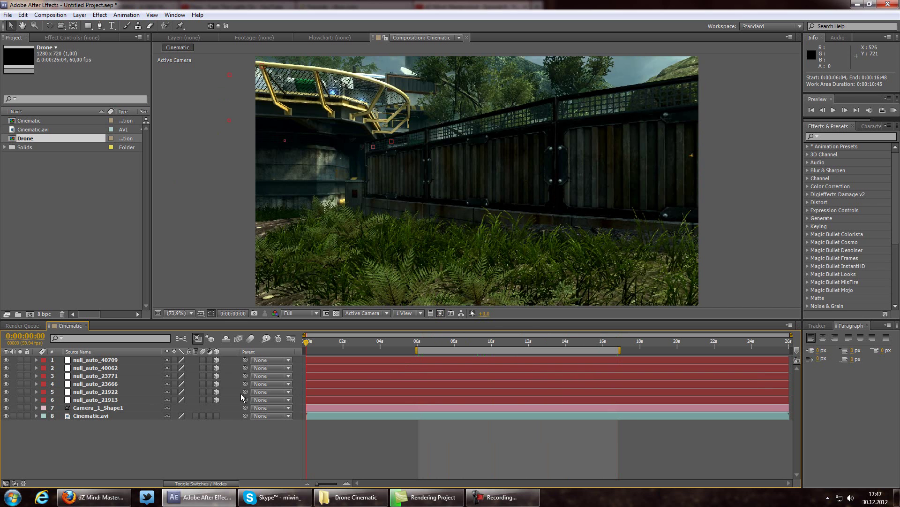
click(103, 410)
click(104, 361)
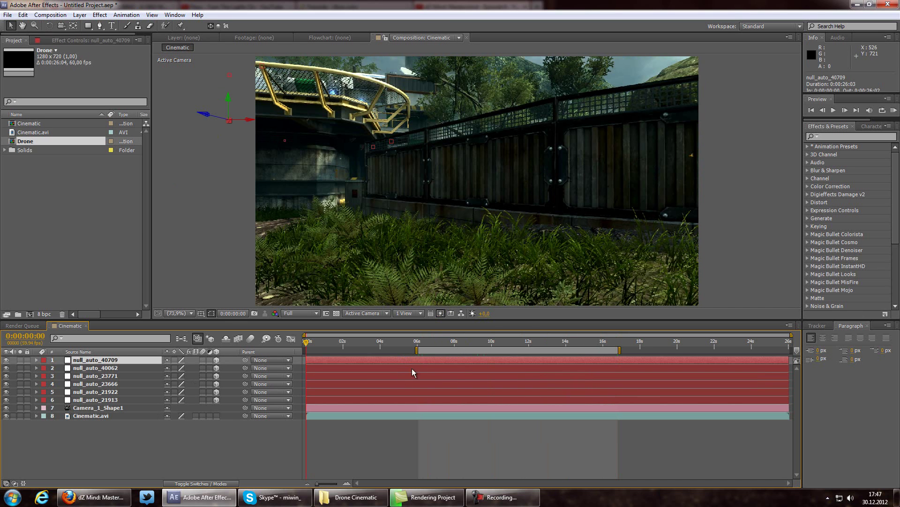
click(420, 344)
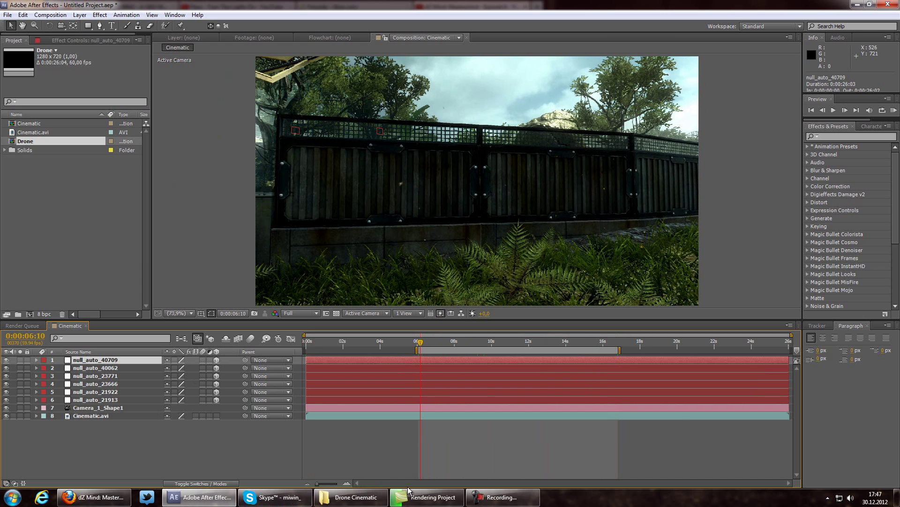
click(339, 498)
click(339, 501)
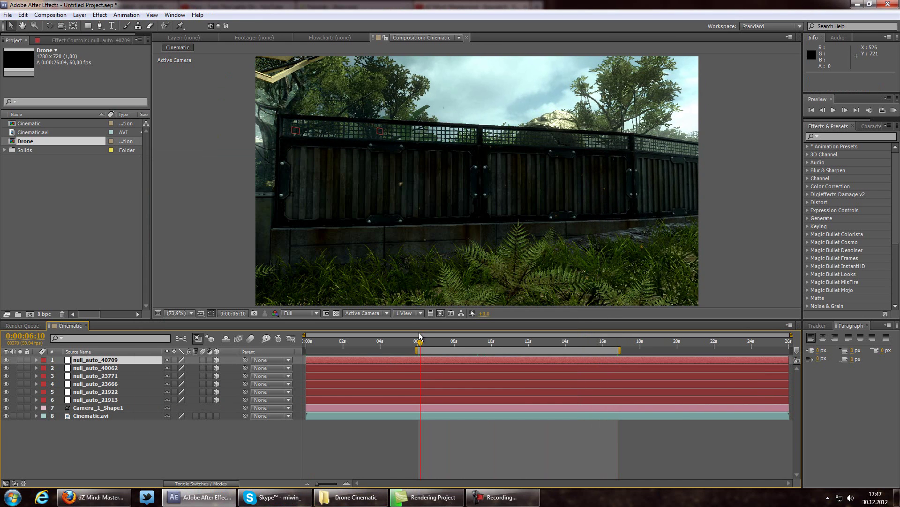
Step: Shift the six null layers and the camera layer about 0:00:03:15 later in time and slide them back to the composition's start
click(347, 483)
key(Page_Up)
key(Page_Up)
key(Page_Up)
key(Page_Up)
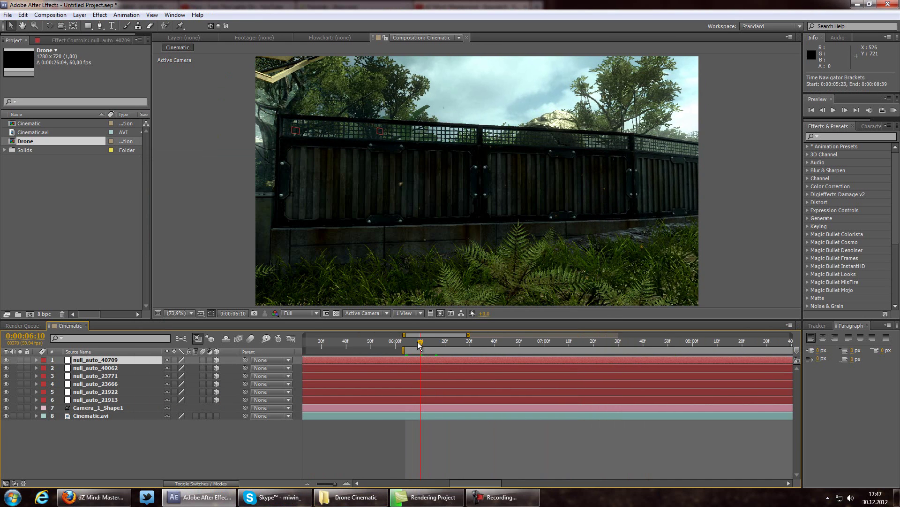
click(114, 410)
shift+click(117, 361)
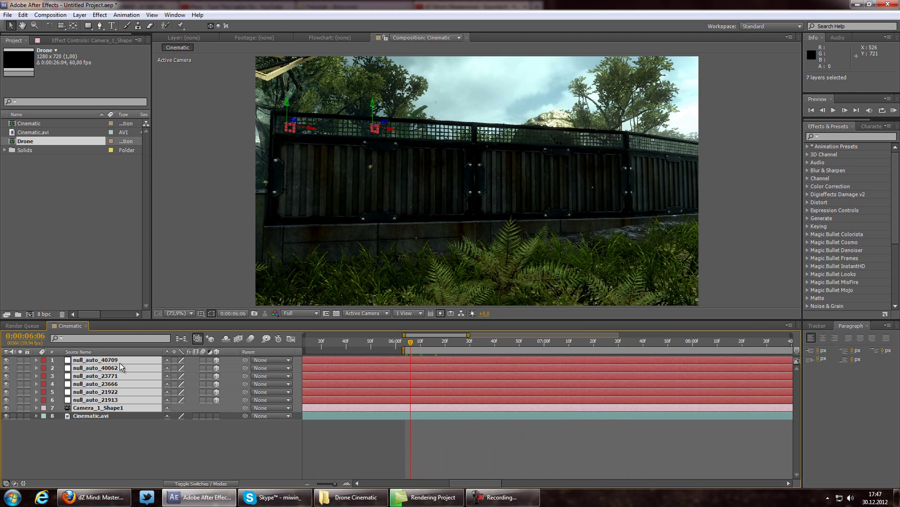
drag(308, 400, 786, 373)
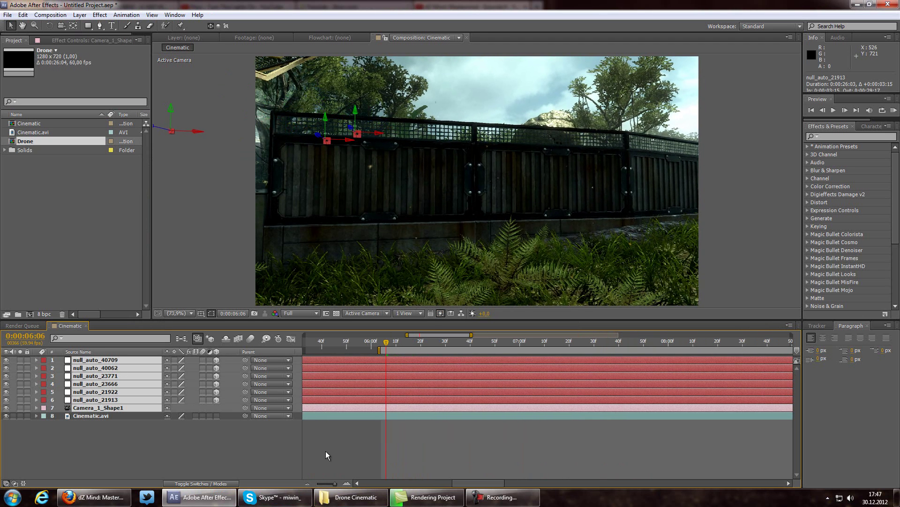
drag(328, 484, 317, 484)
drag(415, 367, 362, 402)
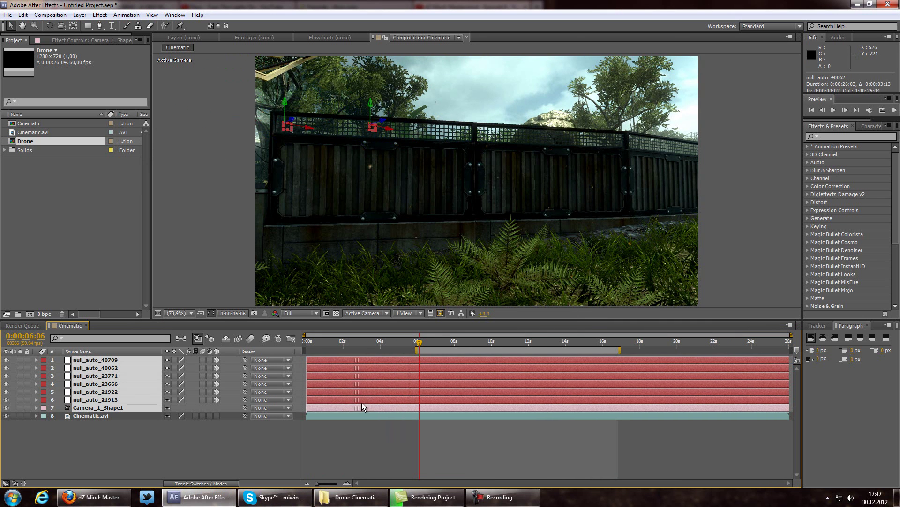
Step: Restore the work area to the full duration of the Cinematic composition, from 0:00:00:00 to its end
click(304, 341)
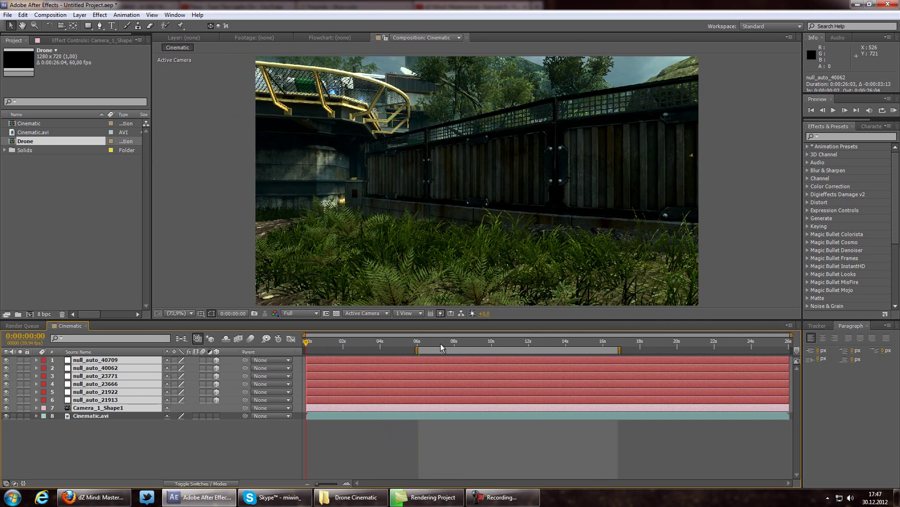
key(n)
click(706, 345)
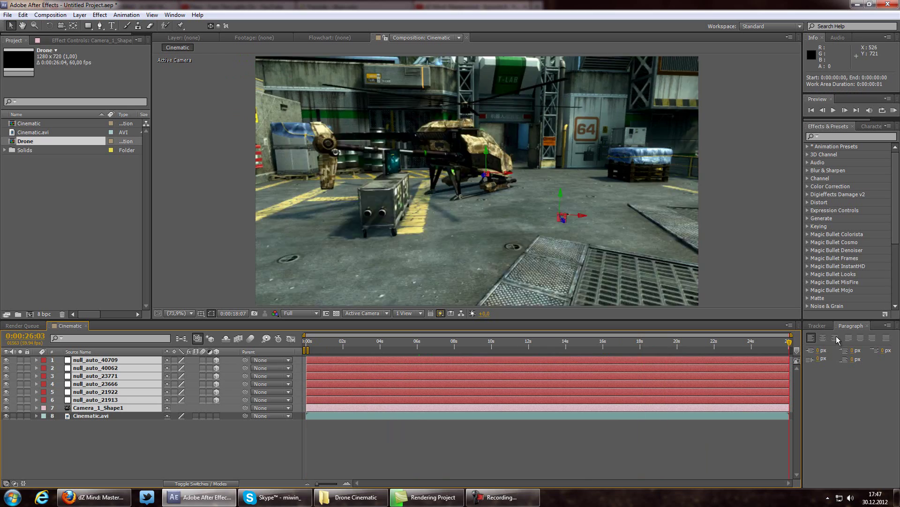
key(ctrl+z)
drag(674, 339, 495, 348)
click(236, 426)
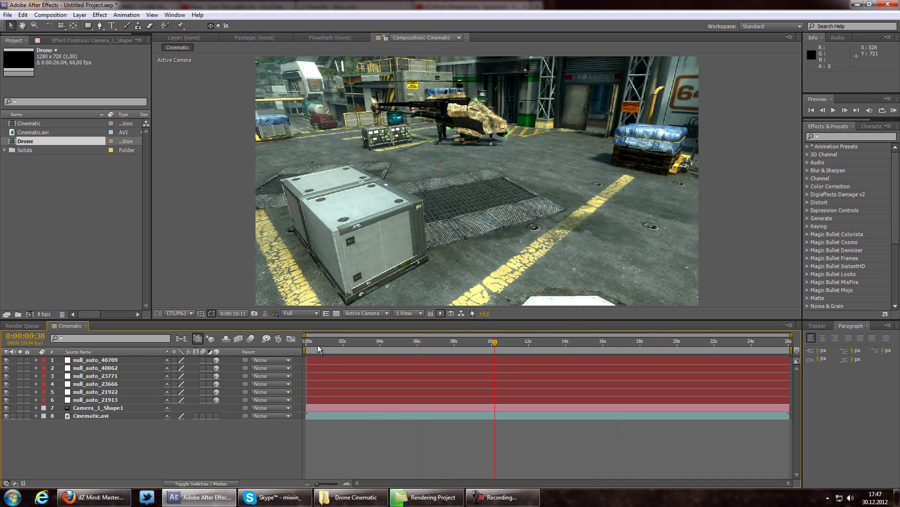
Step: Try sliding the six null layers and the camera layer 0:00:00:52 earlier in time
drag(317, 344, 288, 350)
click(89, 407)
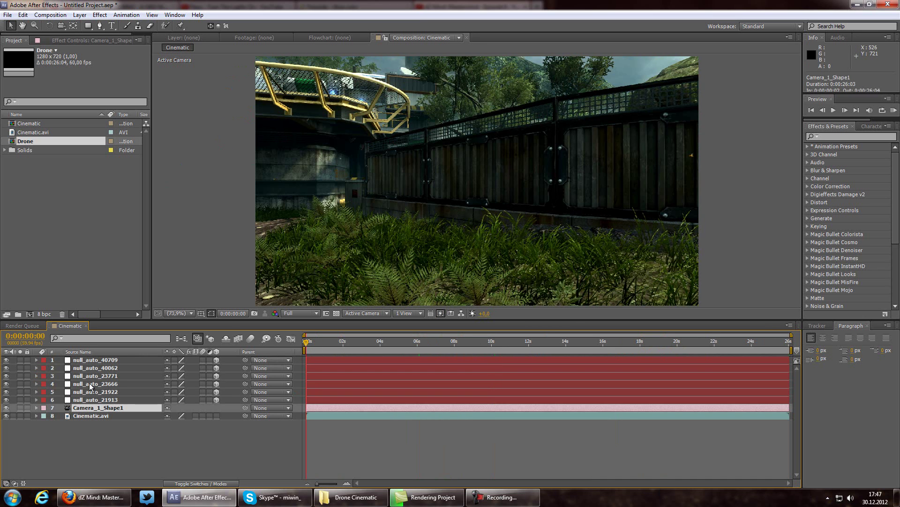
shift+click(137, 361)
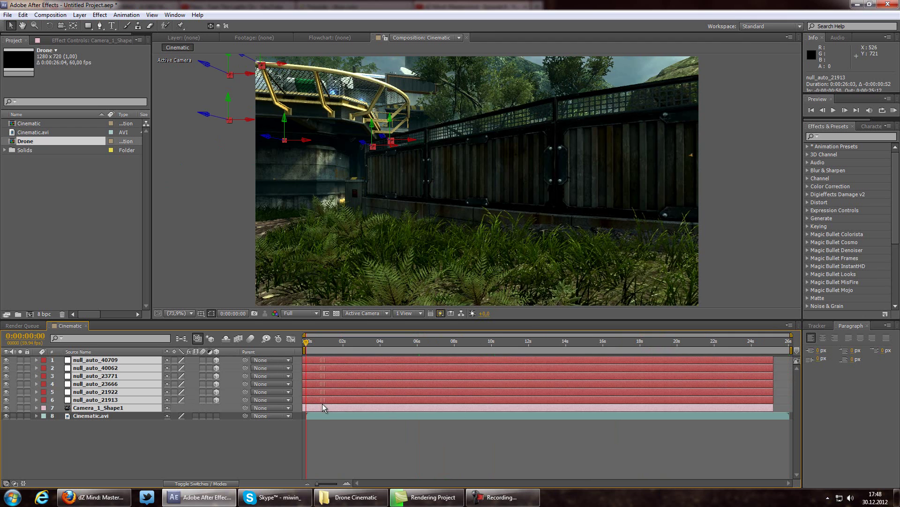
click(198, 471)
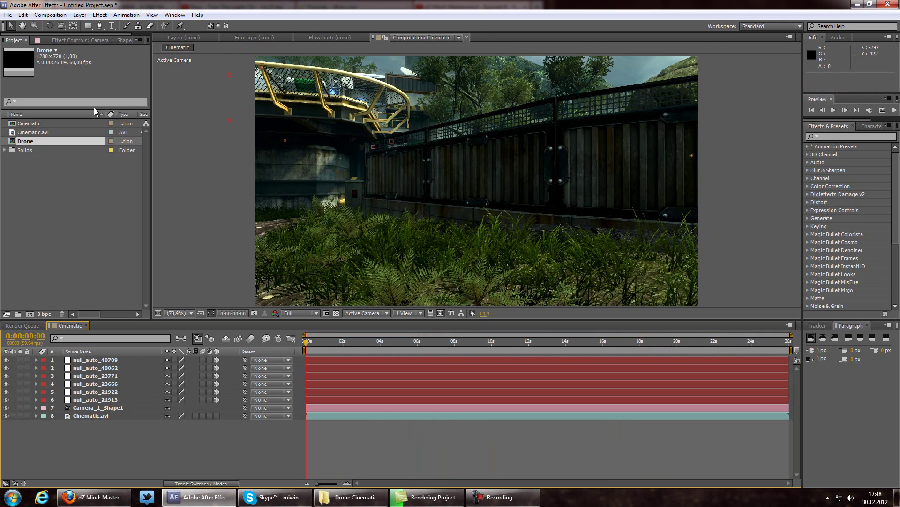
Step: Add the text "Tutorial" over the fence at 0:00:06:14 in the Cinematic composition
click(314, 341)
drag(325, 342, 422, 341)
click(112, 26)
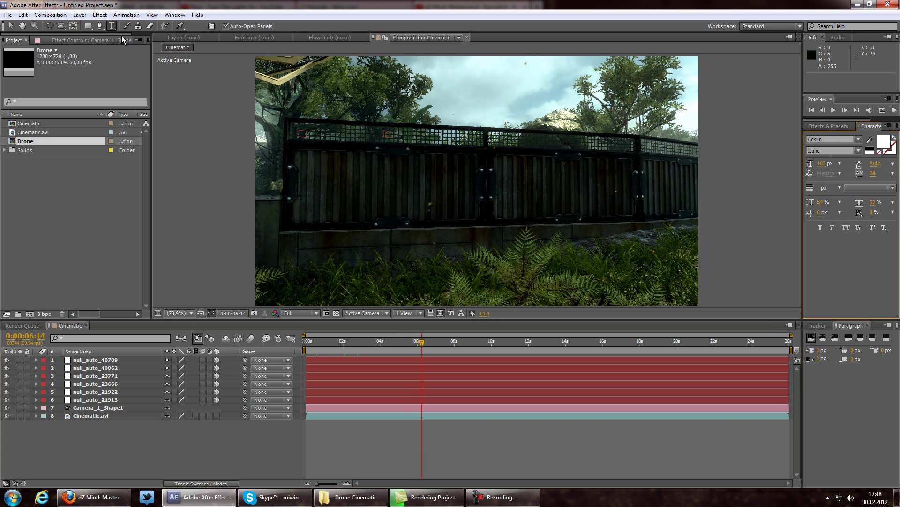
click(287, 183)
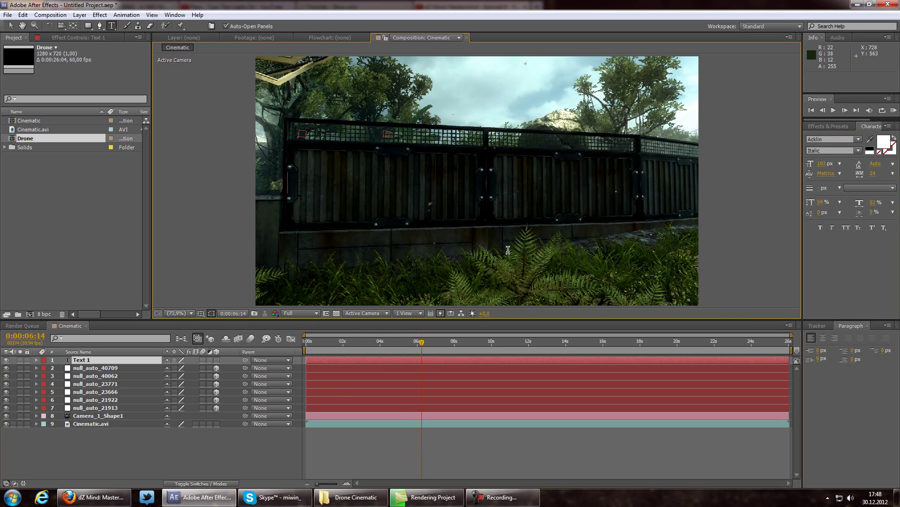
text(Tutorial)
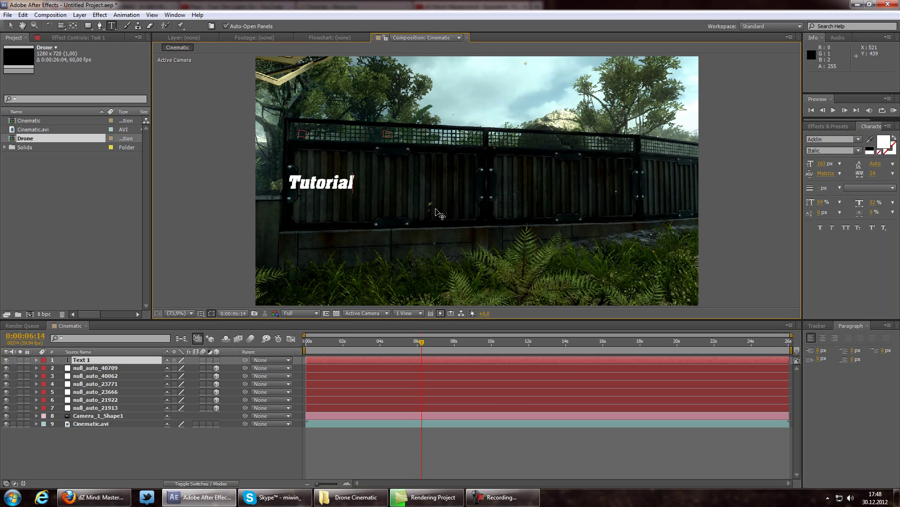
Step: Enlarge the whole Tutorial text to a font size of 250 px
drag(355, 186, 70, 196)
click(822, 164)
drag(821, 164, 895, 169)
click(126, 424)
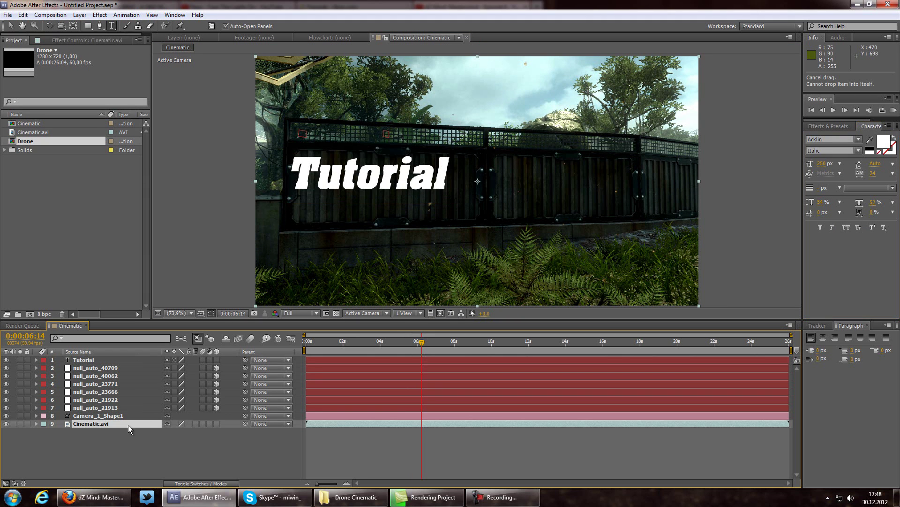
Step: Move the Tutorial text layer down the layer stack, between Camera_1_Shape1 and Cinematic.avi
click(11, 27)
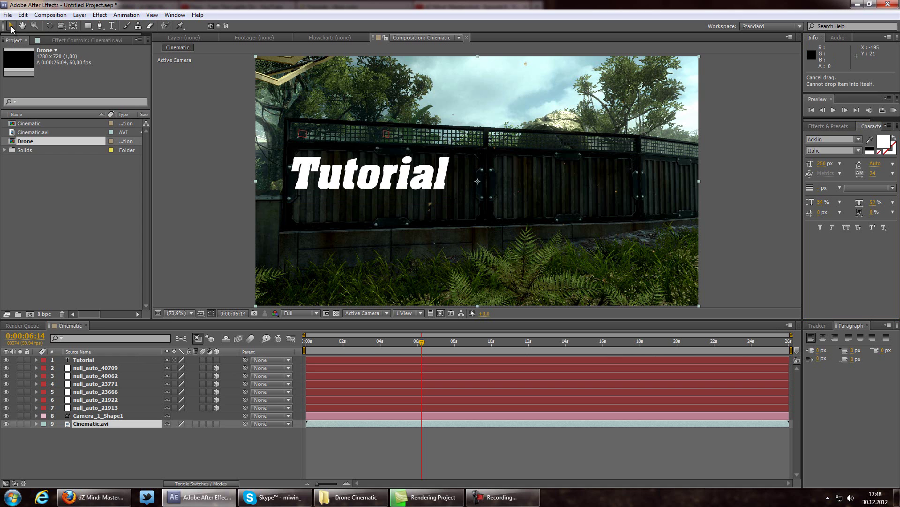
click(114, 358)
drag(122, 354, 98, 425)
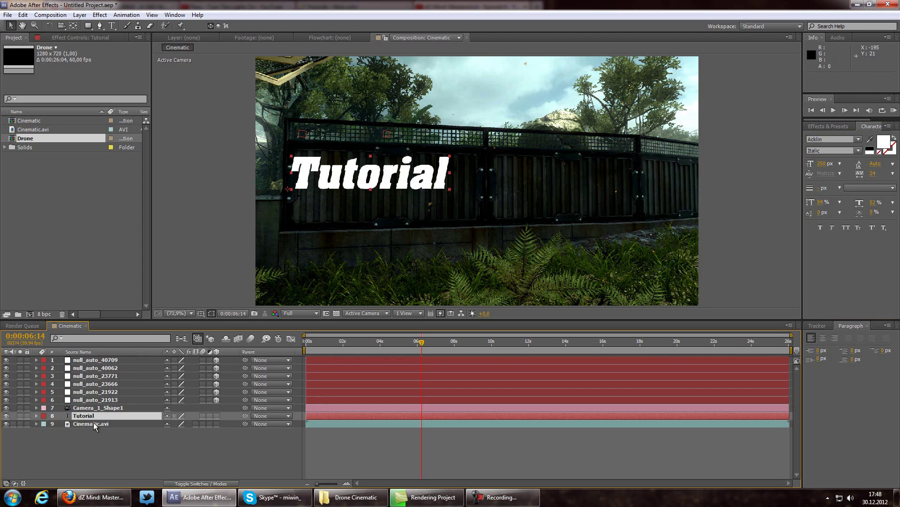
Step: Turn the Tutorial text layer into a 3D layer
drag(7, 424, 8, 416)
click(216, 415)
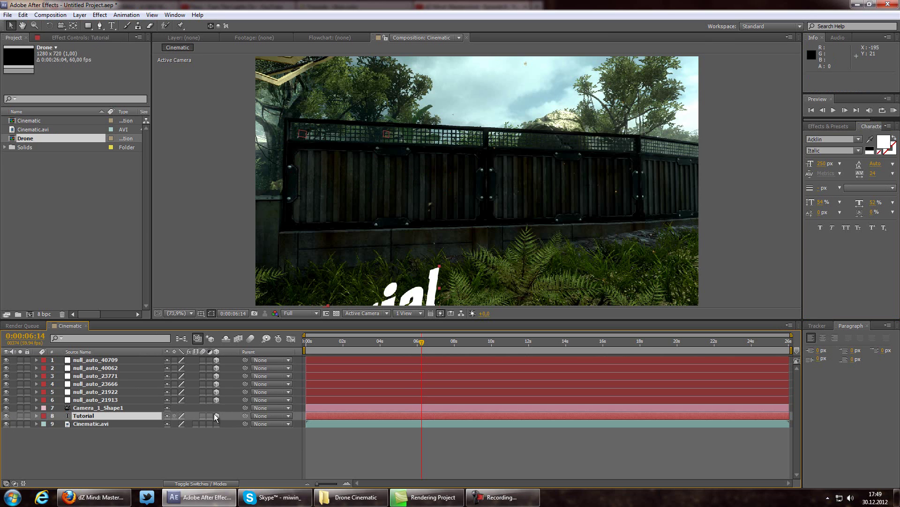
click(218, 418)
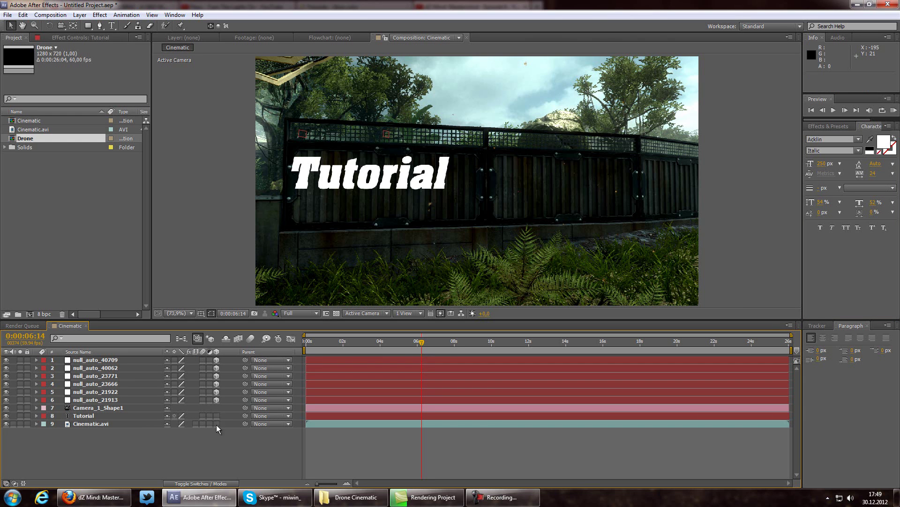
click(206, 483)
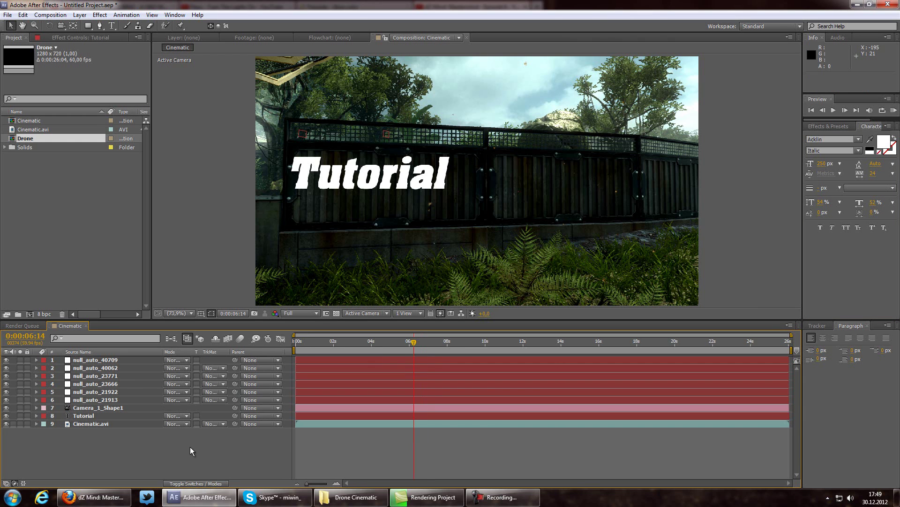
click(191, 483)
click(215, 417)
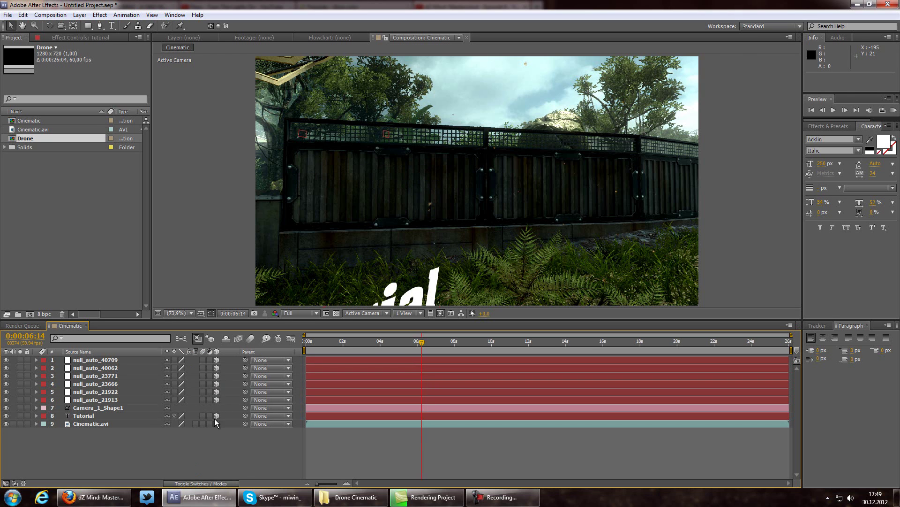
Step: Copy the position of null_auto_21913 on the fence to the Tutorial text layer at 0:00:06:31
click(133, 414)
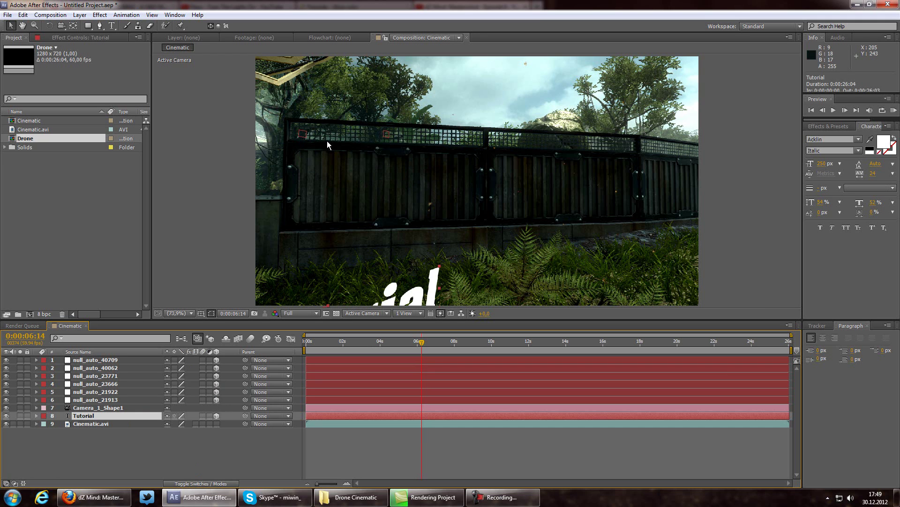
click(87, 393)
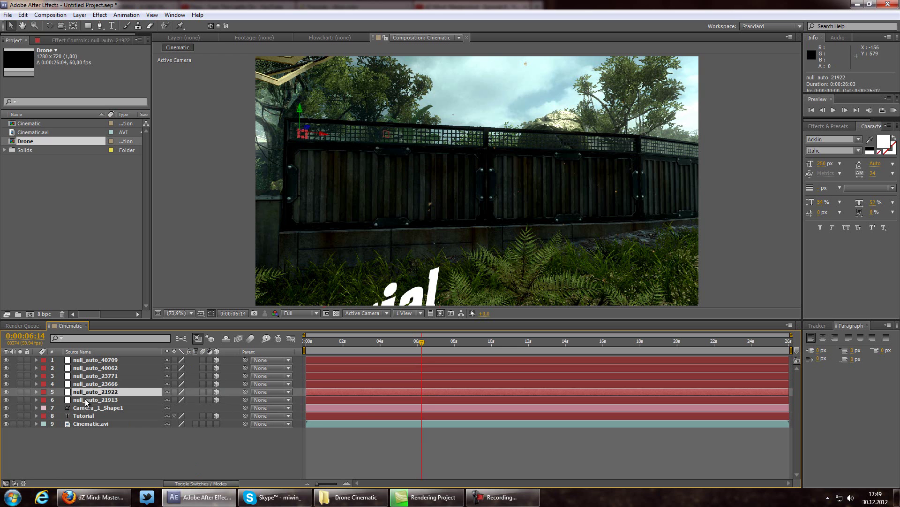
click(87, 400)
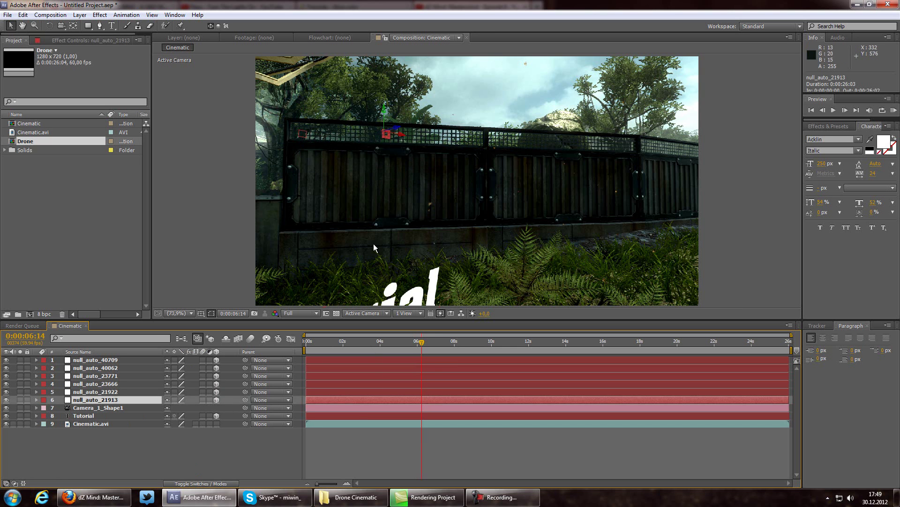
mouse_move(419, 345)
mouse_down()
mouse_move(436, 344)
mouse_move(427, 344)
mouse_up()
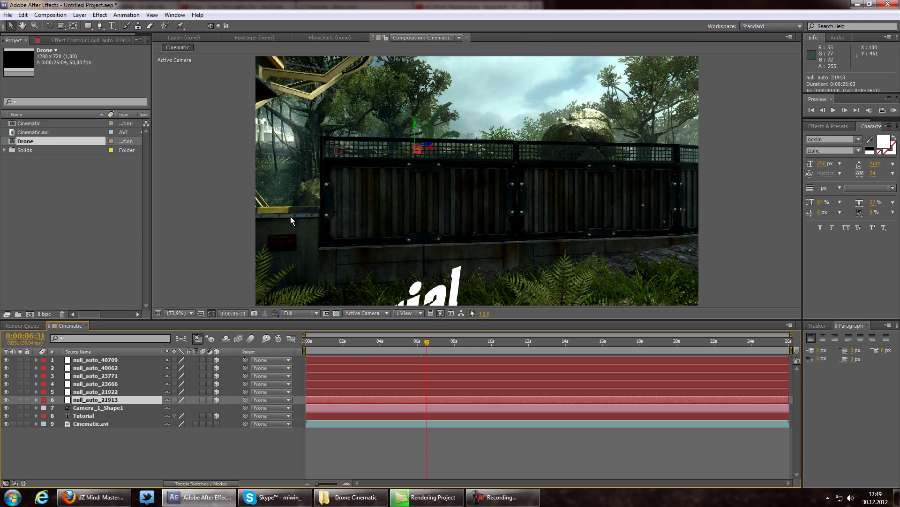
key(p)
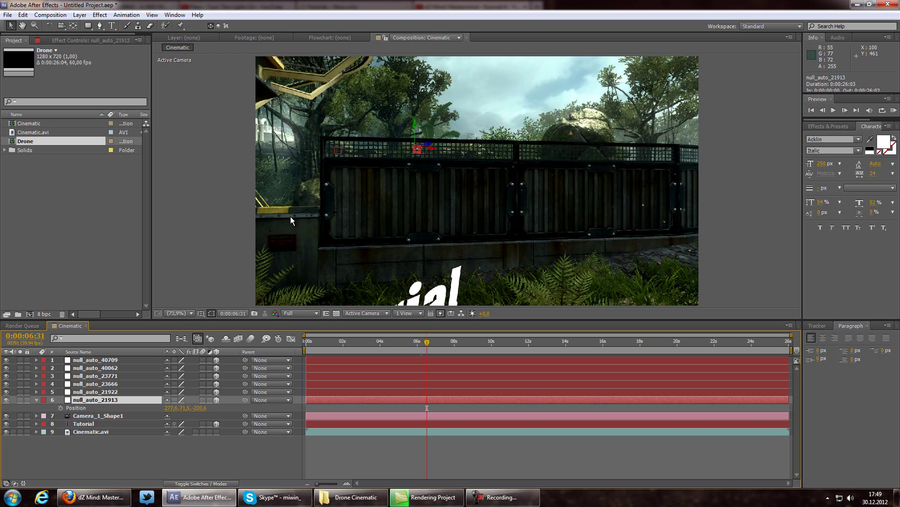
click(75, 408)
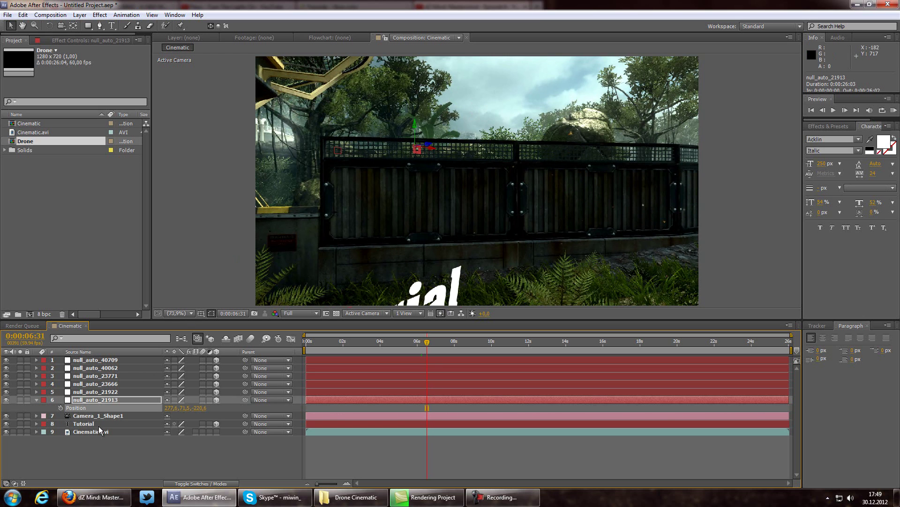
click(85, 424)
key(Return)
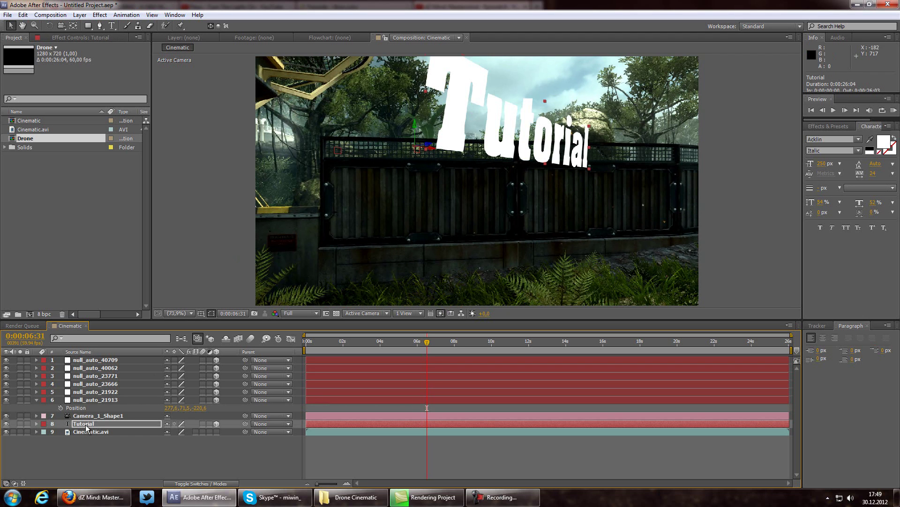
Step: Shift the Tutorial layer's anchor point horizontally so that the text is centred on the null
click(37, 400)
click(99, 415)
key(r)
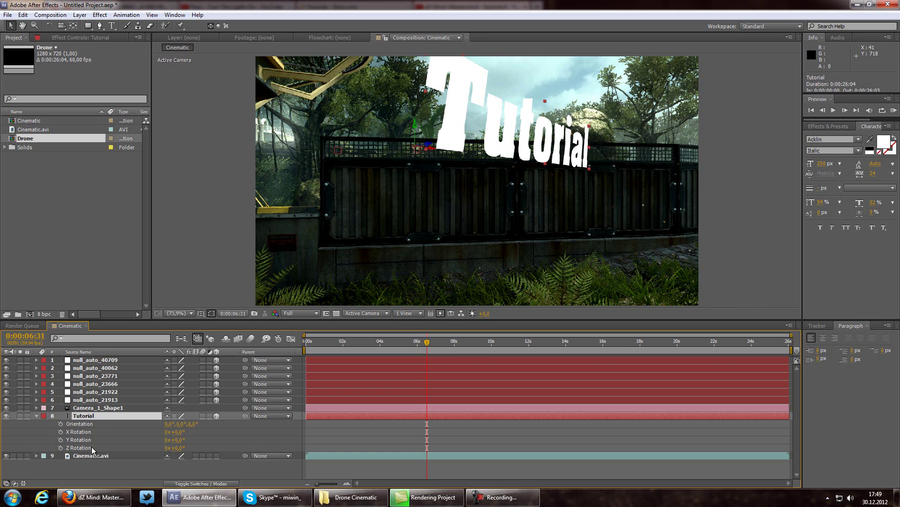
key(a)
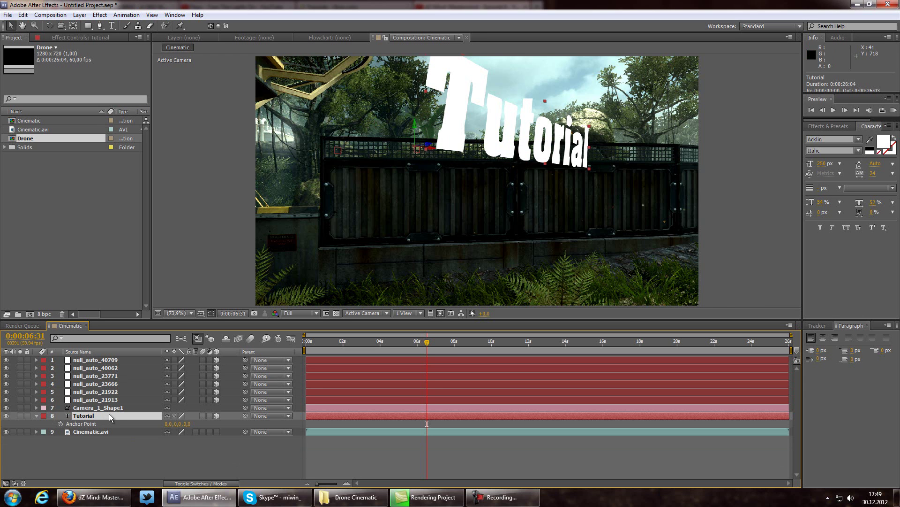
drag(169, 424, 81, 414)
Step: Rotate the Tutorial text 48° about the Y axis to face along the fence, keeping X Rotation at 0°
click(80, 414)
key(r)
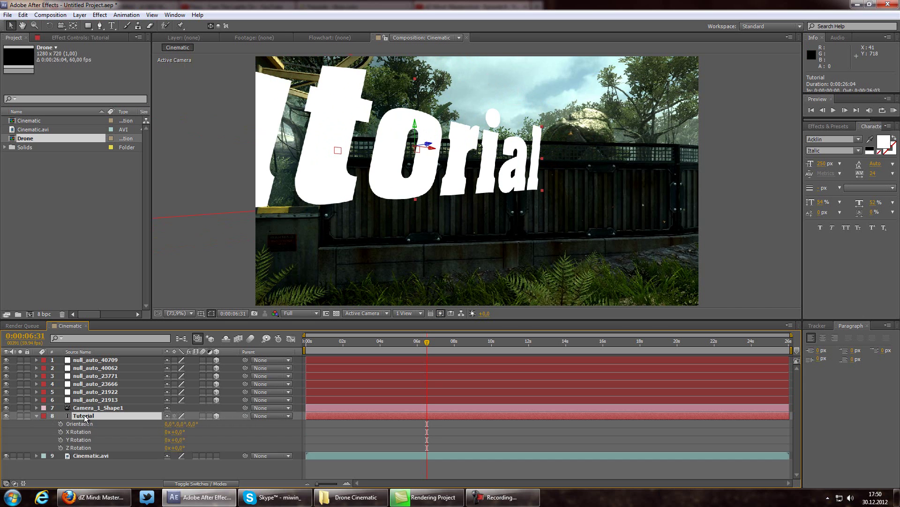
mouse_move(177, 439)
mouse_down()
mouse_move(199, 438)
mouse_move(178, 432)
mouse_up()
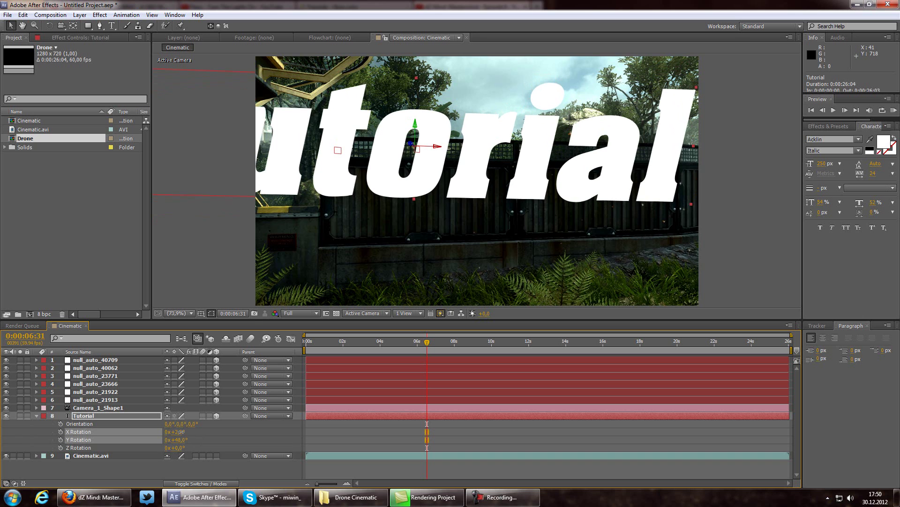
click(79, 431)
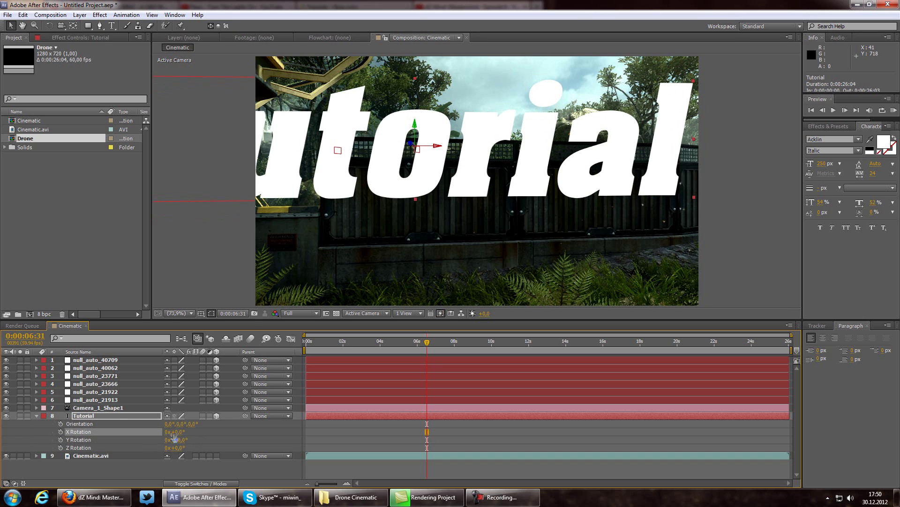
Step: Scale the Tutorial text layer down to 28.1%
click(117, 415)
key(s)
drag(183, 424, 143, 429)
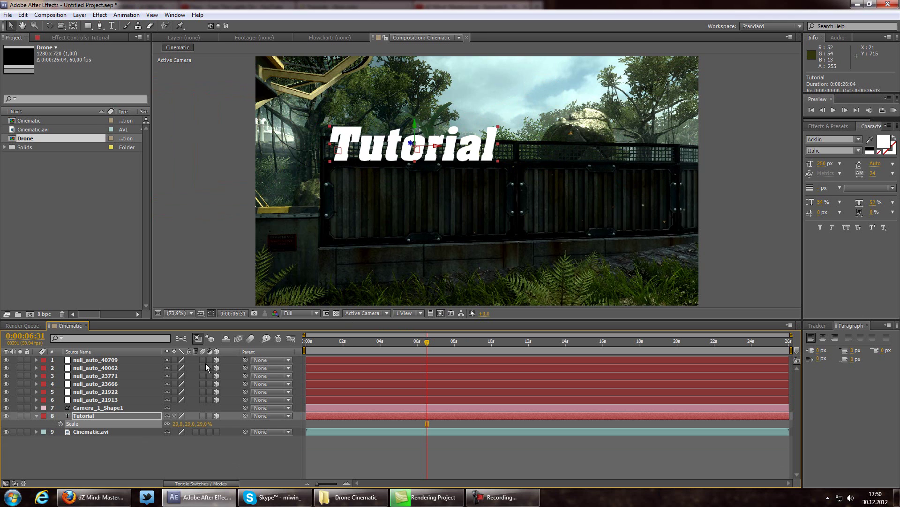
click(177, 424)
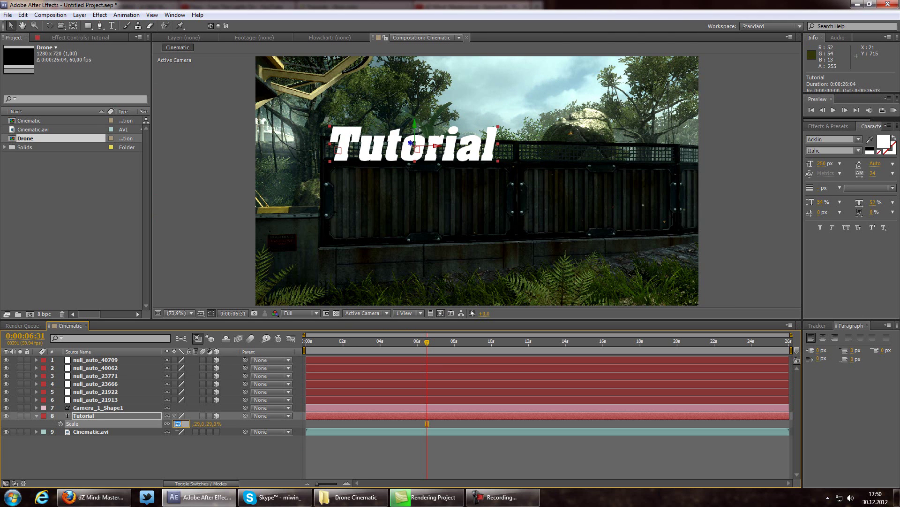
click(232, 425)
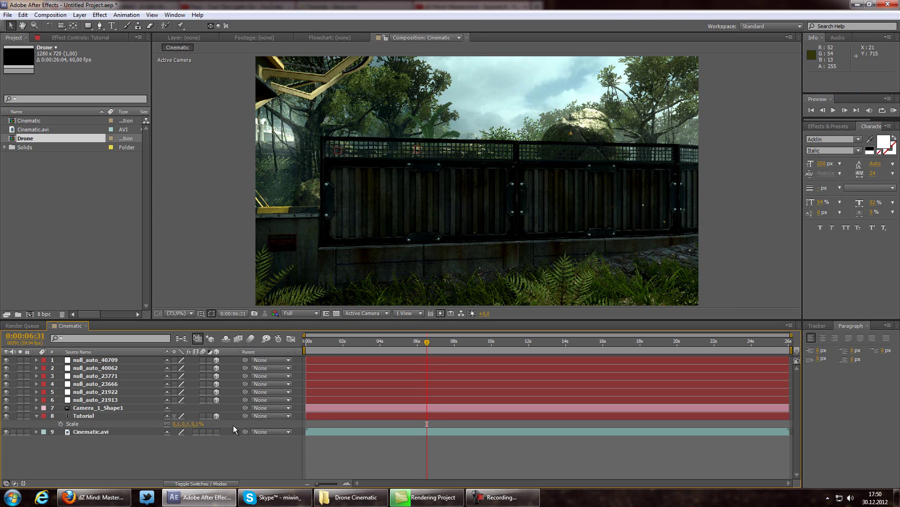
drag(179, 426, 190, 428)
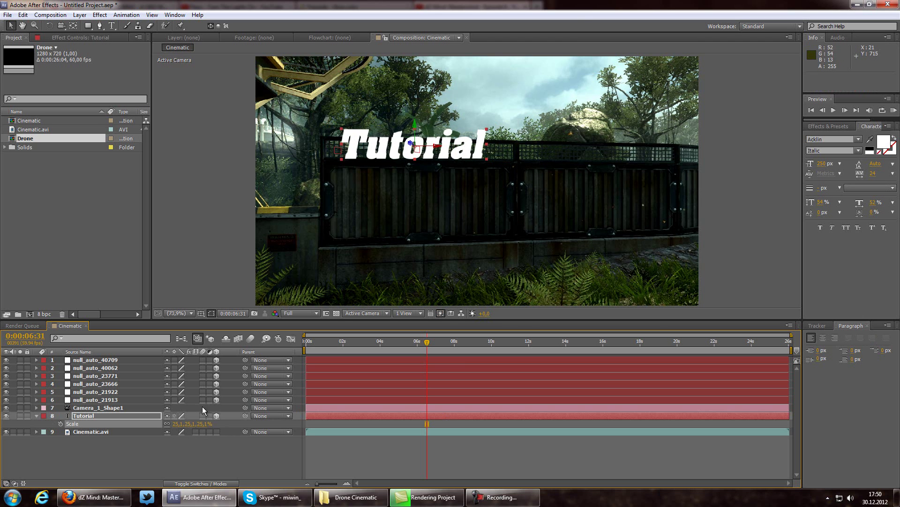
click(161, 425)
drag(178, 428, 181, 426)
Step: Set the Tutorial layer's anchor point to 223, -193, 0 to place the text on the fence panel
click(134, 413)
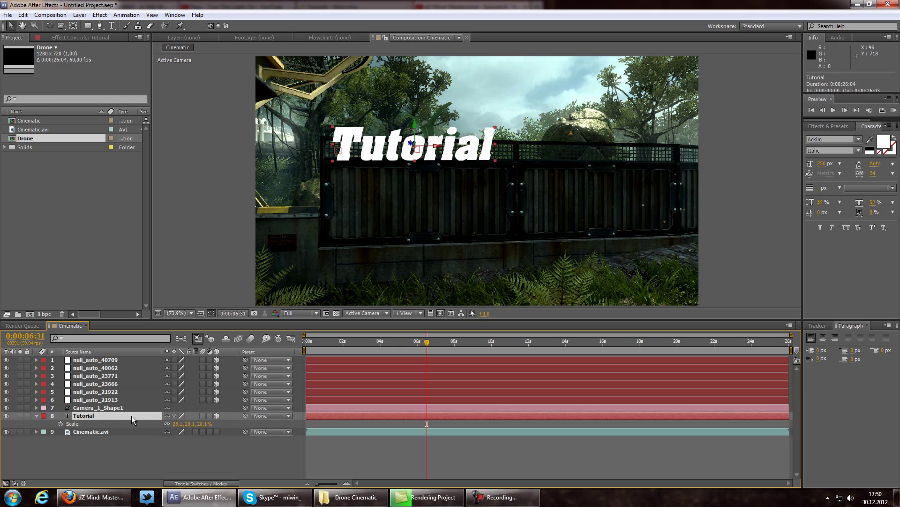
key(a)
drag(186, 425, 159, 424)
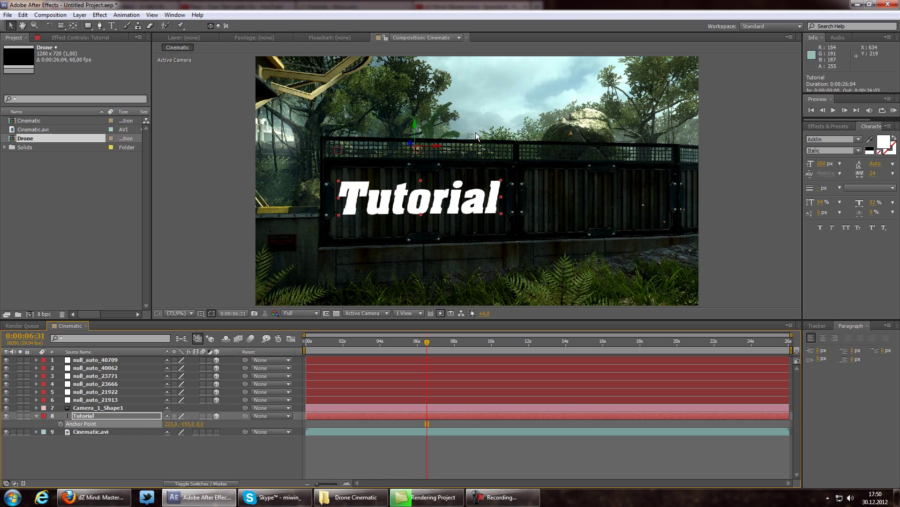
Step: Check the Tutorial text's angle against the fence at 0:00:07:30 and set its Y Rotation to 38°
drag(422, 340, 451, 339)
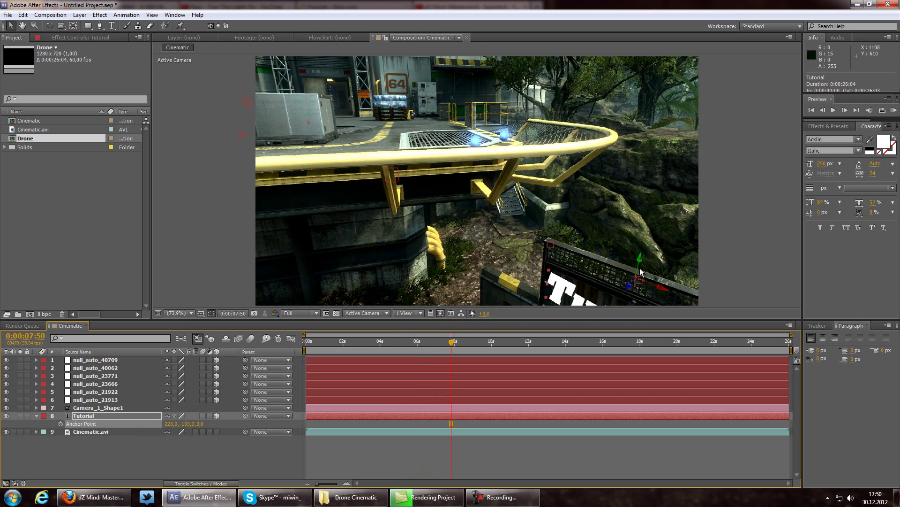
drag(459, 348, 446, 348)
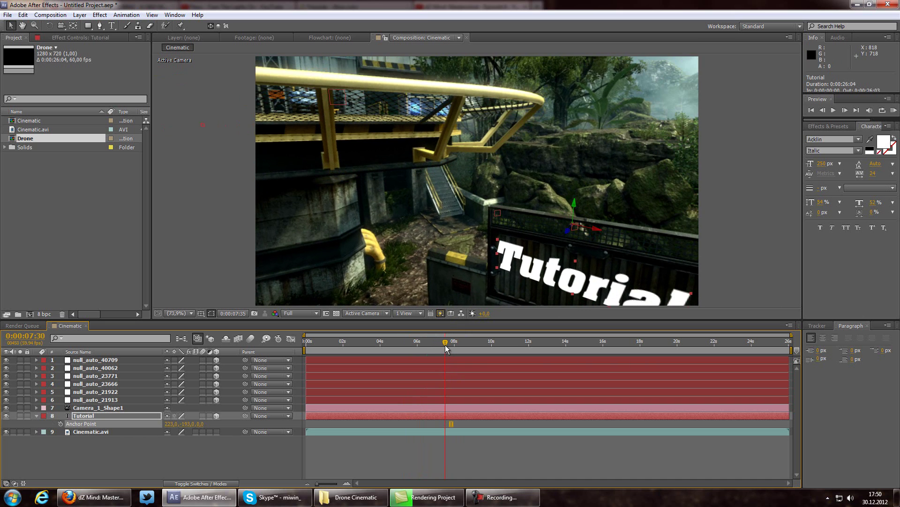
key(r)
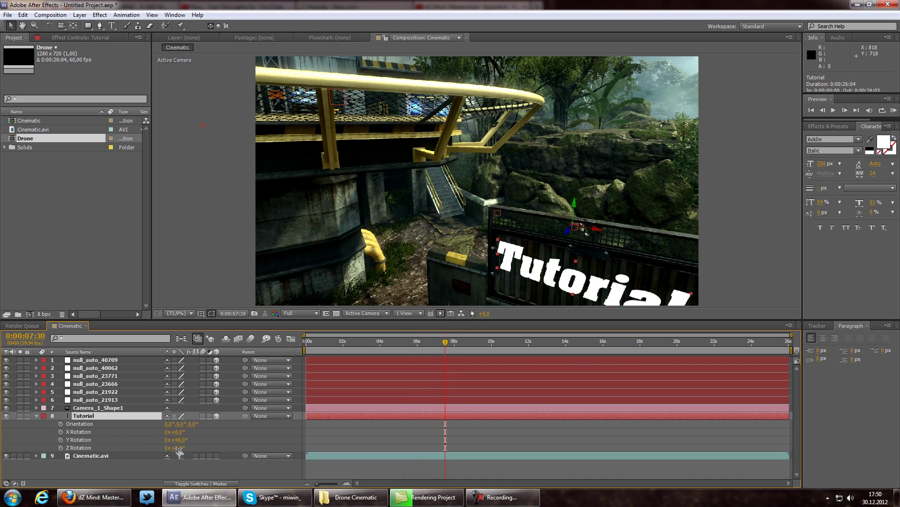
drag(177, 439, 172, 439)
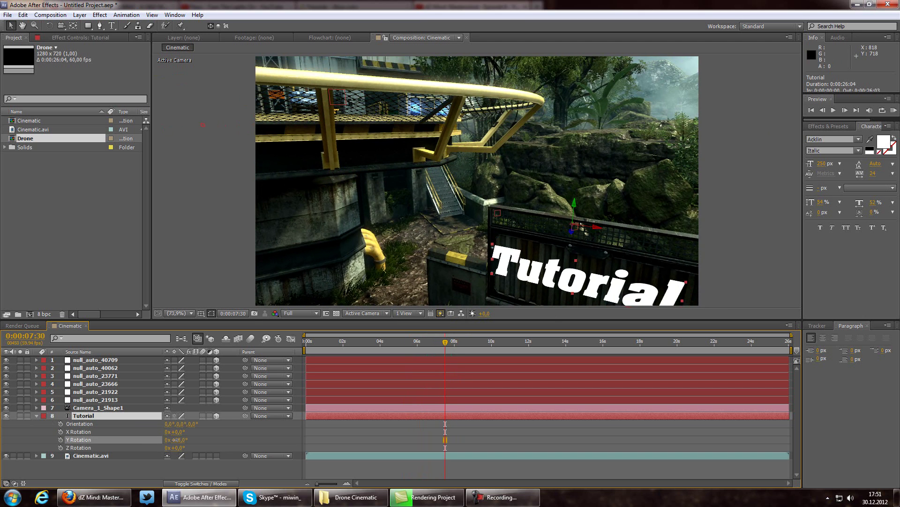
key(Return)
Step: Set the Tutorial text's X Rotation to 5° while viewing the frame at 0:00:06:39
drag(458, 347, 430, 347)
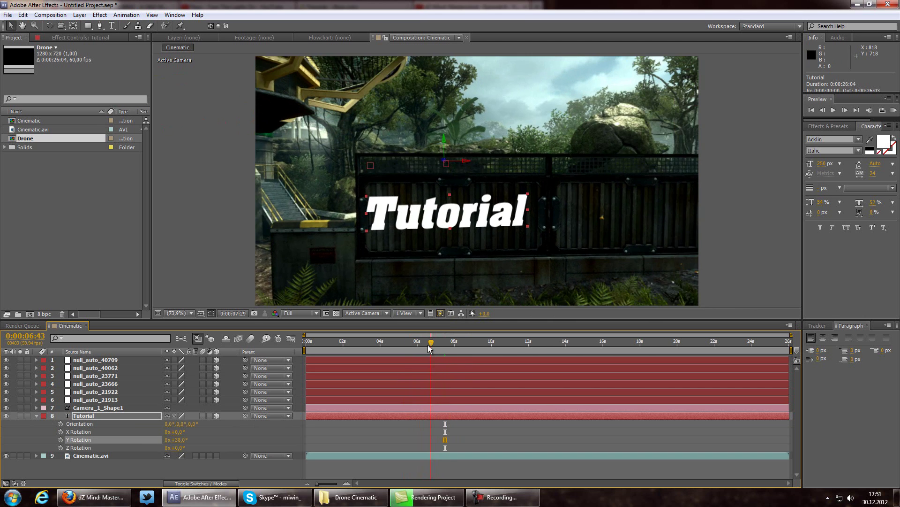
click(178, 431)
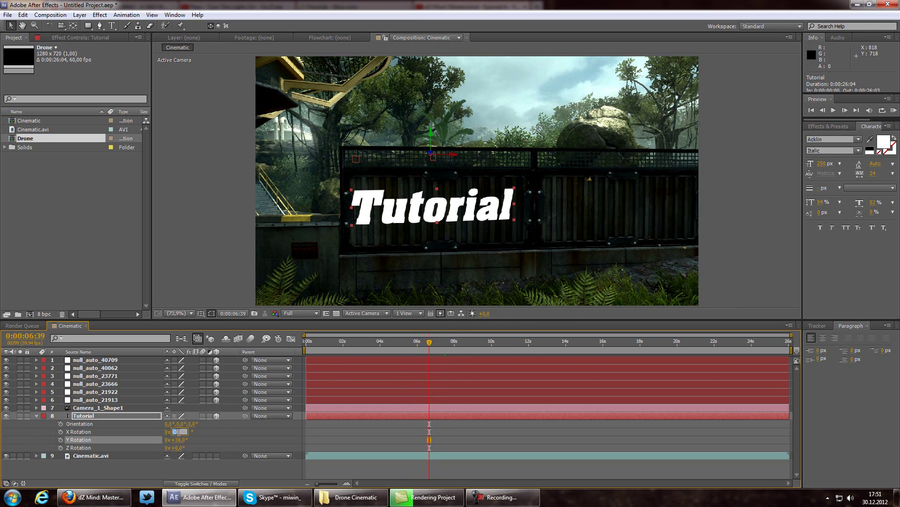
key(Return)
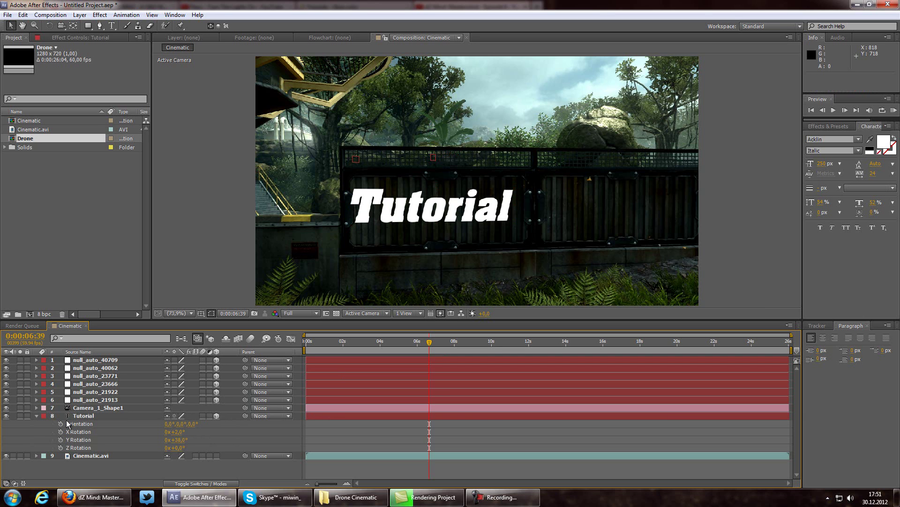
Step: Set the Tutorial layer's X position to 283.6 and check its placement on the fence at 0:00:06:20
click(80, 413)
key(p)
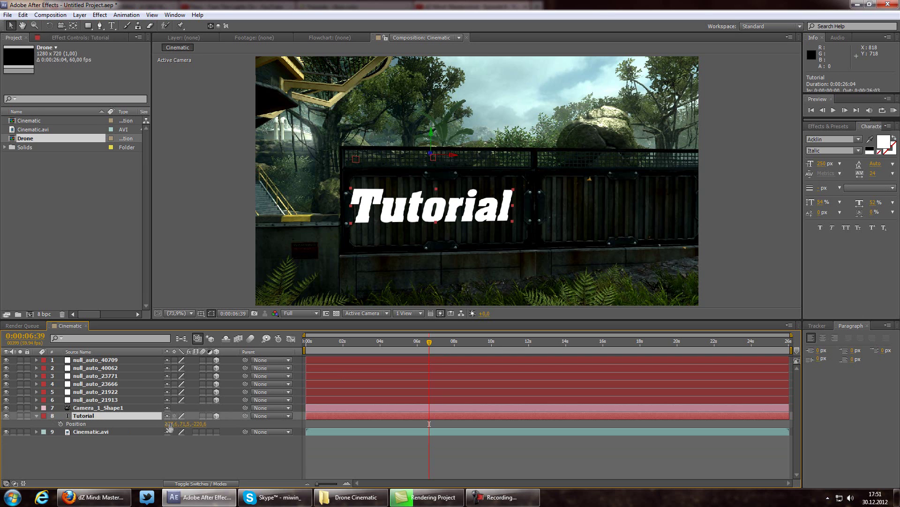
drag(169, 423, 174, 424)
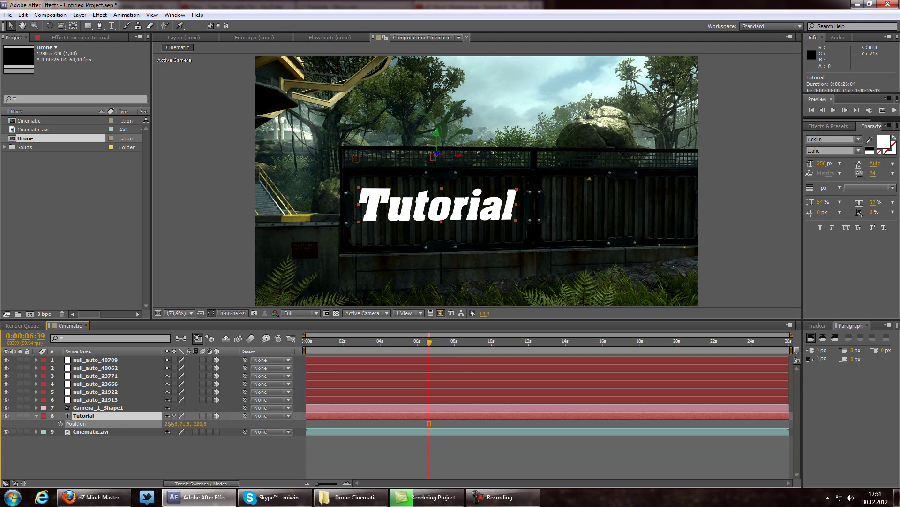
drag(425, 344, 424, 345)
click(401, 441)
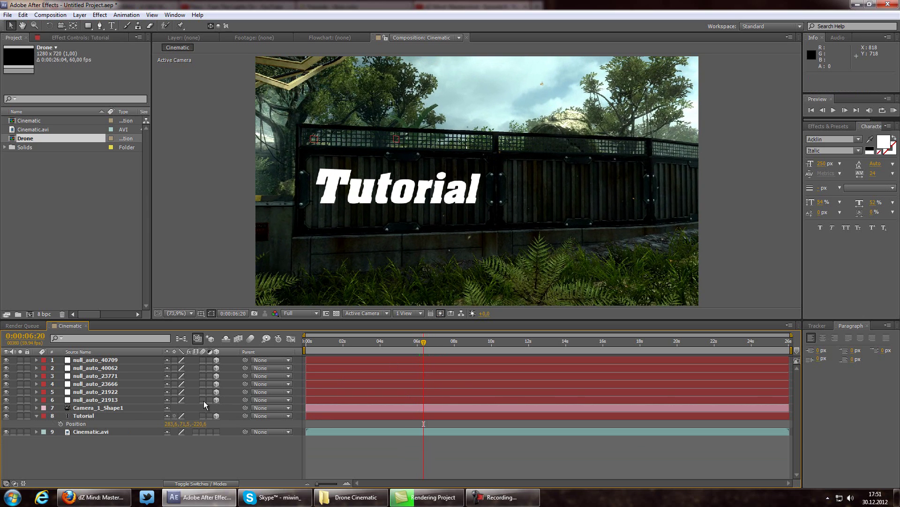
Step: Show the blending mode column for the layers and set the Tutorial layer's mode to Multiply
click(112, 415)
click(201, 483)
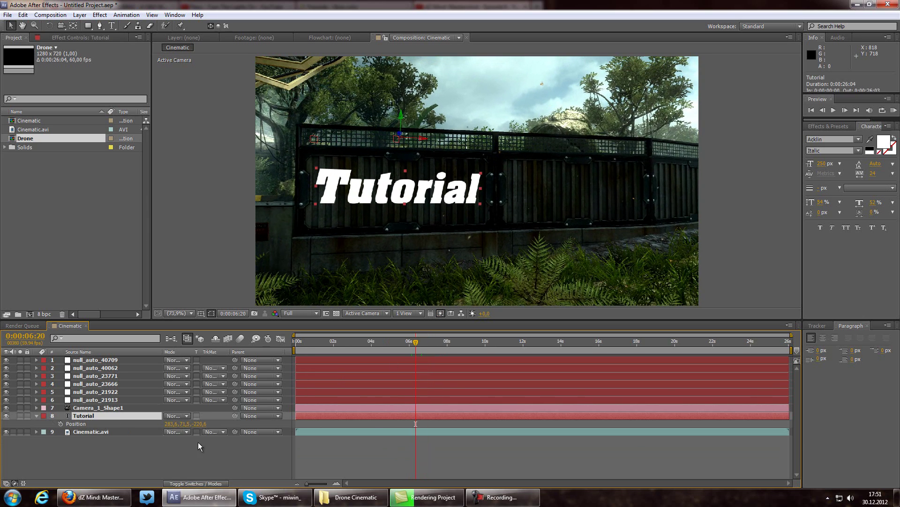
click(186, 416)
click(186, 417)
click(187, 416)
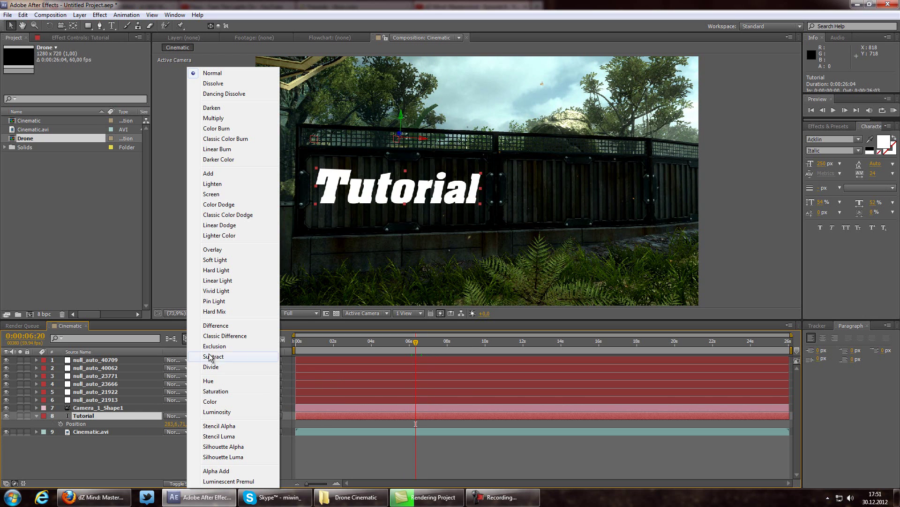
click(219, 120)
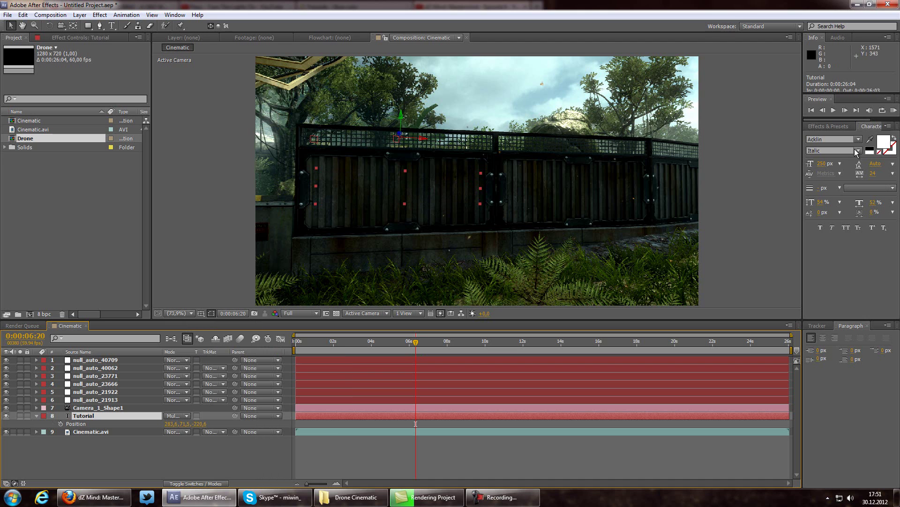
Step: Change the Tutorial text's fill colour to dark grey 545454
click(884, 143)
mouse_move(131, 379)
mouse_down()
mouse_move(117, 376)
mouse_move(128, 447)
mouse_move(107, 462)
mouse_move(224, 447)
mouse_move(213, 409)
mouse_move(237, 399)
mouse_move(199, 396)
mouse_up()
mouse_move(241, 463)
mouse_down()
mouse_move(240, 443)
mouse_move(240, 458)
mouse_up()
mouse_move(207, 415)
mouse_down()
mouse_move(211, 355)
mouse_move(230, 302)
mouse_move(192, 331)
mouse_move(182, 312)
mouse_move(151, 327)
mouse_move(159, 342)
mouse_move(113, 300)
mouse_move(187, 305)
mouse_move(176, 362)
mouse_move(99, 388)
mouse_move(111, 399)
mouse_move(110, 423)
mouse_up()
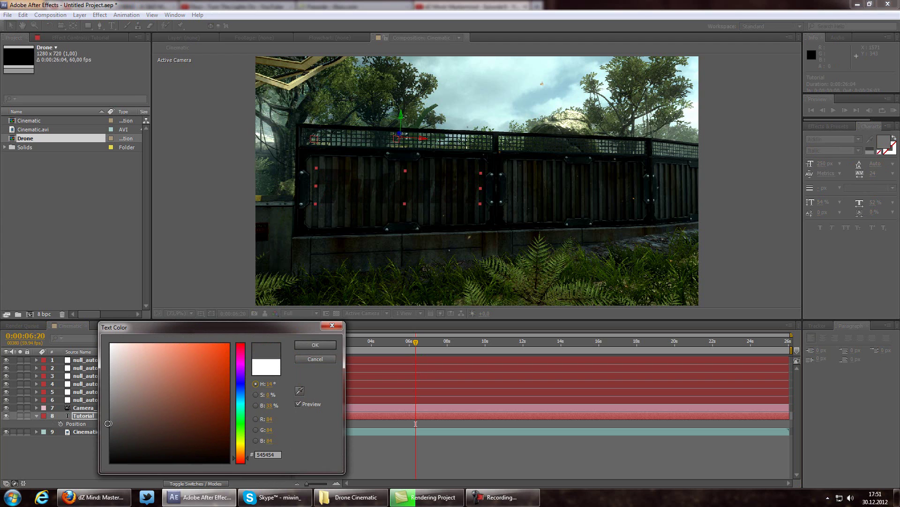
click(306, 345)
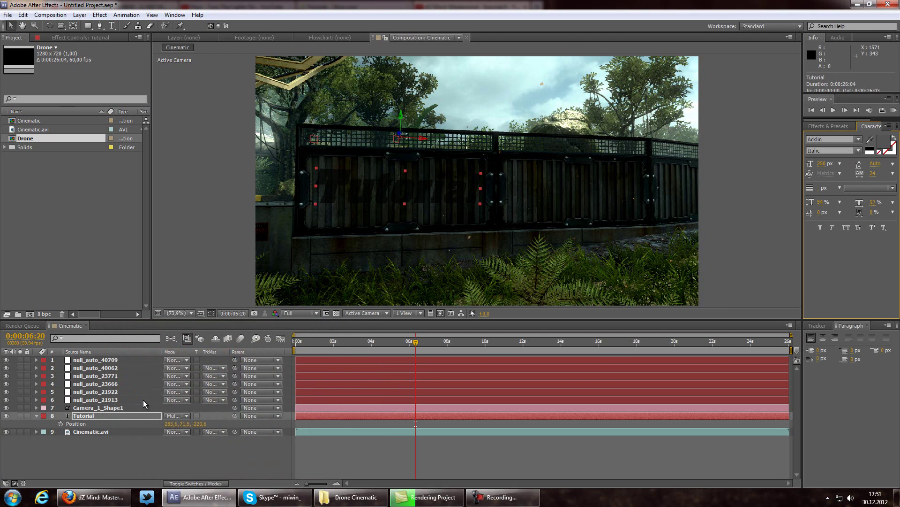
Step: Add an Inner Shadow layer style to the Tutorial text and inspect the text up close on the fence
click(80, 14)
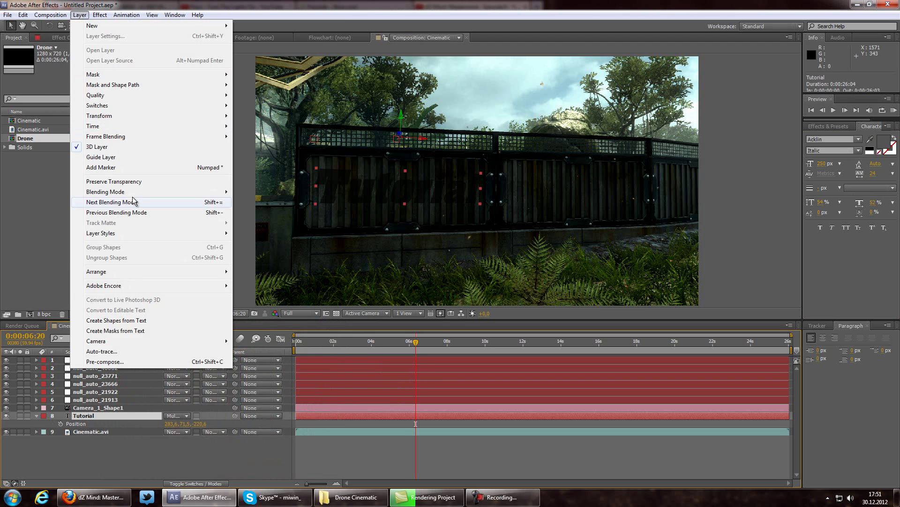
mouse_move(143, 233)
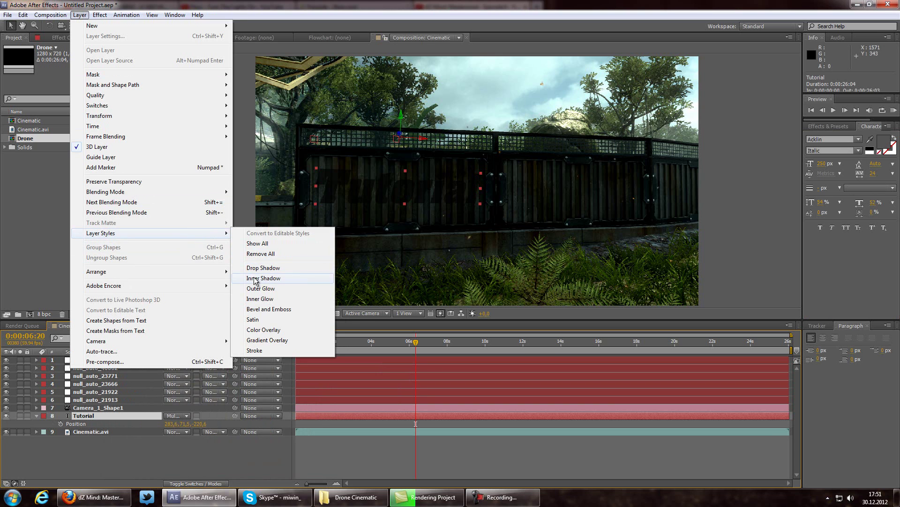
click(254, 277)
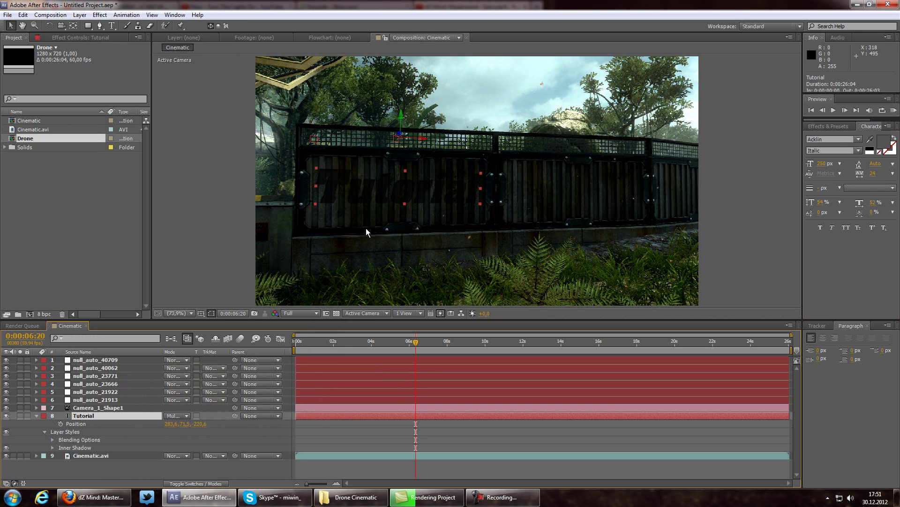
scroll(366, 228, up, 2)
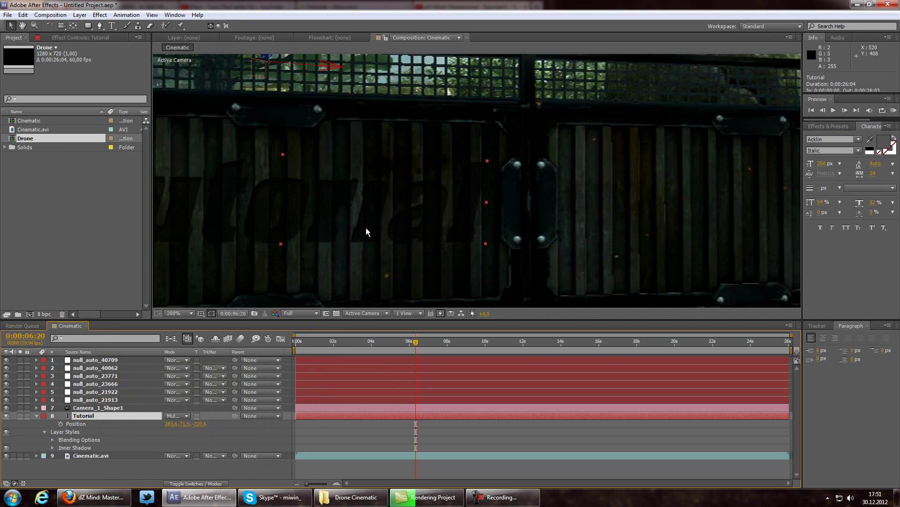
scroll(366, 227, down, 2)
scroll(371, 197, down, 2)
scroll(435, 196, up, 2)
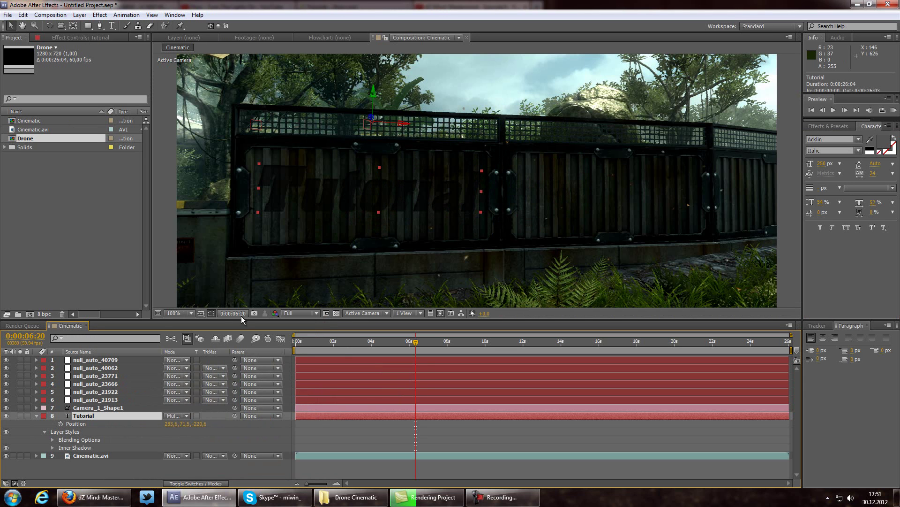
click(300, 313)
click(172, 313)
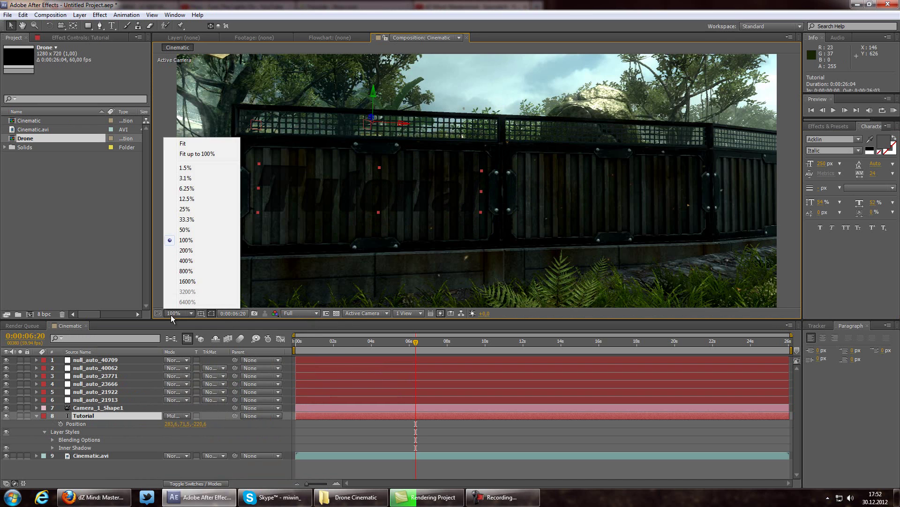
click(211, 154)
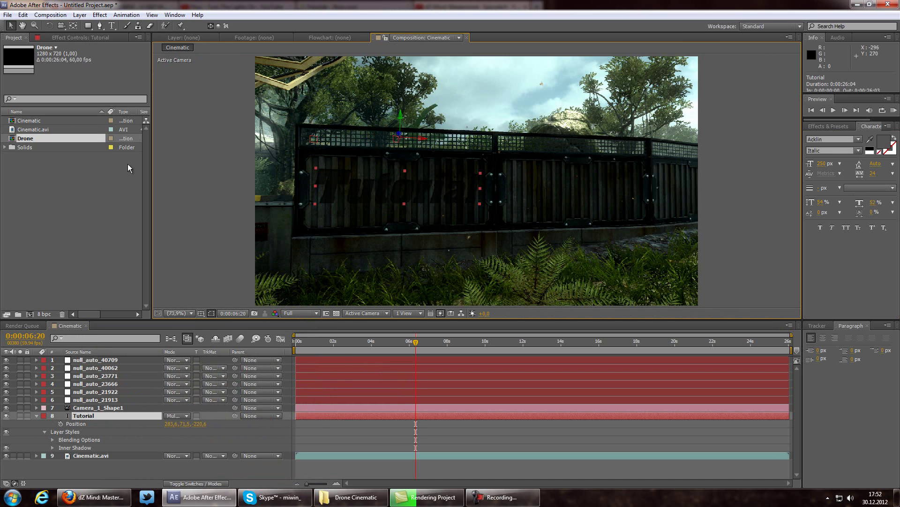
Step: Set the Tutorial layer's blending mode to Add and its text fill colour to grey 707070
click(166, 416)
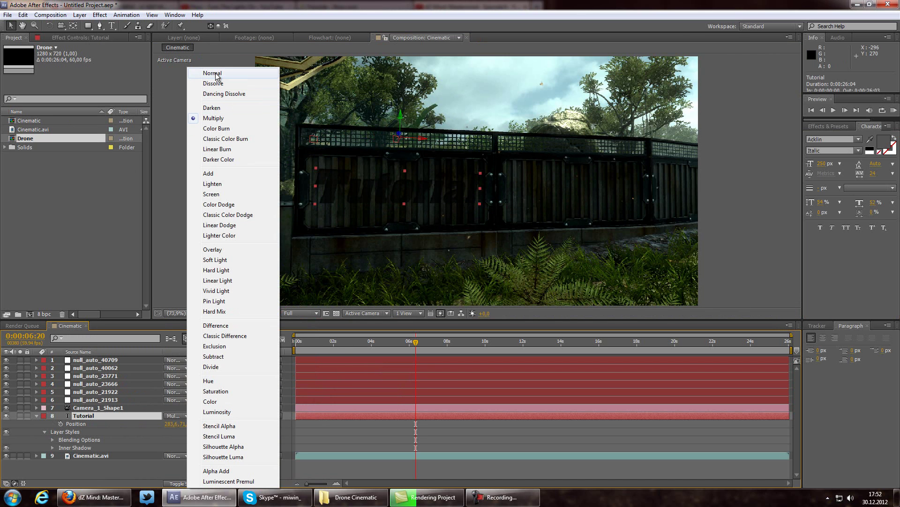
click(209, 174)
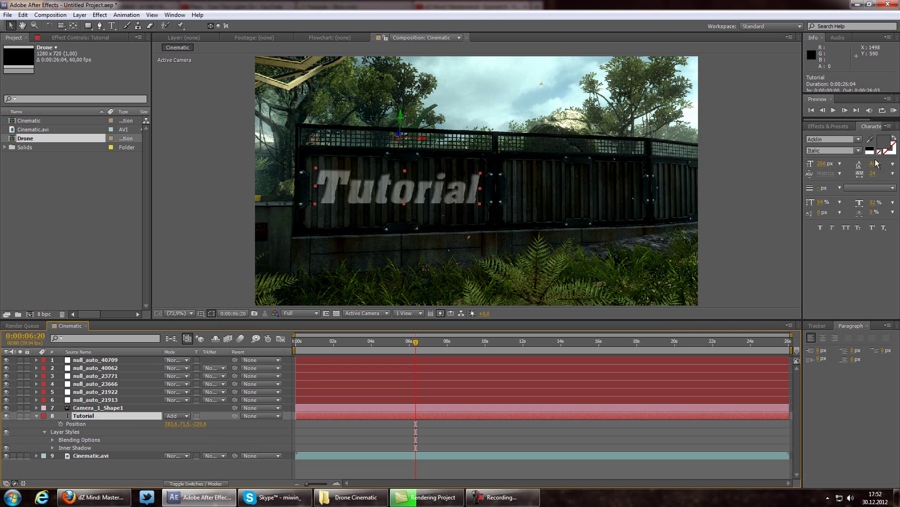
click(882, 141)
mouse_move(123, 382)
mouse_down()
mouse_move(113, 347)
mouse_move(111, 368)
mouse_move(145, 343)
mouse_move(194, 347)
mouse_up()
mouse_move(111, 402)
mouse_down()
mouse_move(109, 382)
mouse_move(108, 410)
mouse_up()
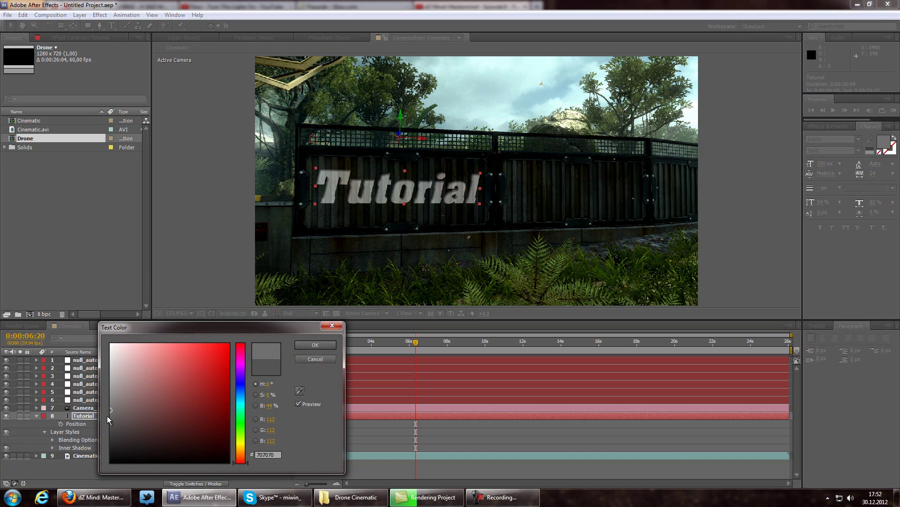
click(333, 345)
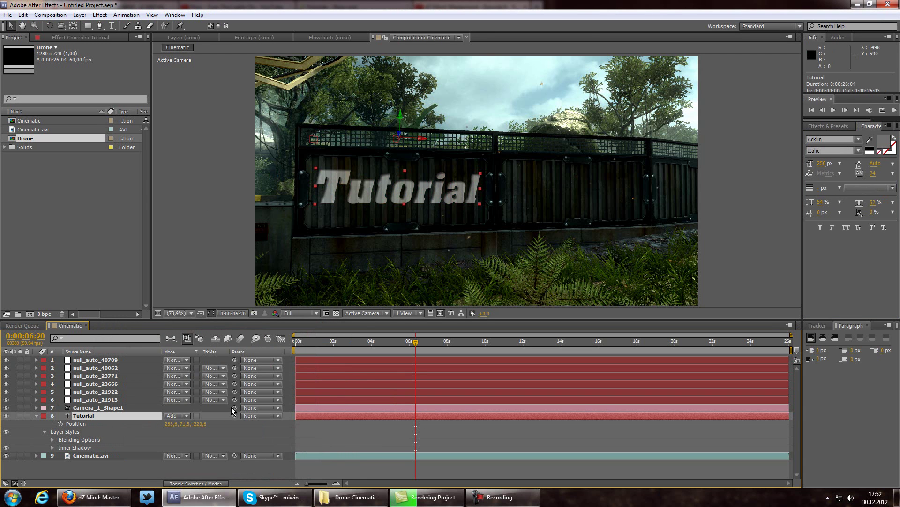
Step: Set the Tutorial layer's anchor point X to 225 and check the text against the fence at 0:00:02:57
key(a)
drag(174, 425, 176, 423)
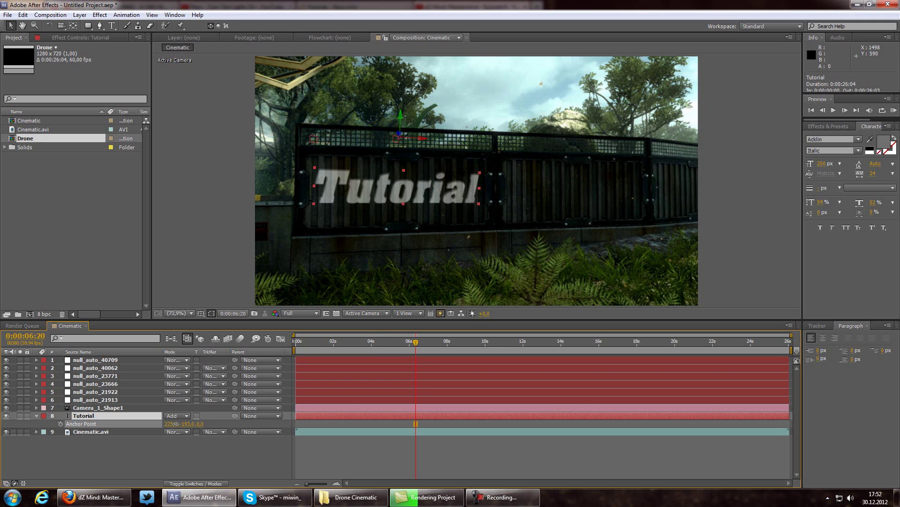
drag(404, 345, 351, 355)
click(367, 451)
Step: Set the Tutorial layer's anchor point Y to -47 and adjust its X value while viewing 0:00:06:45
click(99, 413)
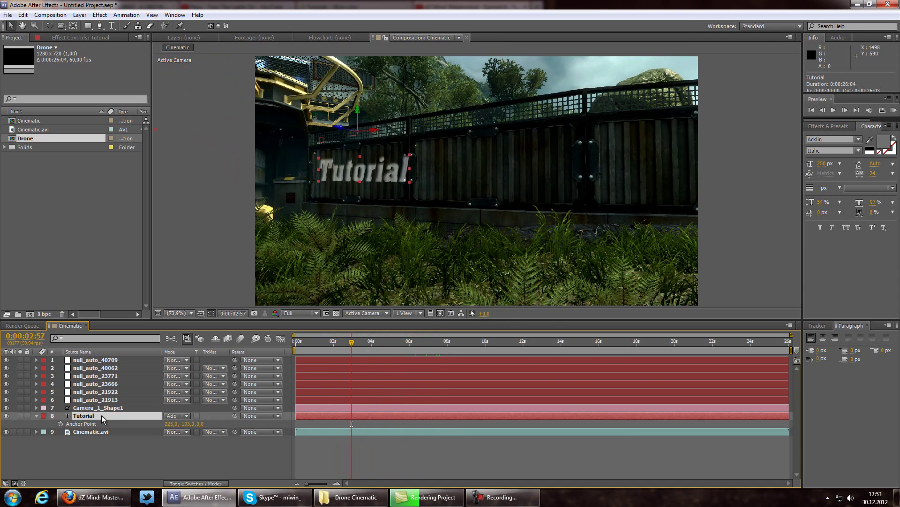
key(a)
key(a)
key(a)
click(172, 423)
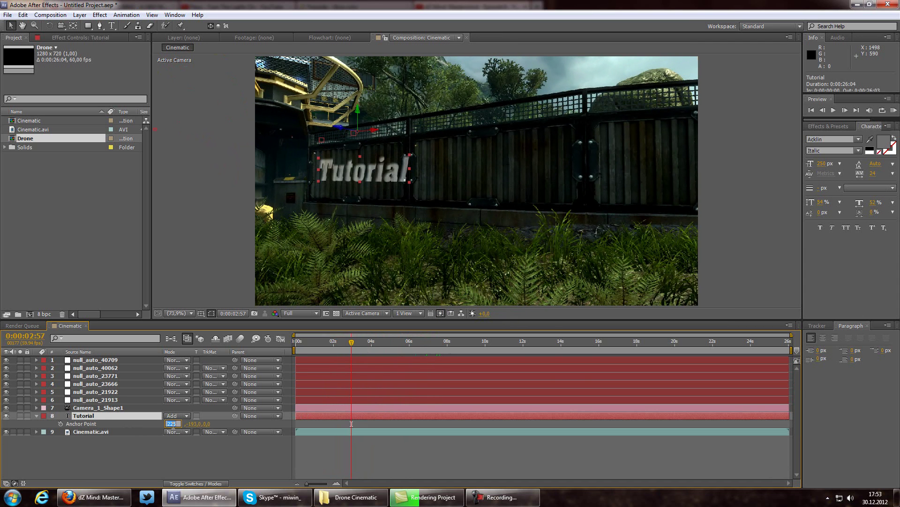
click(230, 427)
drag(170, 424, 281, 396)
drag(359, 341, 424, 348)
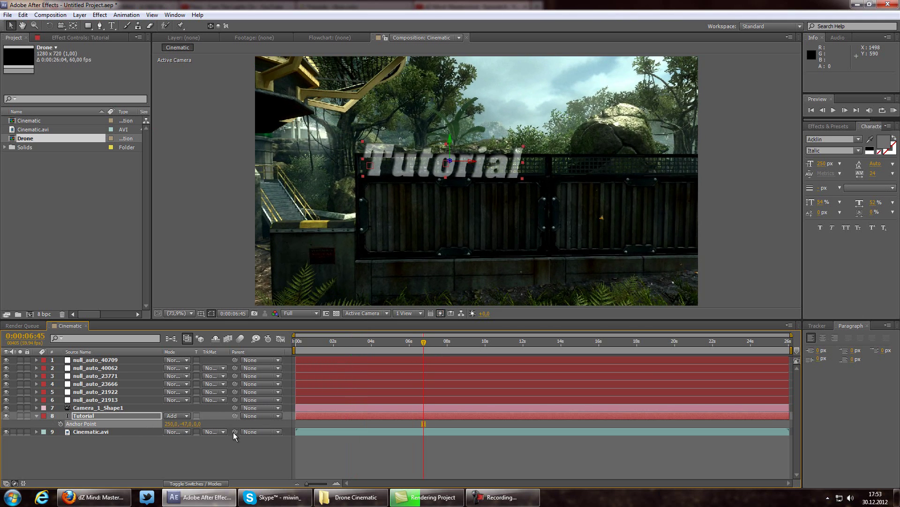
drag(172, 426, 168, 427)
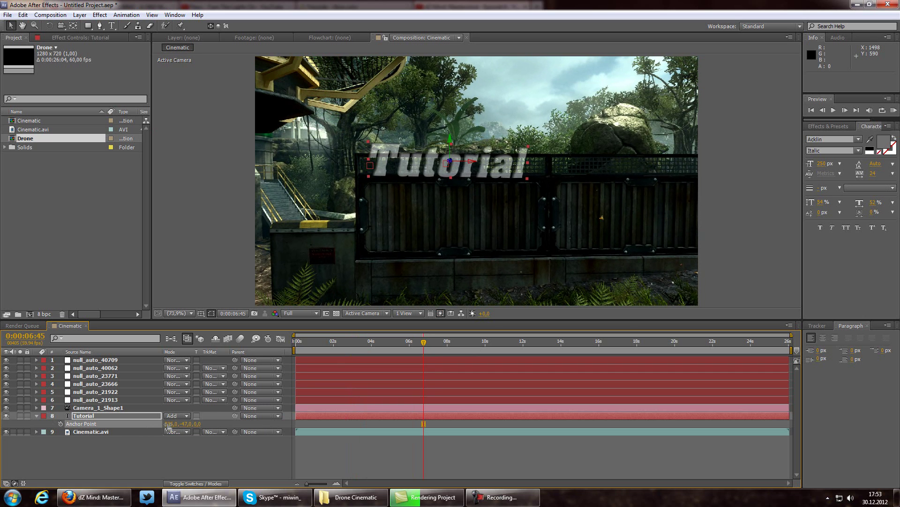
Step: Move the Tutorial text down onto the fence panel at position 283.6, 116.1, -219 and check it at 0:00:02:43 and 0:00:07:27
click(81, 416)
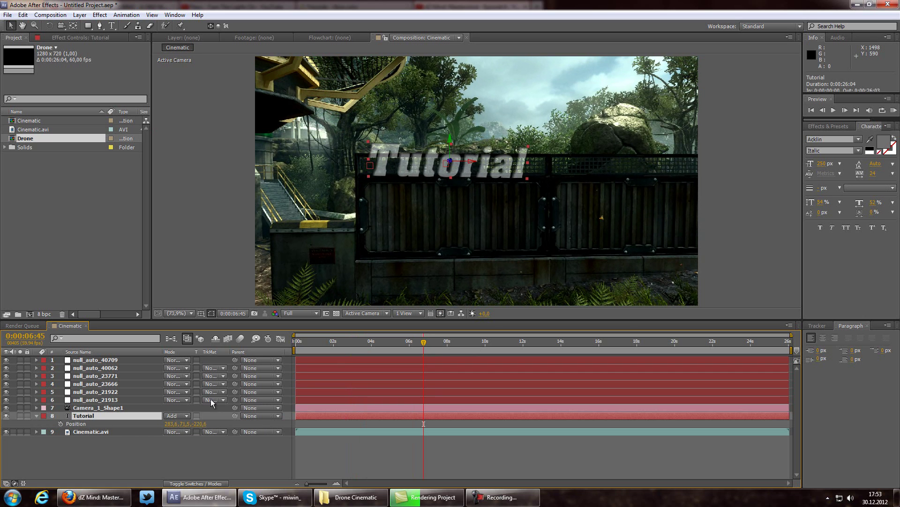
drag(450, 151, 451, 165)
drag(415, 347, 347, 364)
click(239, 238)
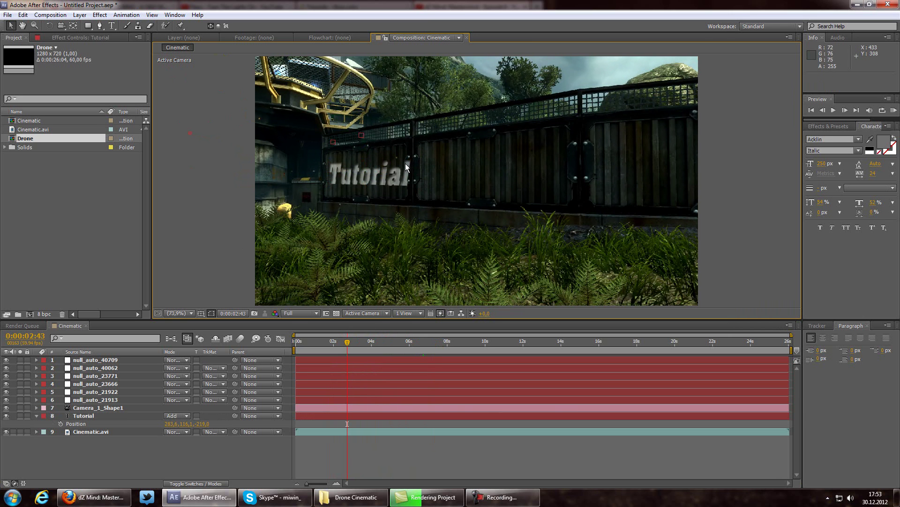
drag(347, 343, 436, 349)
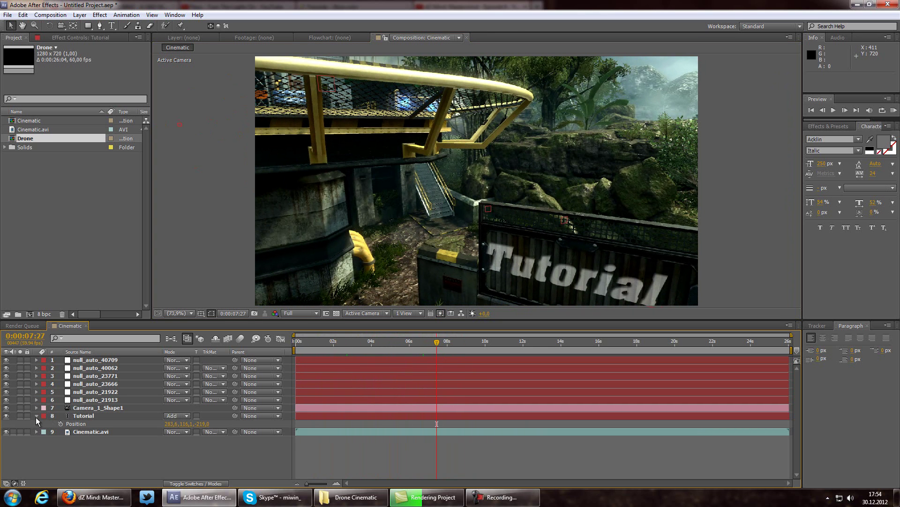
click(36, 417)
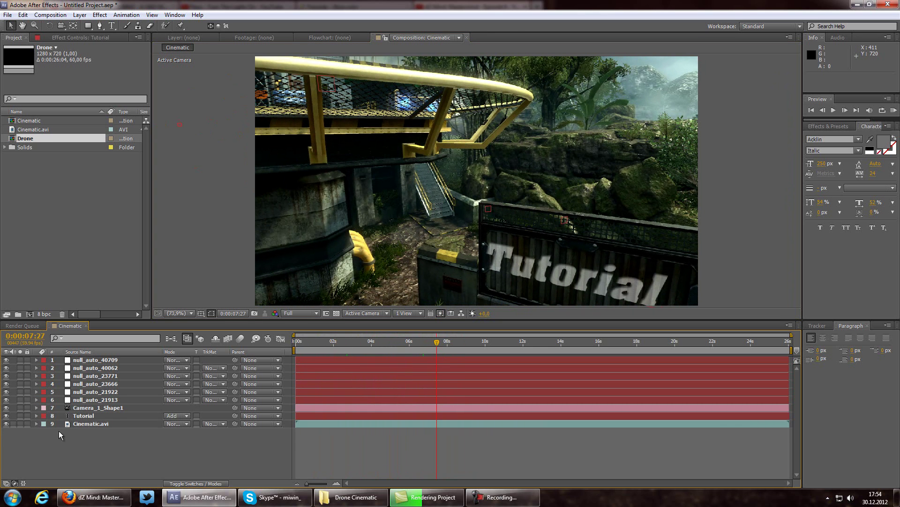
Step: Create a black solid covering the whole frame and place it directly above the Tutorial layer
key(ctrl+y)
click(413, 424)
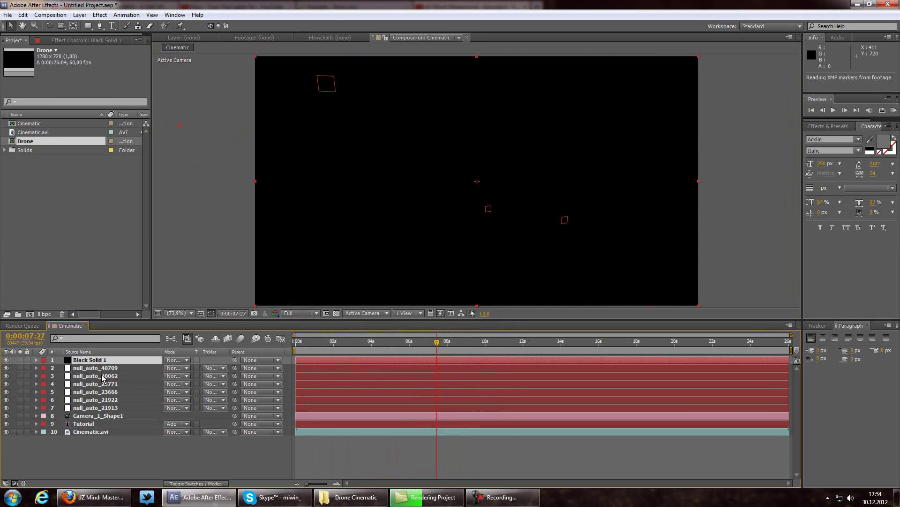
drag(111, 363, 111, 413)
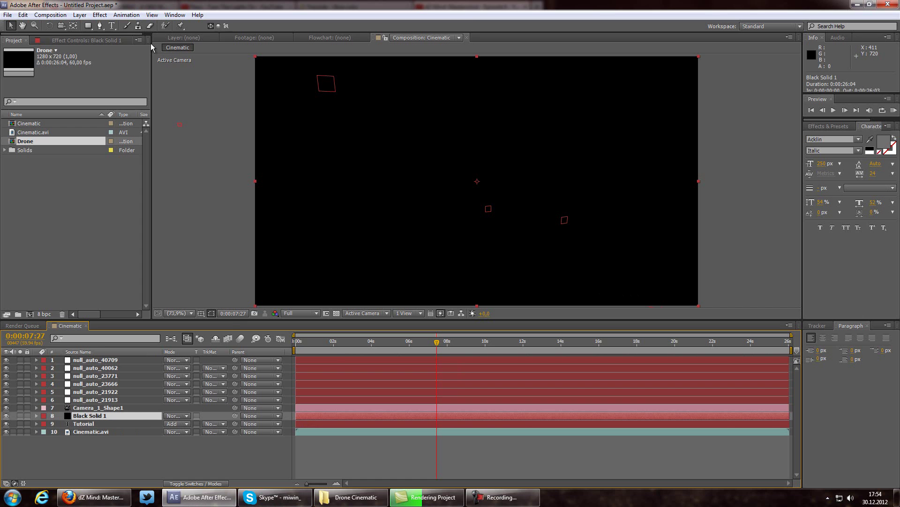
click(80, 15)
mouse_move(220, 25)
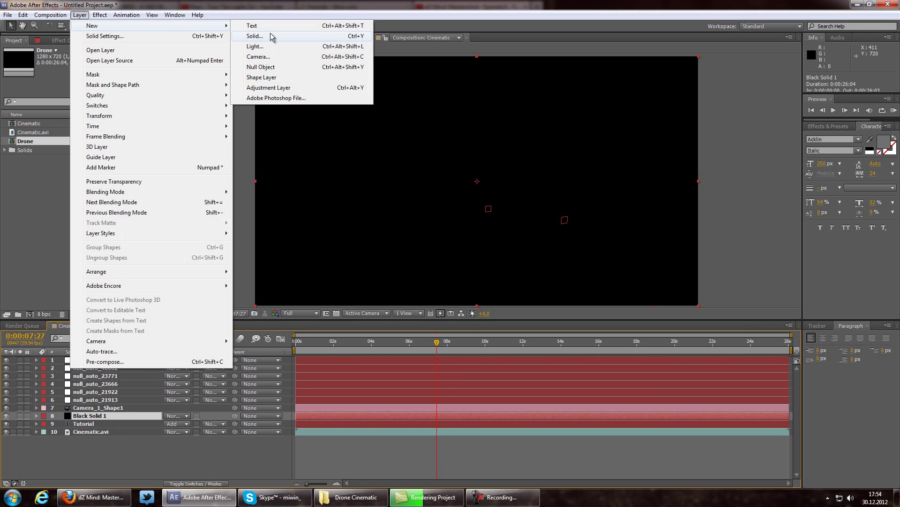
click(128, 416)
Step: Search the effects for "parti" and try CC Particle World on the black solid
click(818, 127)
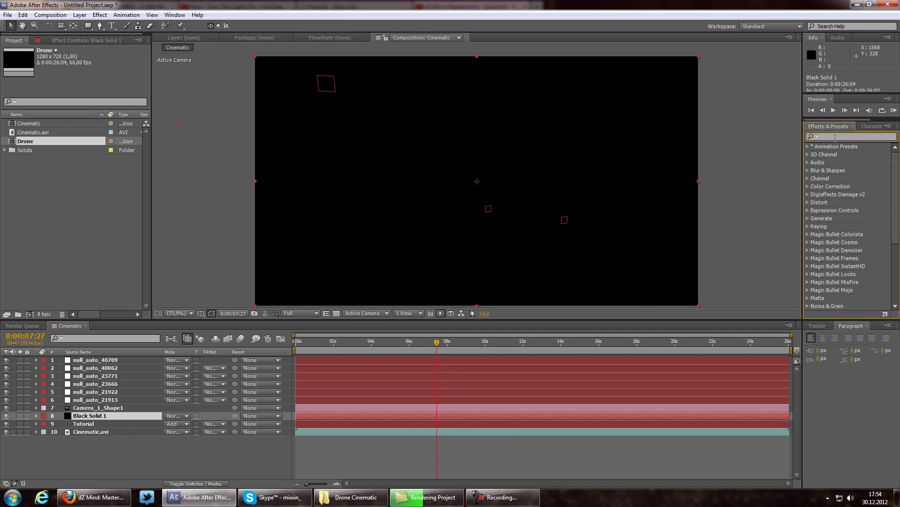
click(835, 136)
text(parti)
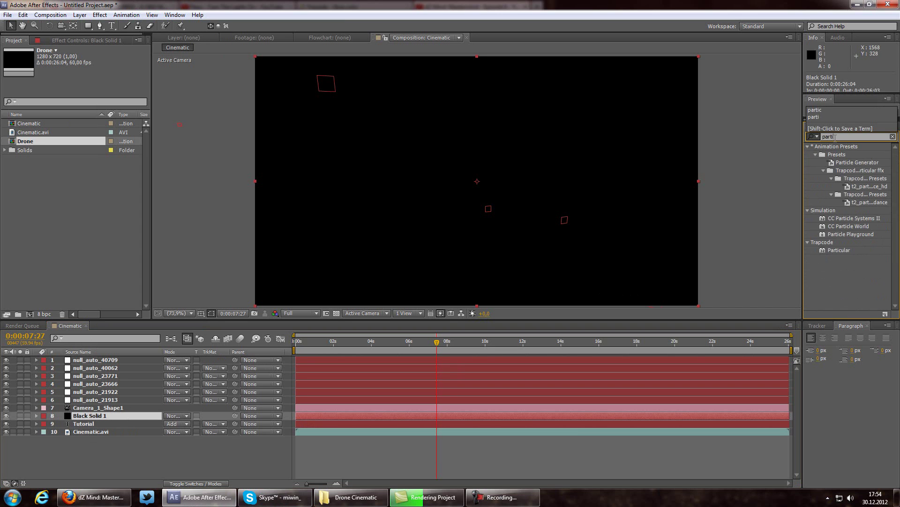
double_click(865, 227)
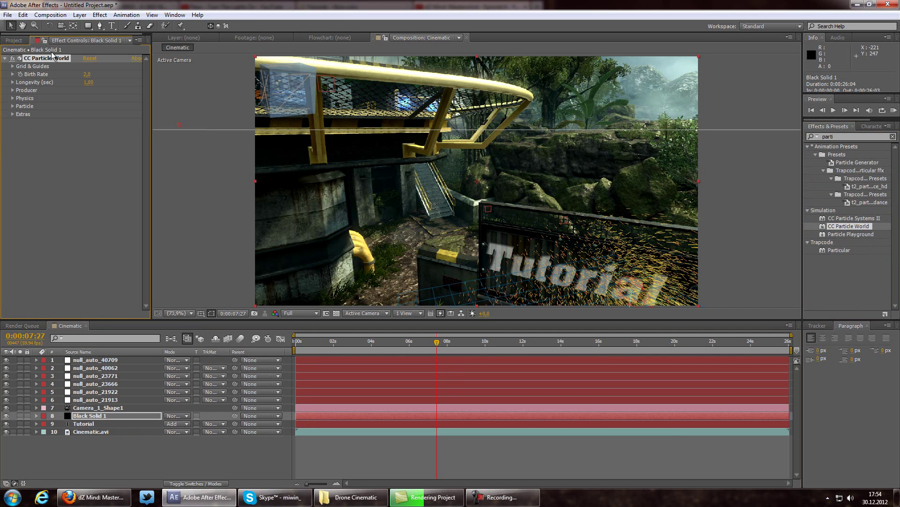
key(Delete)
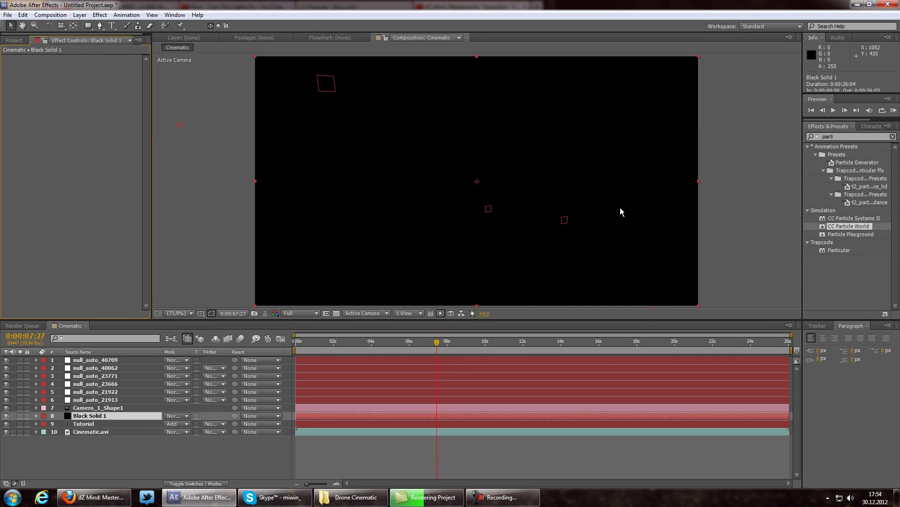
Step: Apply Trapcode Particular to the black solid and view the composition from the Top at 0:00:04:11
double_click(842, 254)
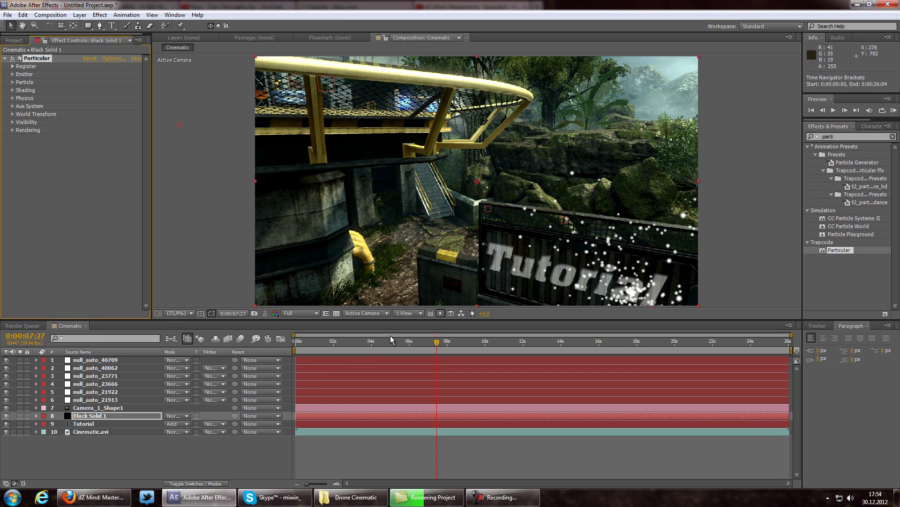
click(369, 348)
drag(369, 347, 375, 347)
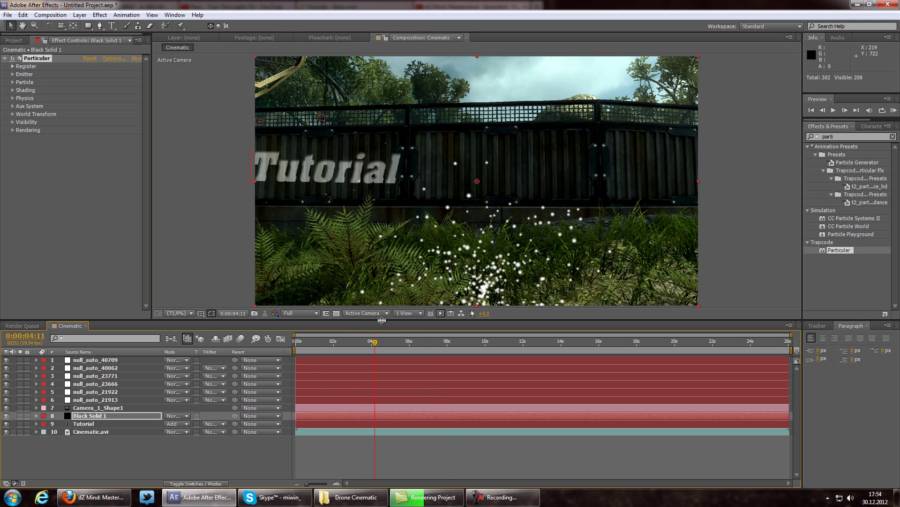
click(379, 313)
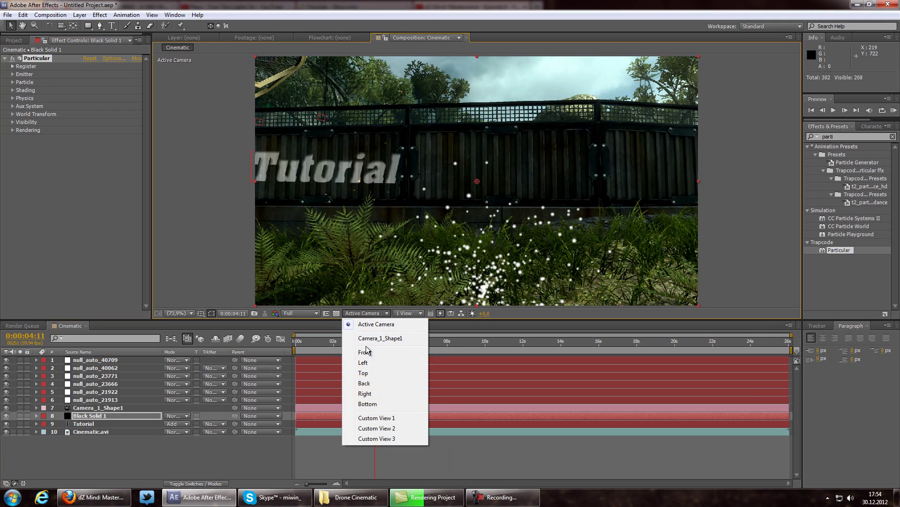
click(363, 373)
drag(529, 219, 633, 207)
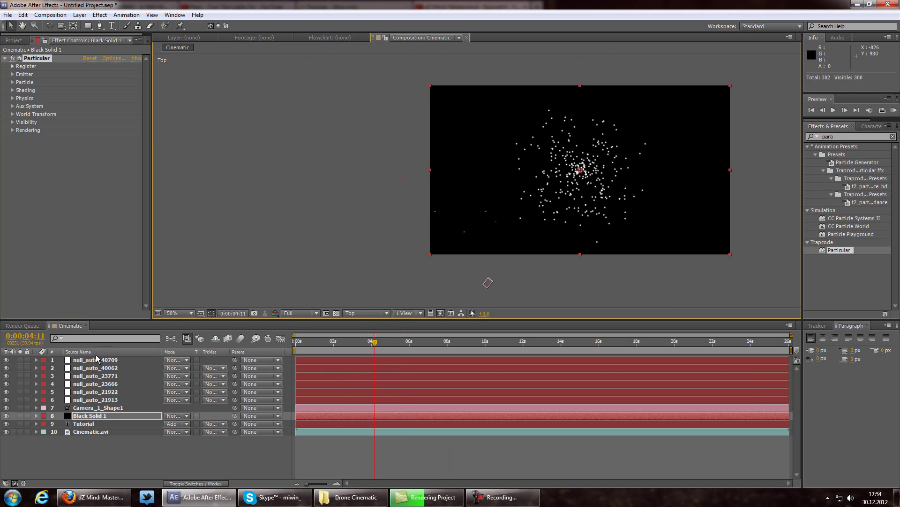
Step: Compare the Active Camera view at 0:00:08:47 with the Top view to locate the camera and the tracked nulls
click(95, 392)
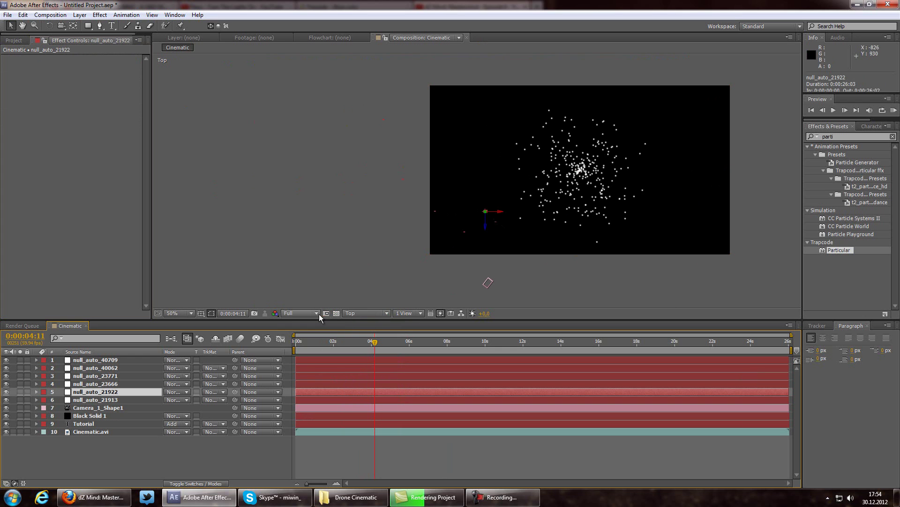
click(327, 313)
click(305, 321)
click(366, 312)
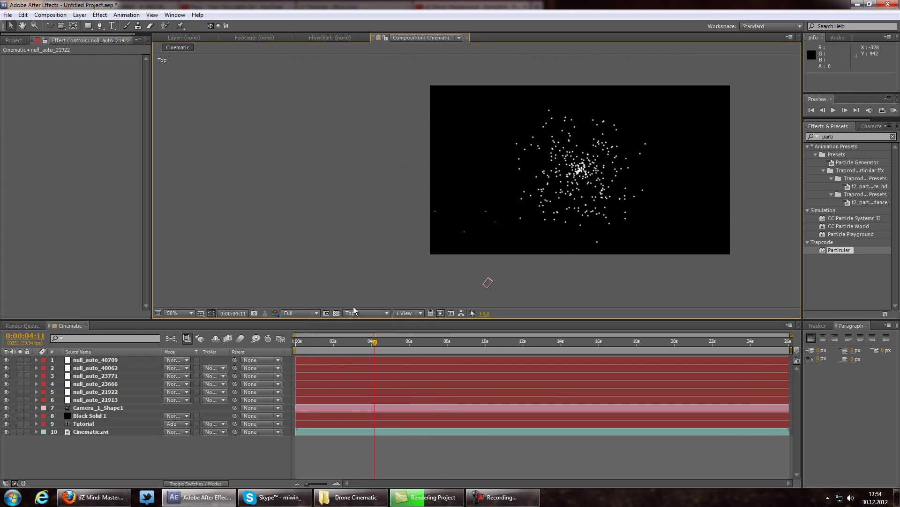
click(364, 324)
drag(383, 345, 462, 376)
click(357, 313)
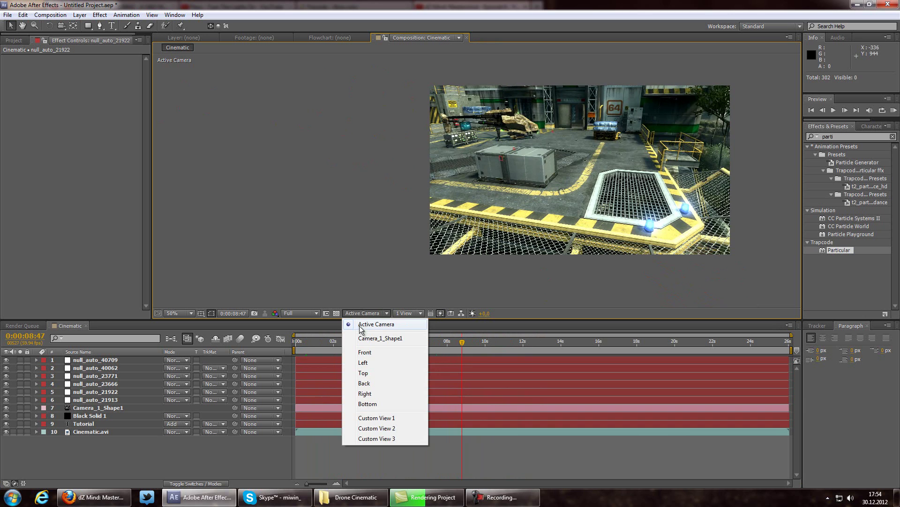
click(368, 373)
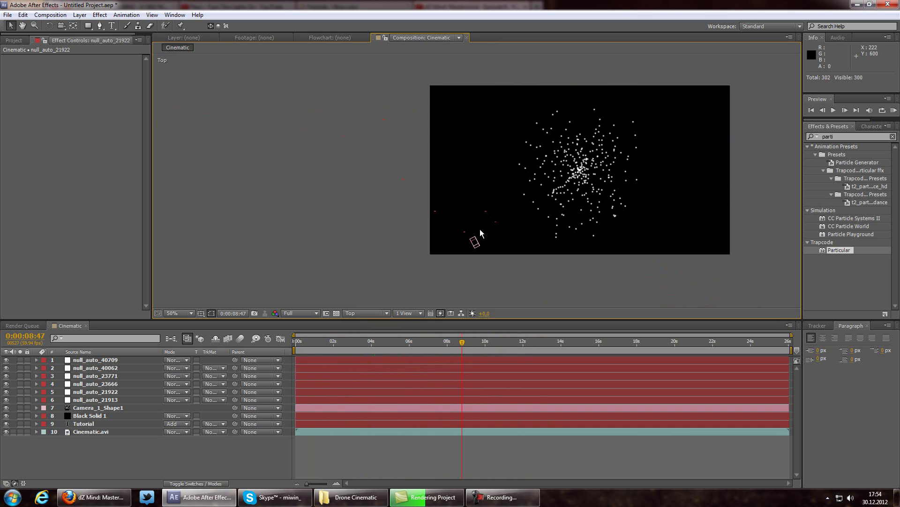
Step: Move the Particular emitter on Black Solid 1 to Position XY 39, 360
click(91, 418)
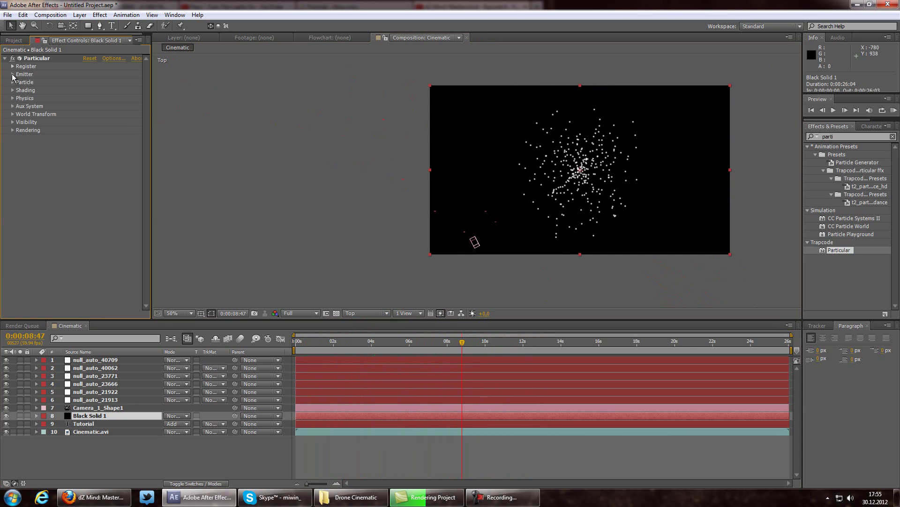
click(12, 74)
drag(103, 98, 2, 109)
drag(84, 103, 4, 106)
drag(97, 98, 53, 101)
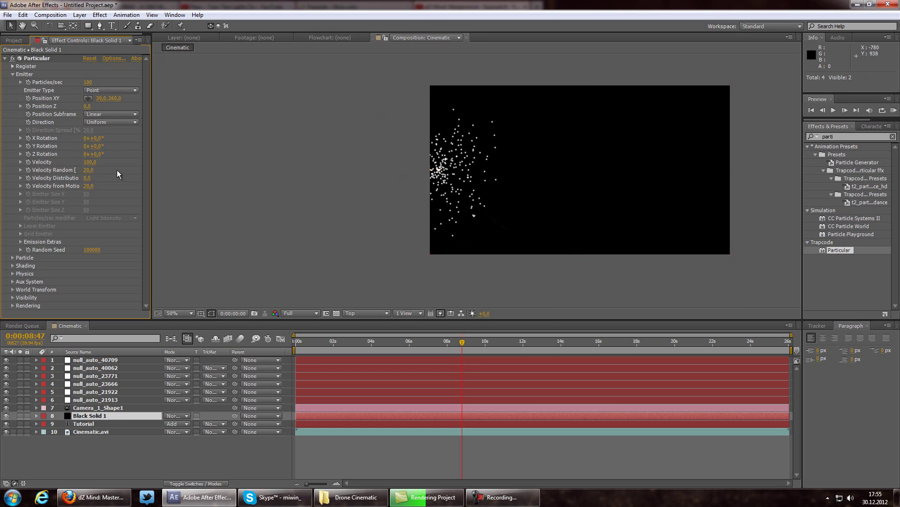
Step: Set the emitter's Velocity, Velocity Random and Velocity Distribution to 0
key(space)
key(space)
click(88, 170)
text(0)
click(87, 178)
text(0)
key(Return)
Step: Change the emitter type to Box, enlarge it to Size X 273 and Y 131 with a much longer Z, and set Position X to 126
click(106, 90)
click(104, 111)
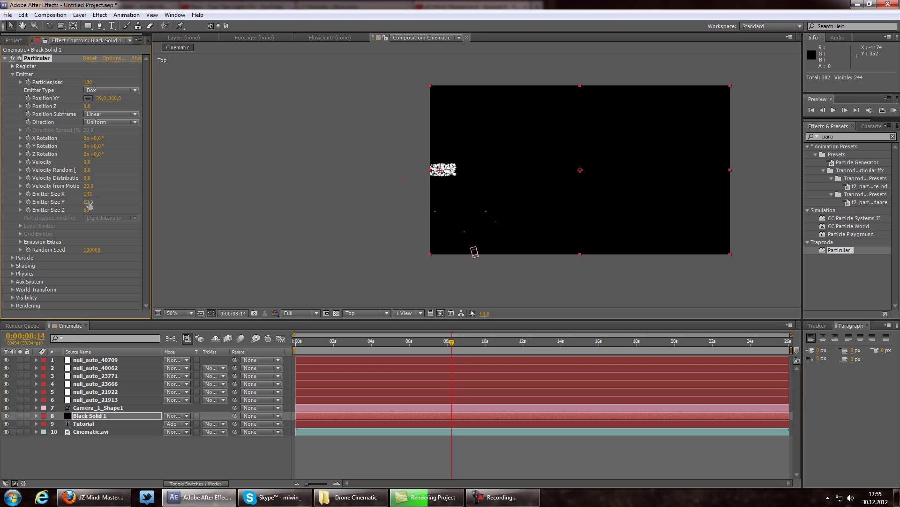
drag(136, 215, 358, 226)
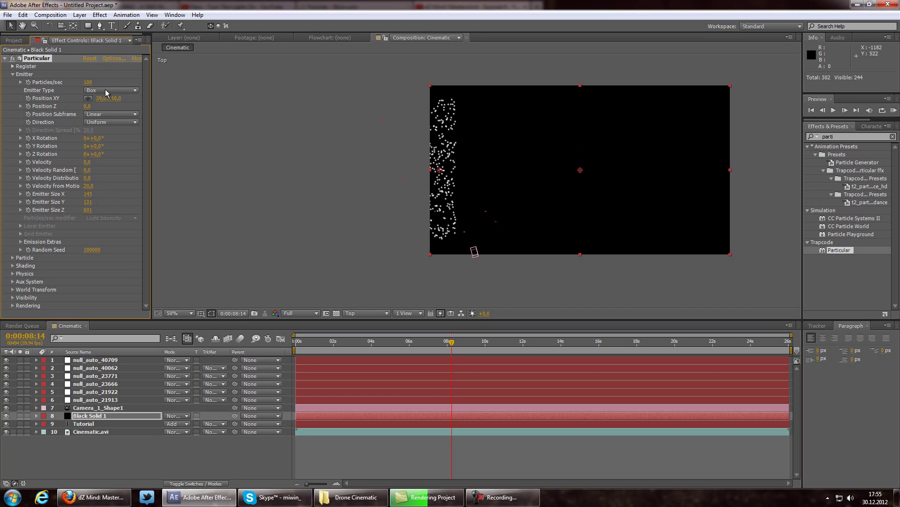
drag(137, 104, 158, 104)
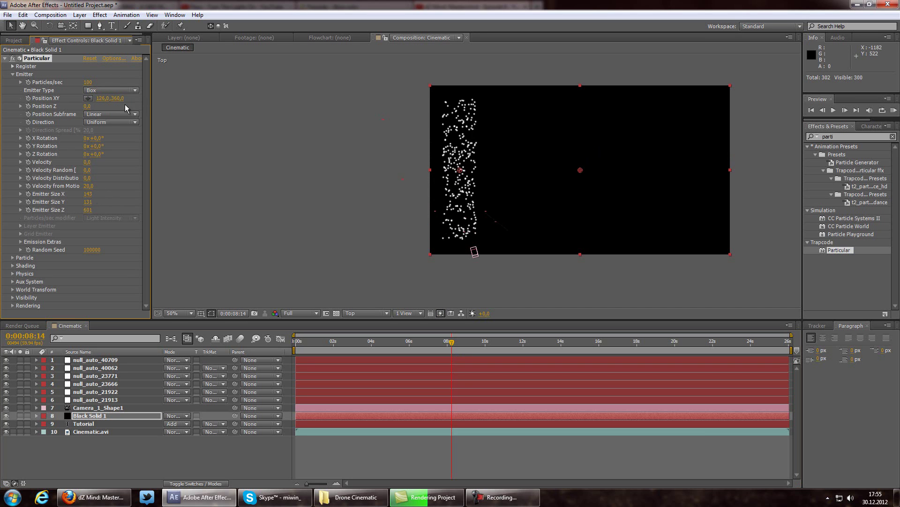
drag(88, 196, 144, 193)
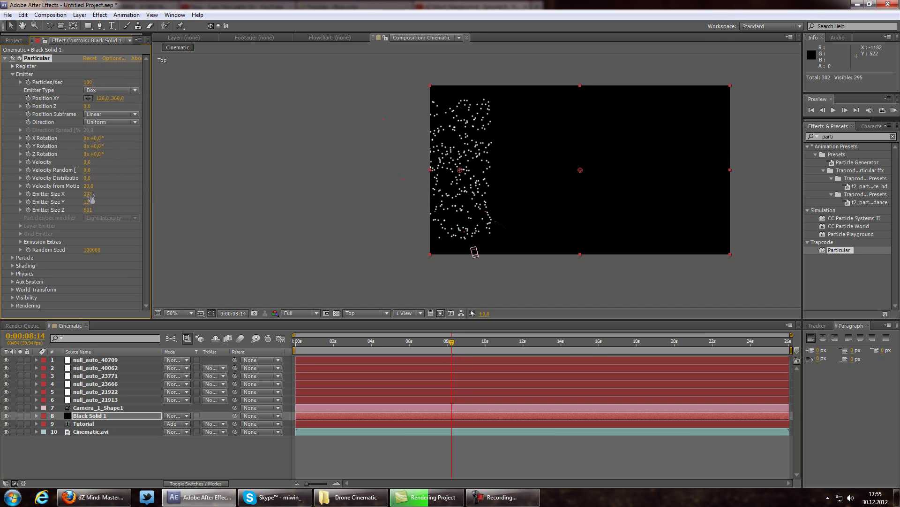
Step: Set the box emitter's Y Rotation to -35°, its position to X 18 and Z -80, and its size to X 285 and Z 758
click(96, 154)
text(0)
key(Return)
drag(99, 147, 87, 148)
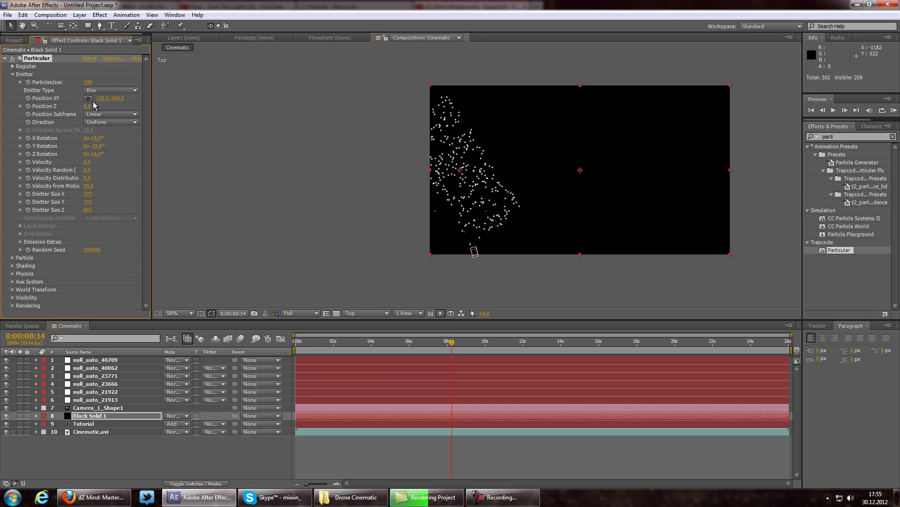
drag(84, 107, 28, 98)
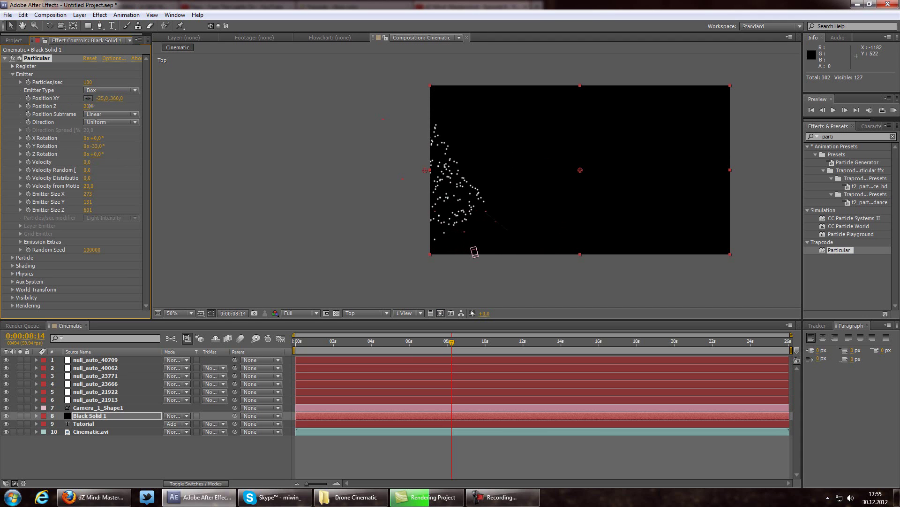
drag(86, 106, 88, 107)
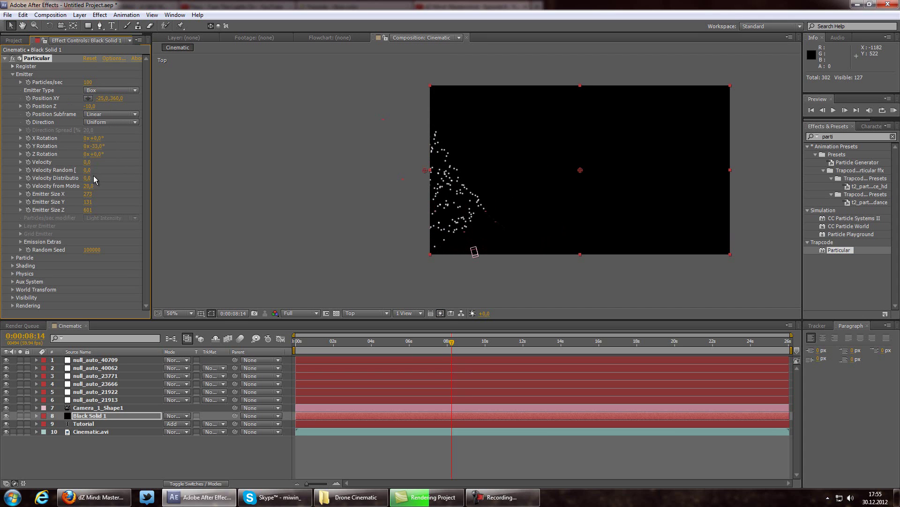
drag(92, 195, 160, 208)
drag(85, 108, 95, 146)
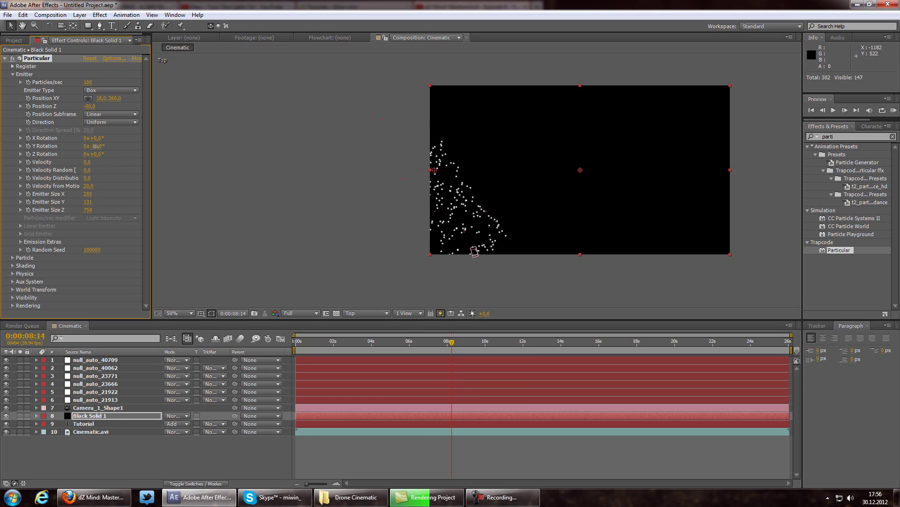
Step: In the Left view, raise the emitter to Position Y -5 and set Emitter Size Y to 316
click(351, 315)
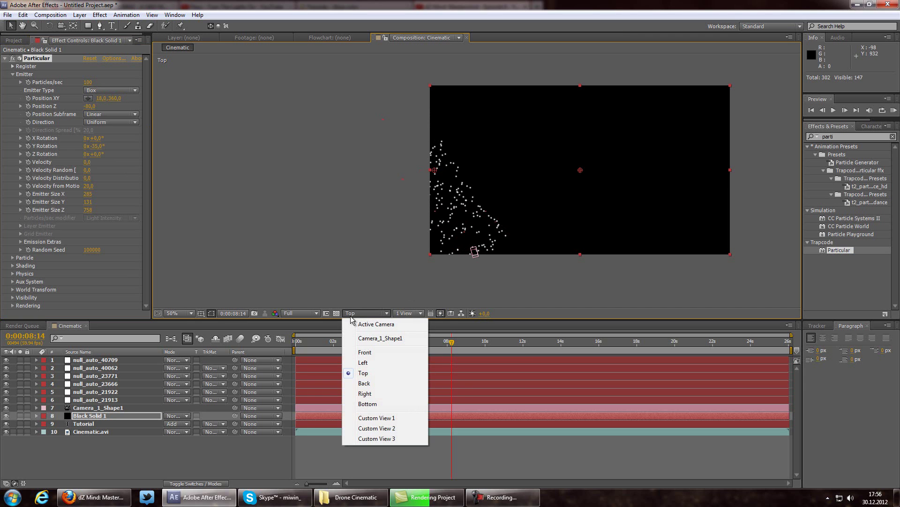
click(363, 362)
scroll(559, 207, up, 2)
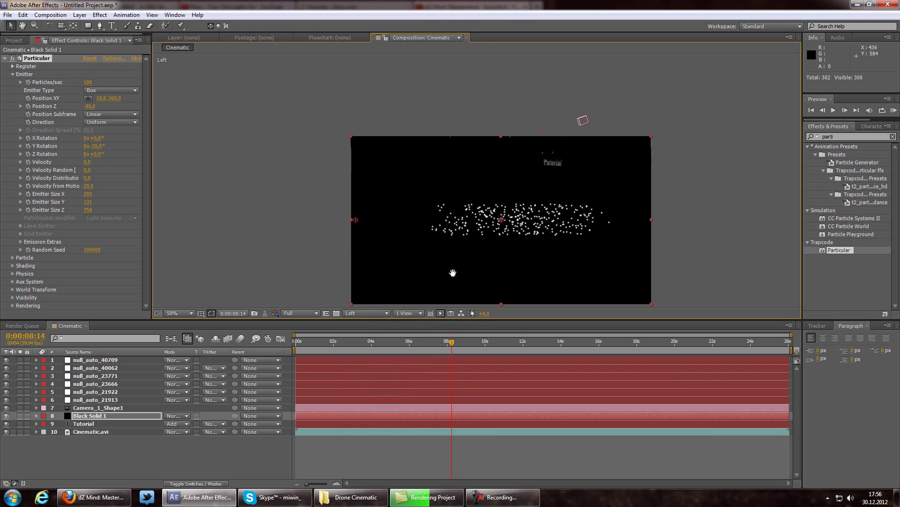
drag(471, 223, 451, 228)
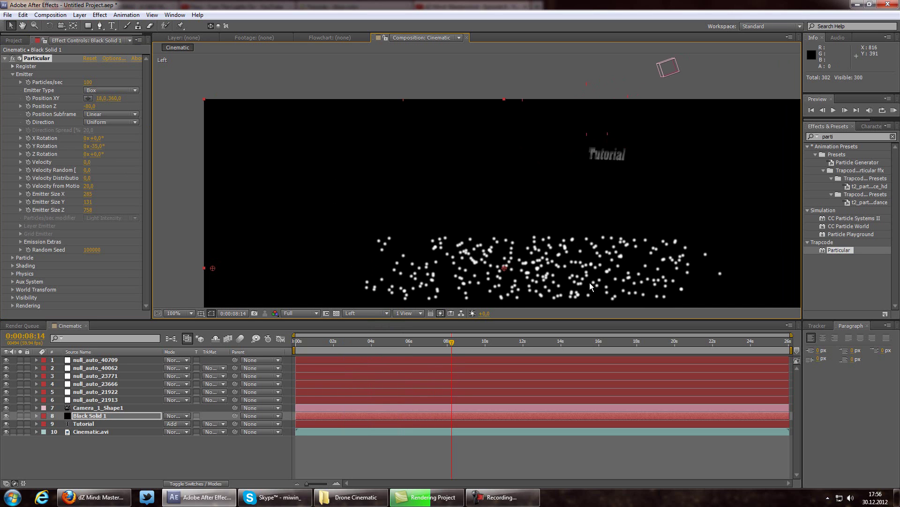
drag(115, 98, 57, 106)
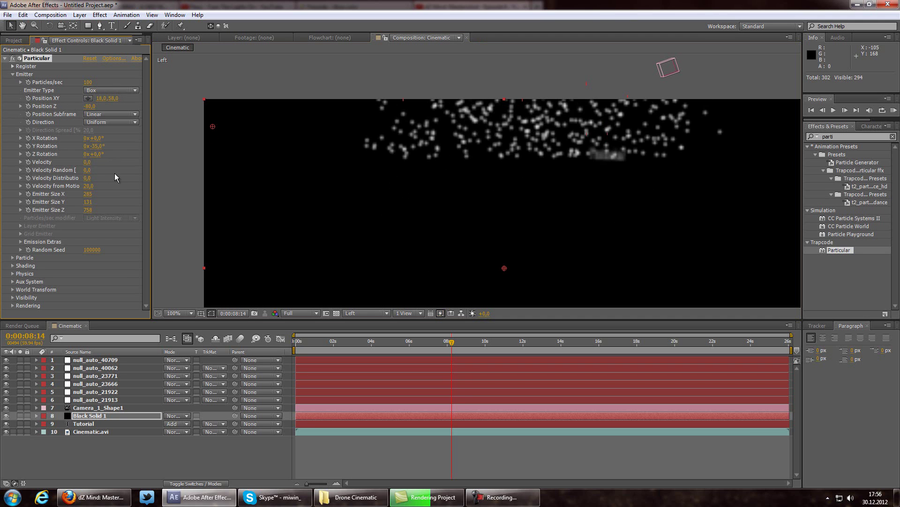
drag(87, 202, 178, 211)
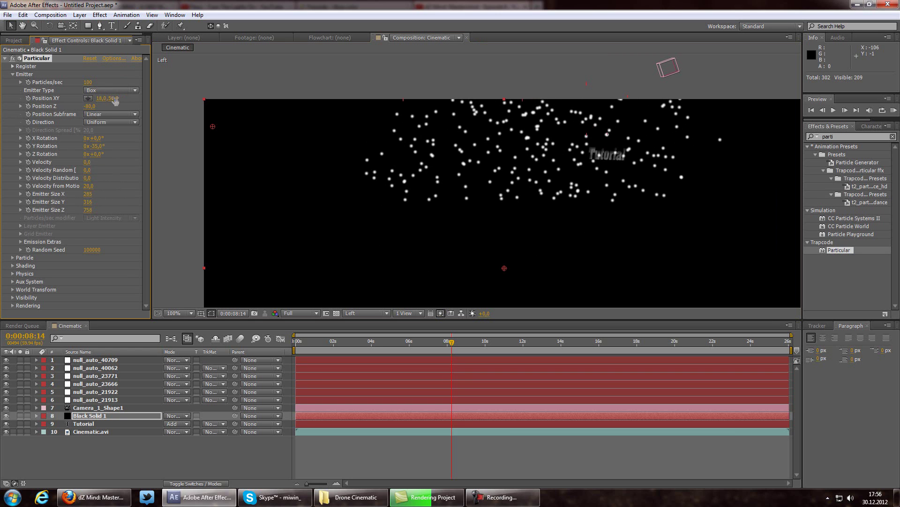
mouse_move(113, 99)
mouse_down()
mouse_move(224, 88)
mouse_move(59, 114)
mouse_move(189, 218)
mouse_up()
Step: Return to the Active Camera view at 0:00:06:44 and set the particle Size to 2
click(355, 312)
click(353, 325)
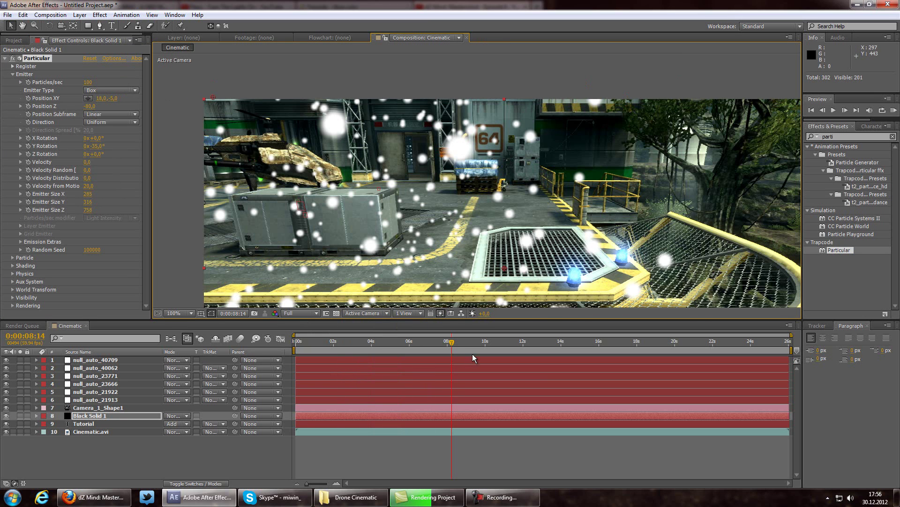
click(446, 347)
drag(446, 347, 423, 347)
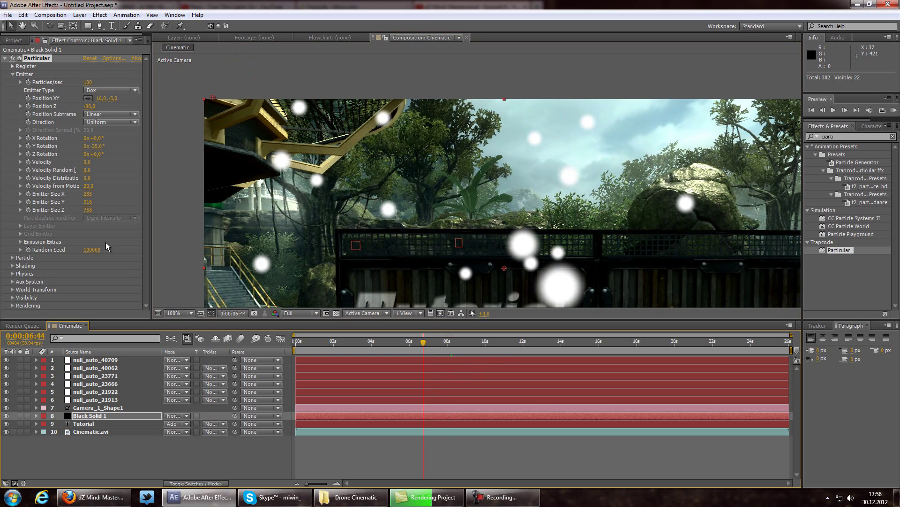
click(12, 258)
scroll(28, 259, down, 4)
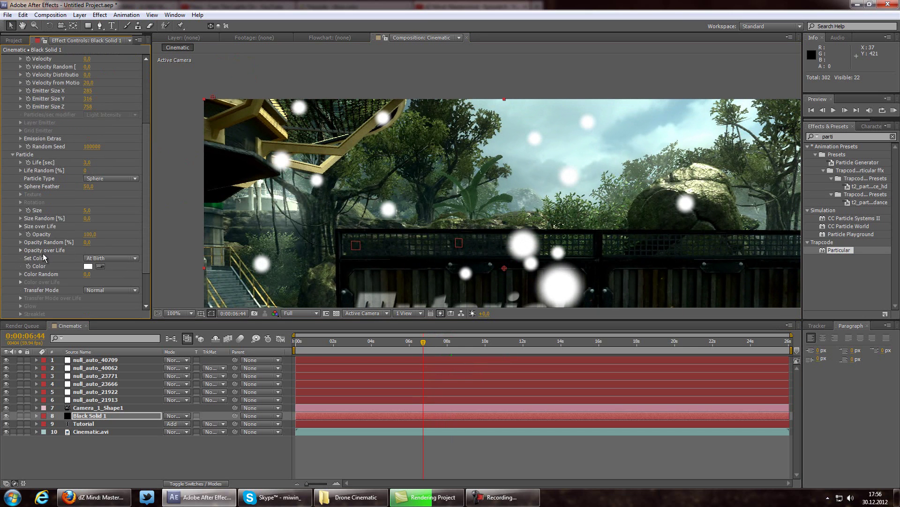
click(87, 163)
key(Return)
text(2)
key(Return)
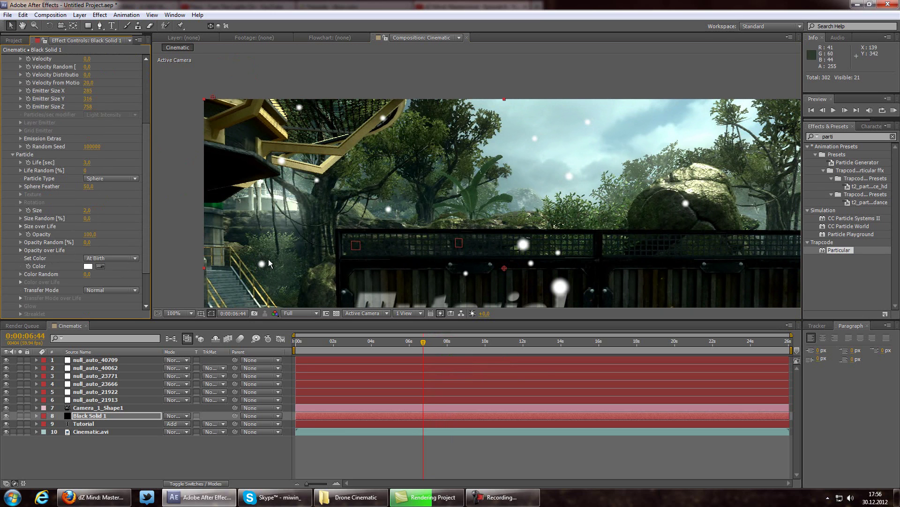
Step: Fit the composition in the viewer and check the smaller particles at 0:00:06:11 and 0:00:08:42
click(192, 313)
click(202, 155)
drag(412, 350, 461, 338)
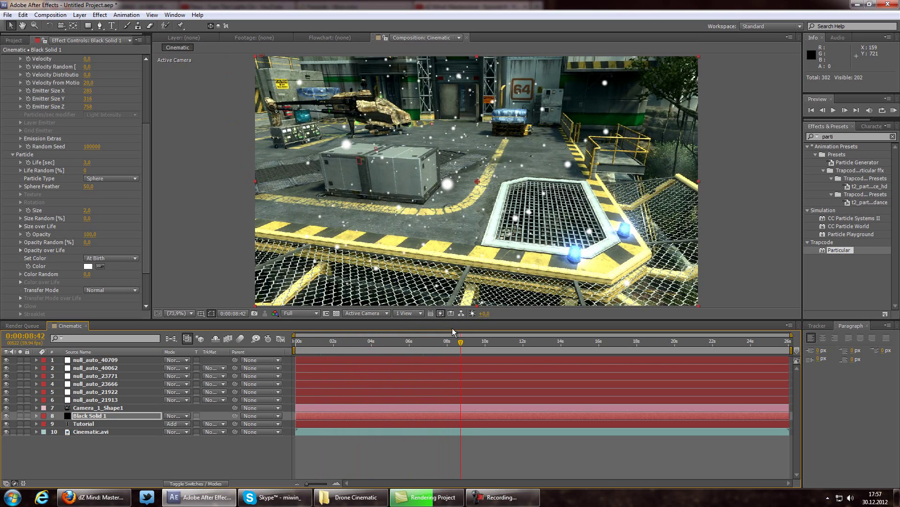
click(413, 347)
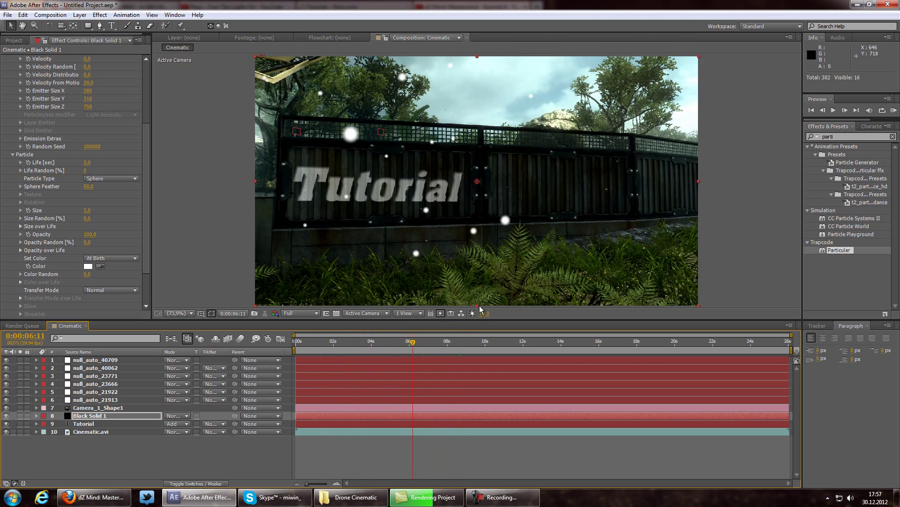
click(463, 341)
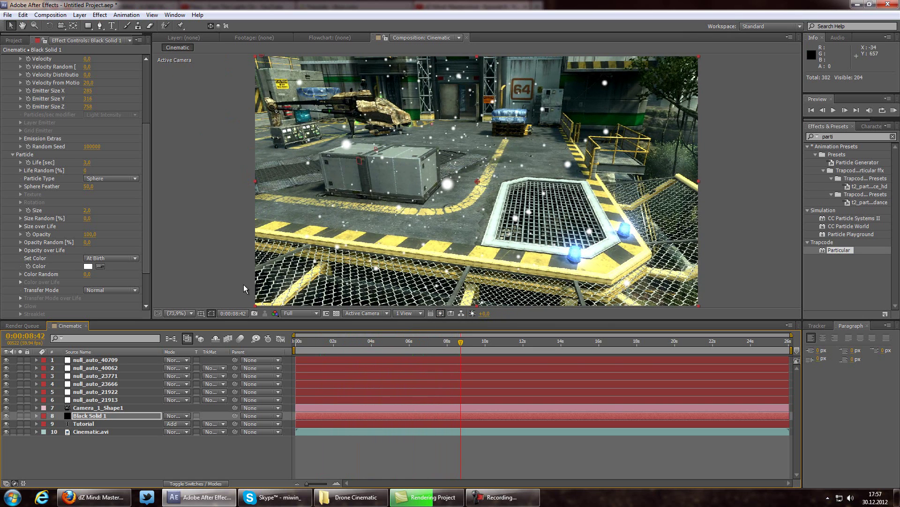
Step: Switch to the Left view and return to Particular's Emitter settings
click(301, 312)
click(374, 313)
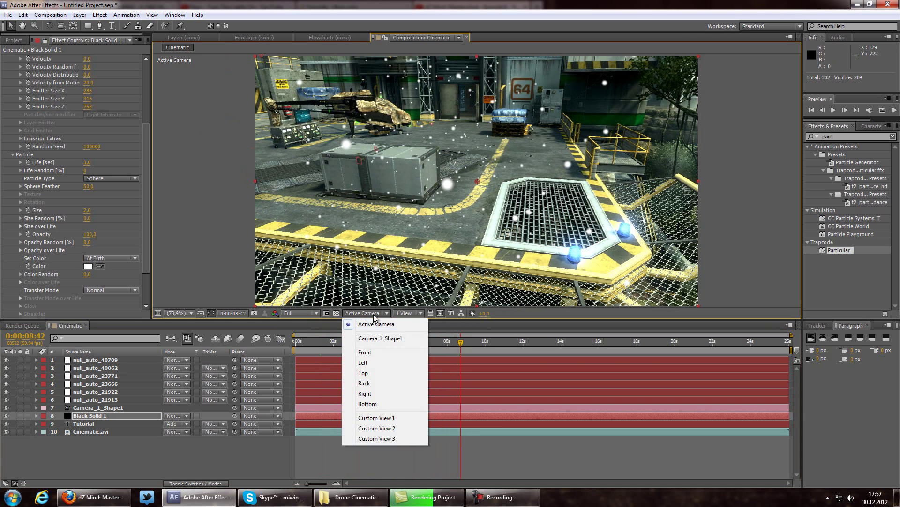
click(368, 363)
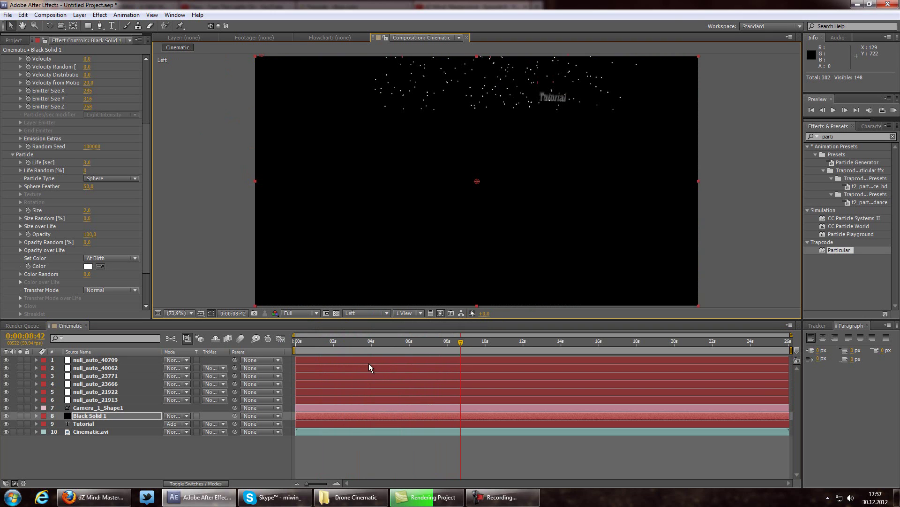
drag(483, 187, 416, 291)
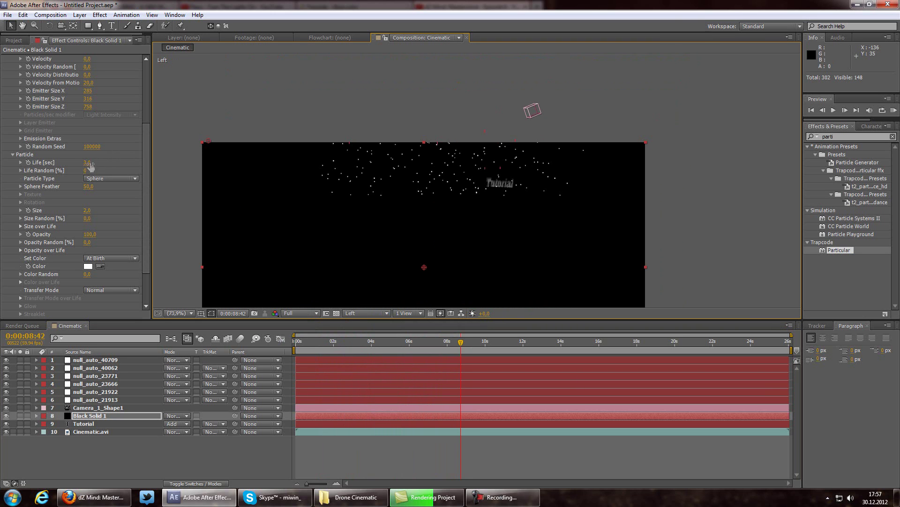
scroll(111, 120, up, 5)
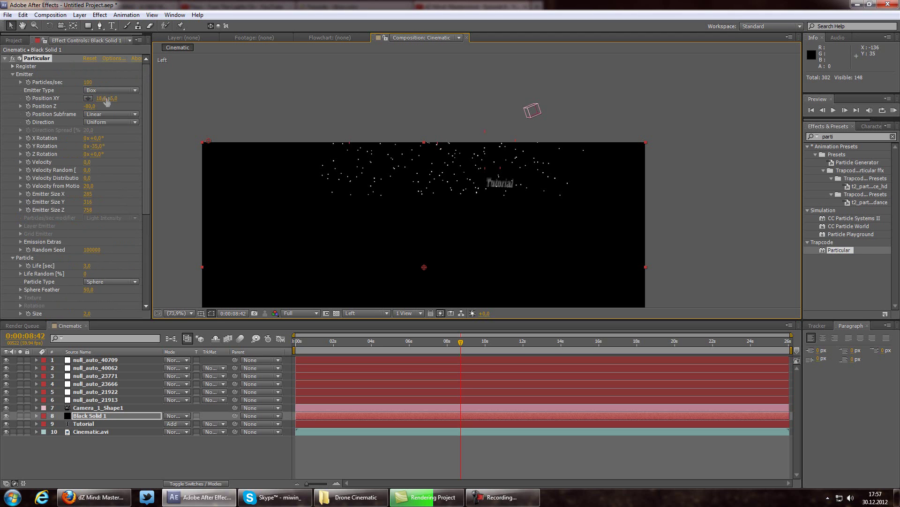
drag(104, 99, 108, 99)
click(23, 15)
click(31, 27)
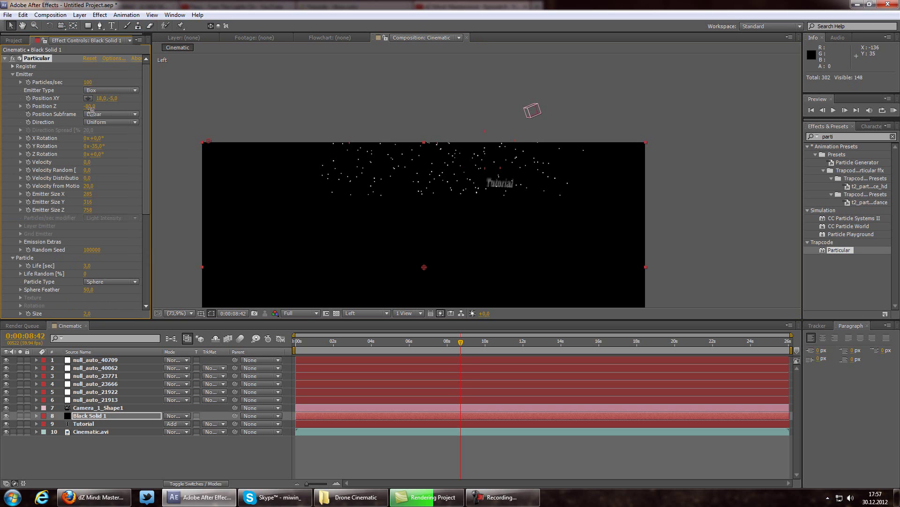
Step: Move the emitter to Position Z -360 and show the composition in the Top view
drag(90, 106, 81, 109)
click(372, 313)
click(366, 375)
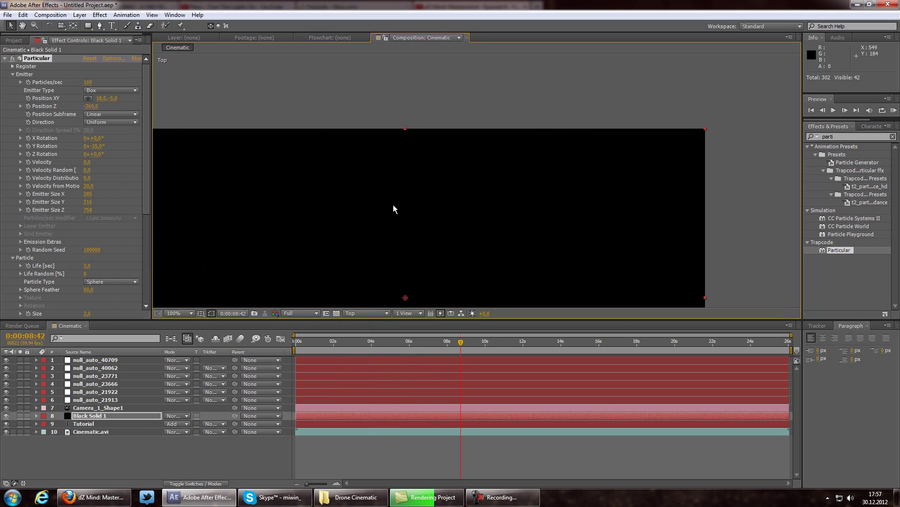
drag(456, 137, 629, 15)
scroll(600, 38, up, 1)
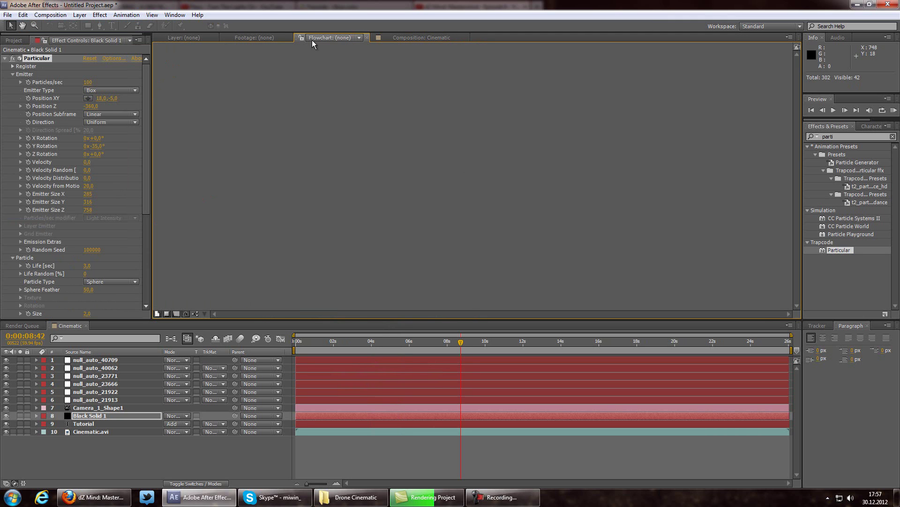
click(414, 37)
drag(463, 232, 465, 202)
Step: In the Top view, move the emitter over the camera's area at Position X 276 and Position Z -460, checking at 0:00:08:56
mouse_move(92, 106)
mouse_down()
mouse_move(104, 105)
mouse_move(89, 102)
mouse_up()
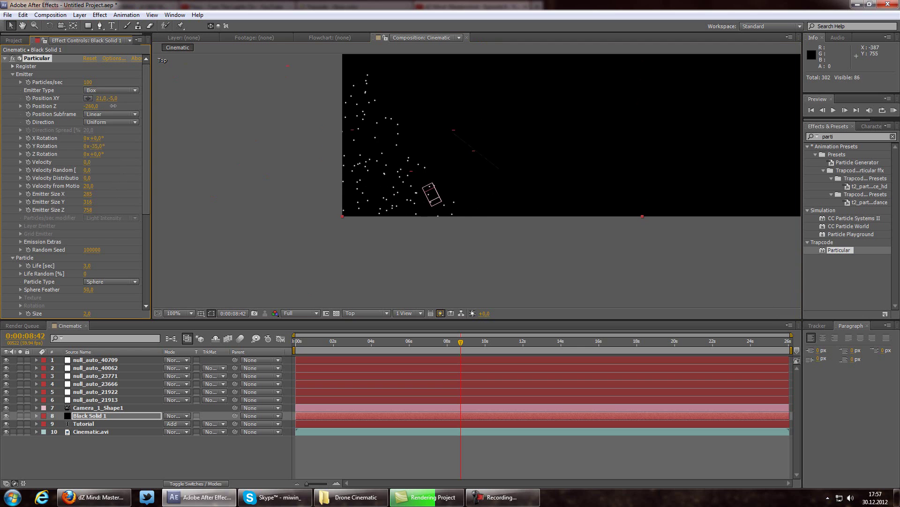
drag(149, 116, 178, 120)
drag(90, 107, 190, 111)
drag(95, 106, 85, 109)
drag(99, 99, 82, 106)
drag(440, 229, 491, 255)
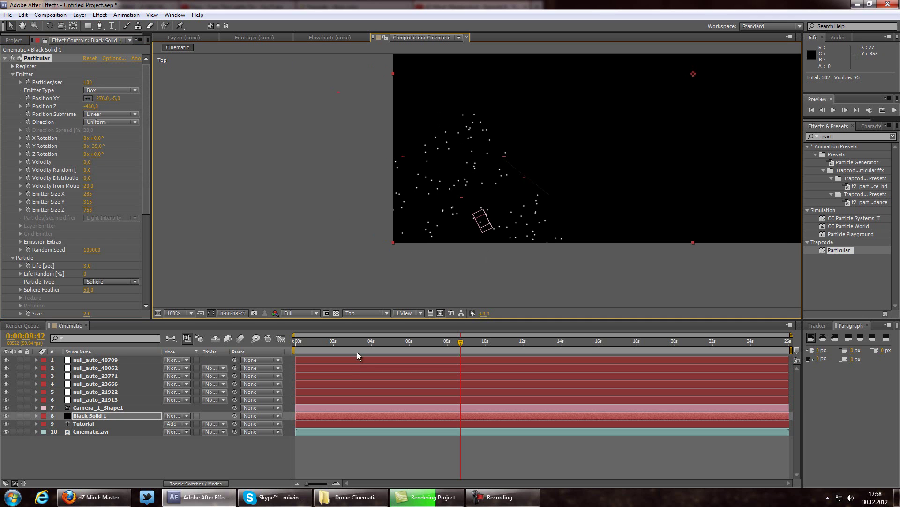
mouse_move(480, 339)
mouse_down()
mouse_move(446, 339)
mouse_move(465, 339)
mouse_up()
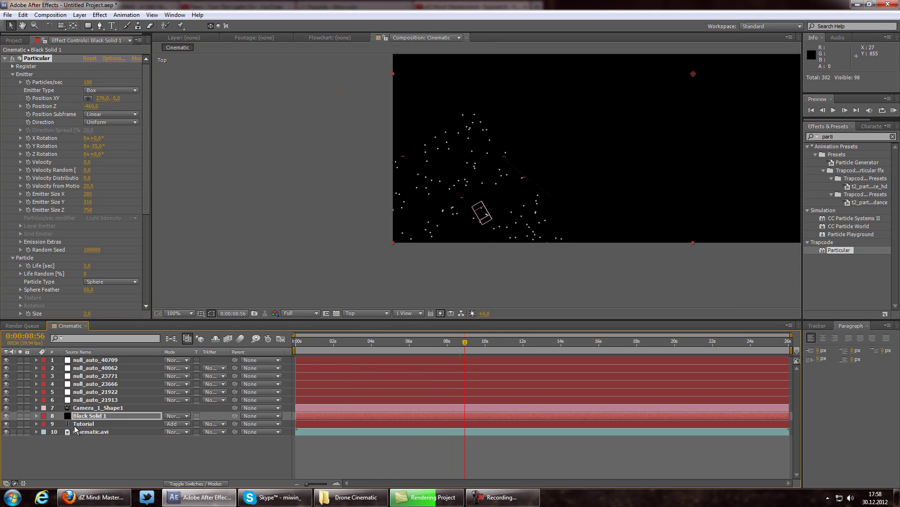
Step: Duplicate the Black Solid 1 layer and move the copy's emitter to Position X -130 and Position Z 120
click(87, 417)
key(ctrl+d)
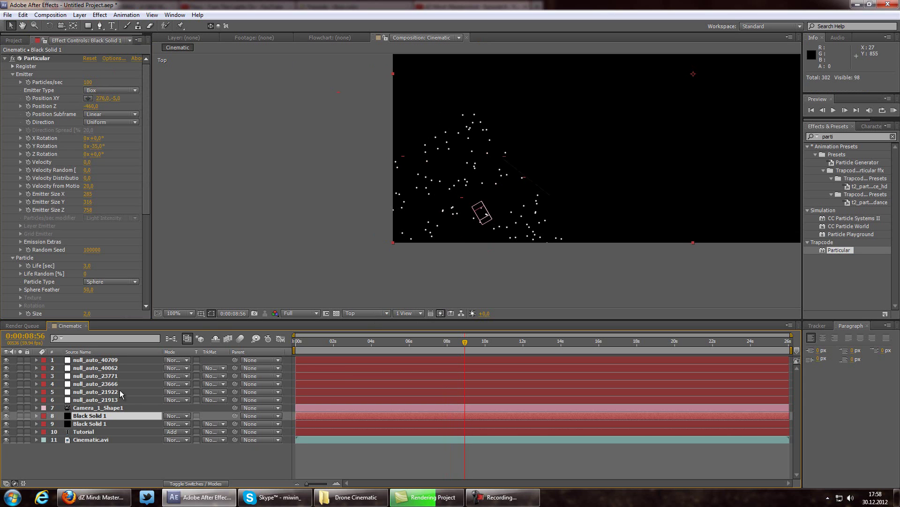
mouse_move(104, 100)
mouse_down()
mouse_move(86, 106)
mouse_move(100, 106)
mouse_up()
scroll(502, 153, down, 2)
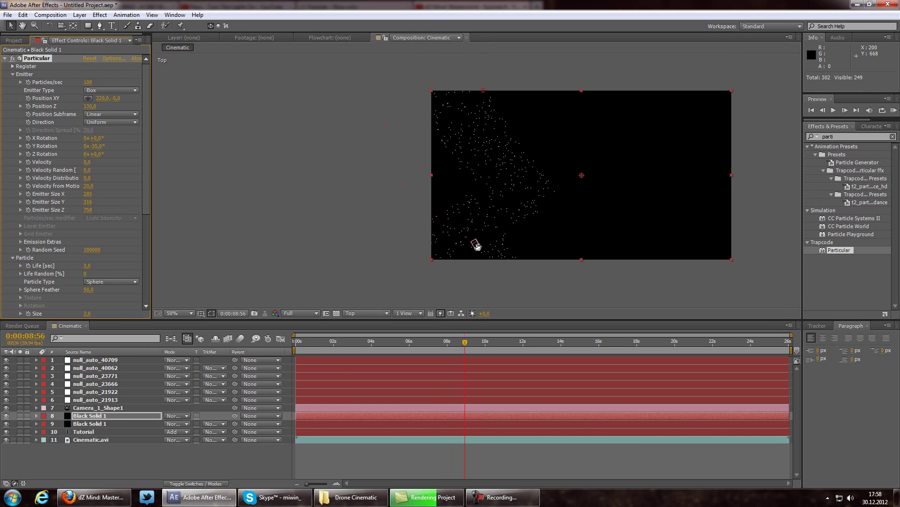
drag(88, 98, 16, 111)
drag(101, 103, 60, 106)
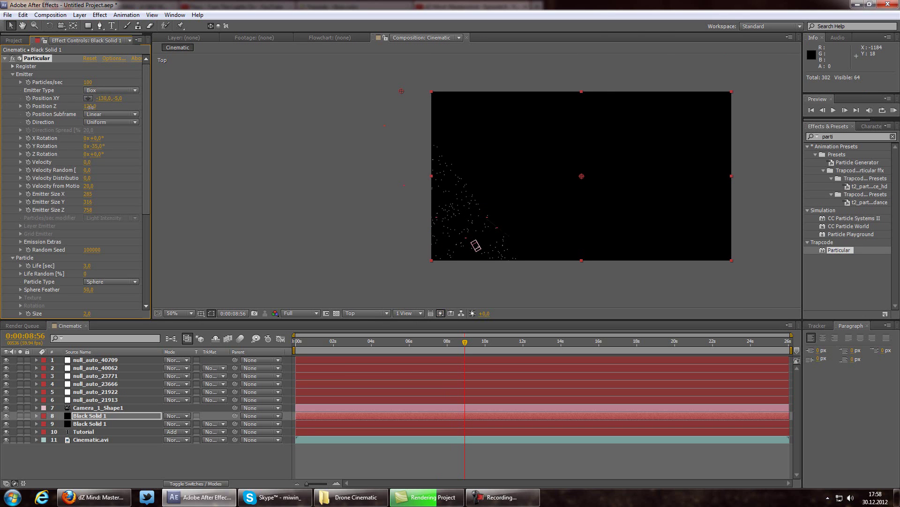
Step: Switch to the Left view and raise the duplicate's emitter to Position Y -127
click(365, 313)
click(357, 362)
scroll(403, 226, up, 2)
drag(404, 226, 303, 244)
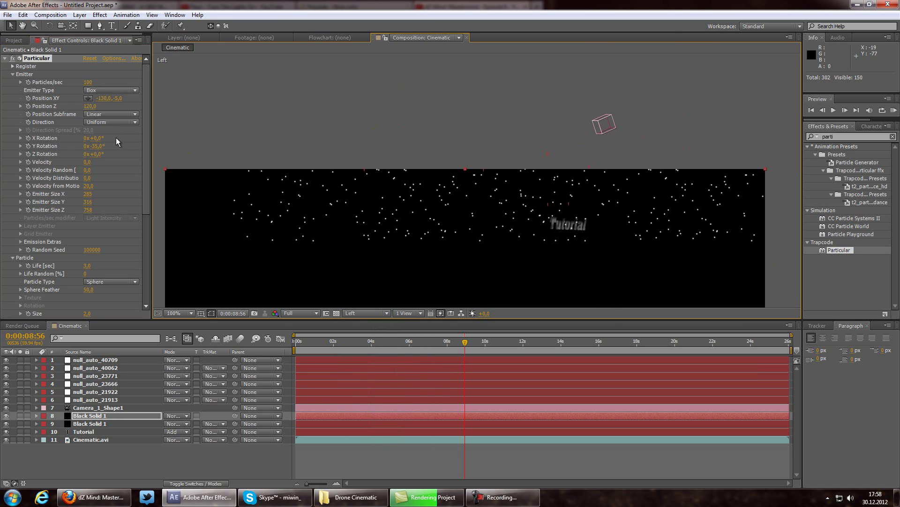
drag(108, 102, 46, 114)
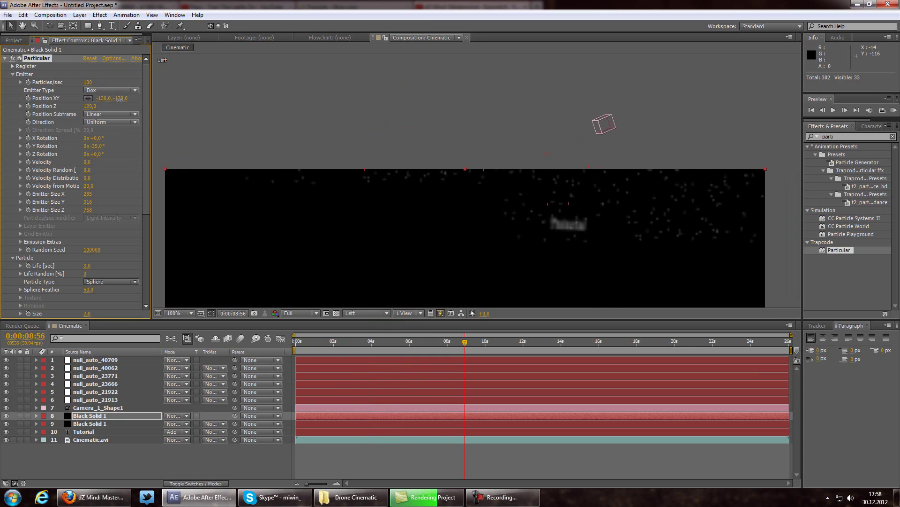
Step: Return to the Active Camera view, fit the composition in the viewer and scrub through the particles up to 0:00:11:57
click(366, 312)
click(375, 323)
click(466, 341)
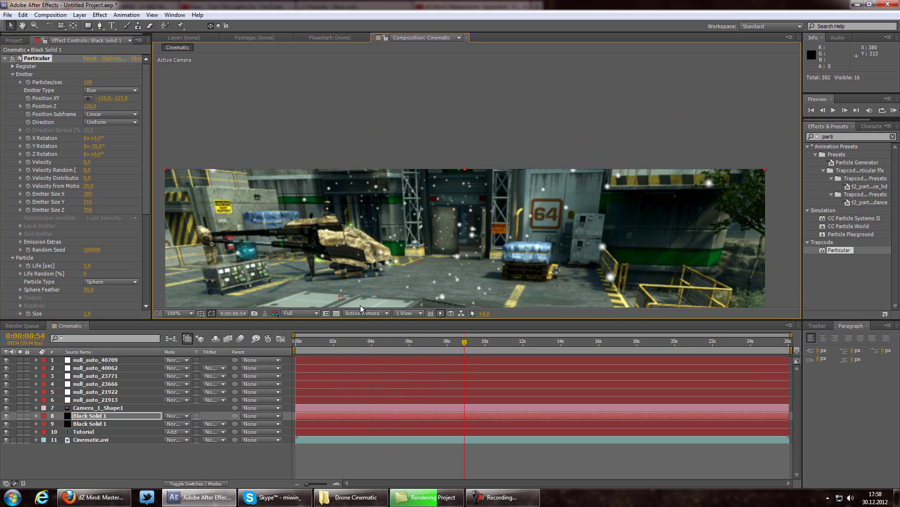
click(179, 312)
click(201, 154)
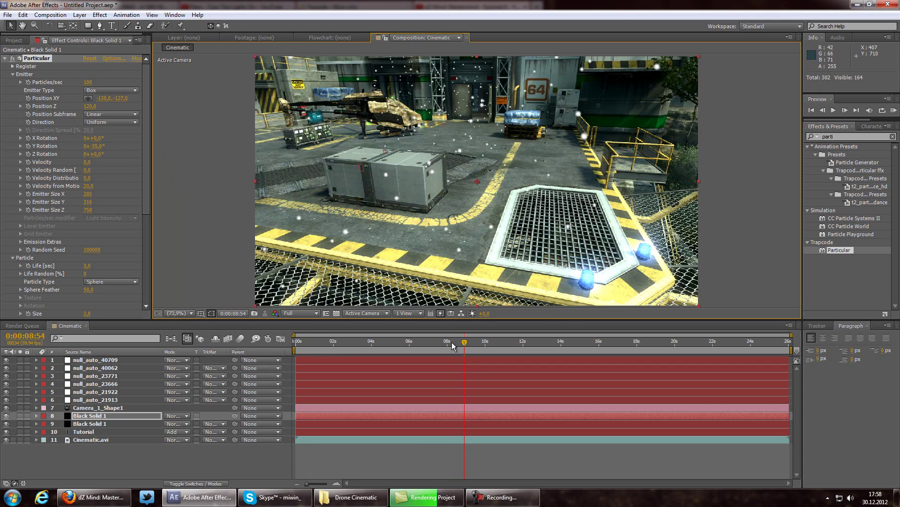
click(325, 344)
drag(328, 344, 475, 346)
drag(470, 346, 522, 347)
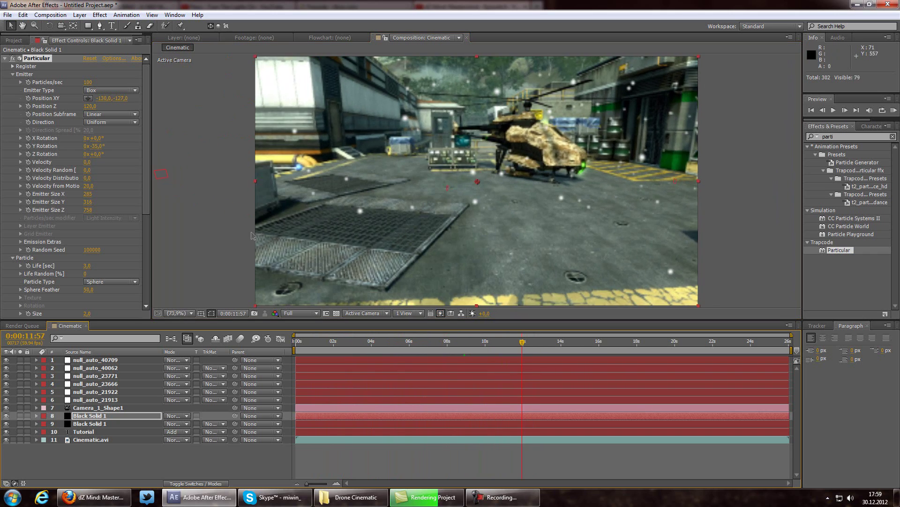
Step: Expand the duplicate's Physics settings and look through the Gravity and World Transform options
scroll(109, 220, down, 6)
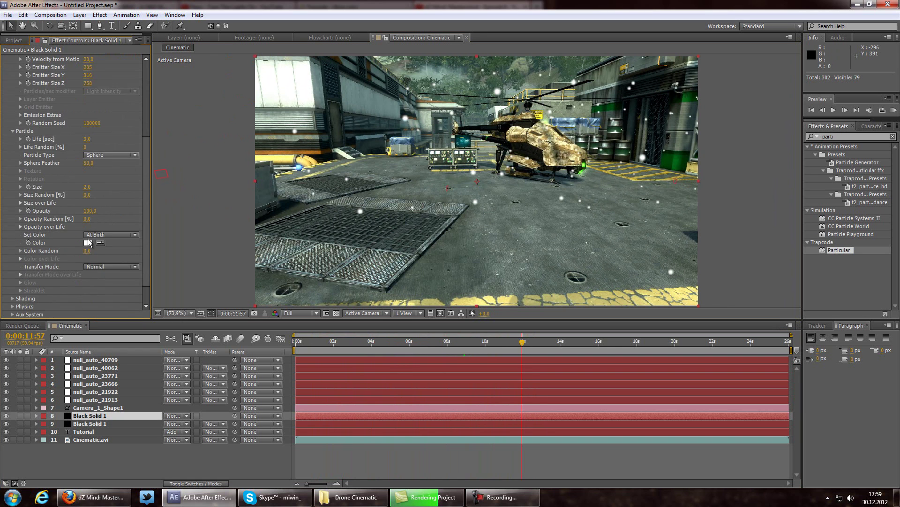
click(13, 281)
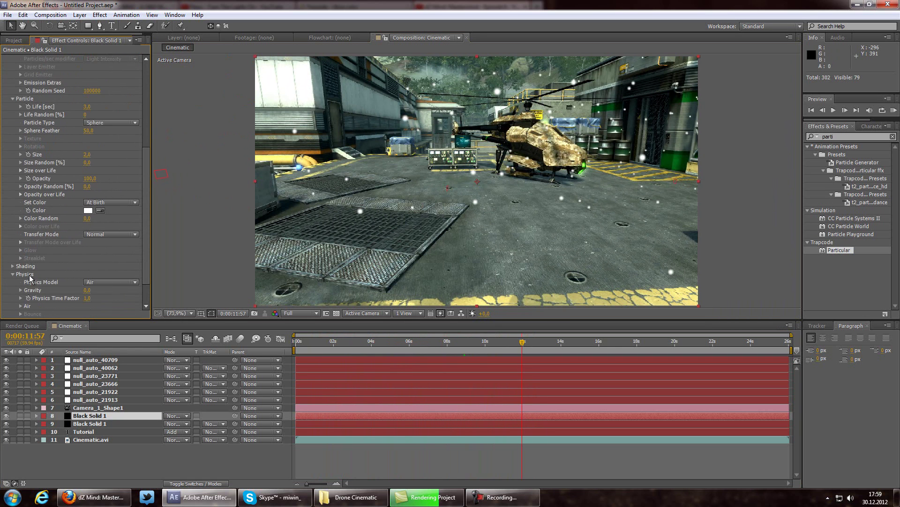
click(87, 258)
click(21, 258)
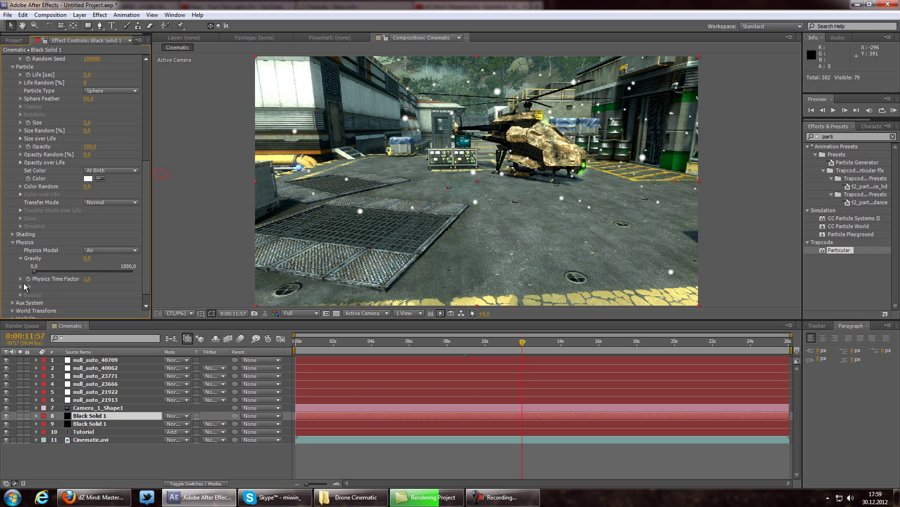
scroll(30, 257, down, 1)
right_click(91, 243)
click(104, 232)
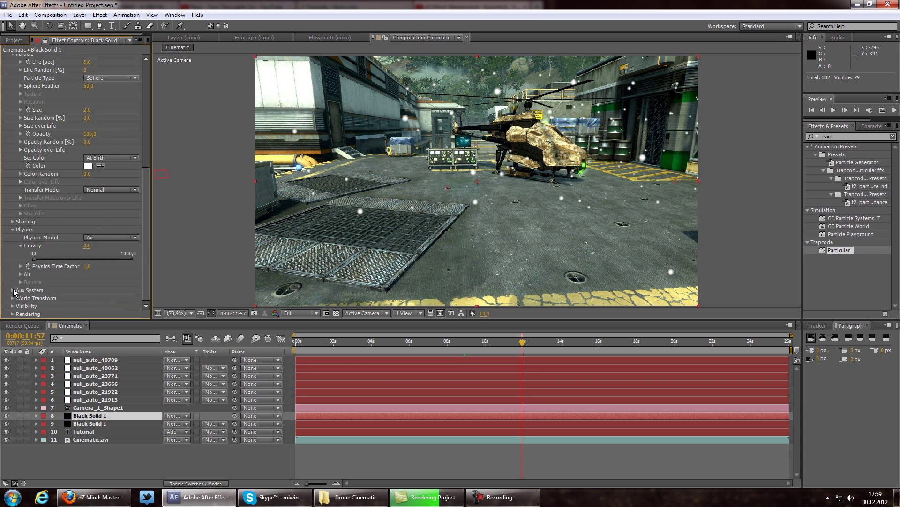
click(12, 298)
click(12, 250)
Step: Try the Bounce physics model on the duplicate's particles and switch back to Air
click(94, 238)
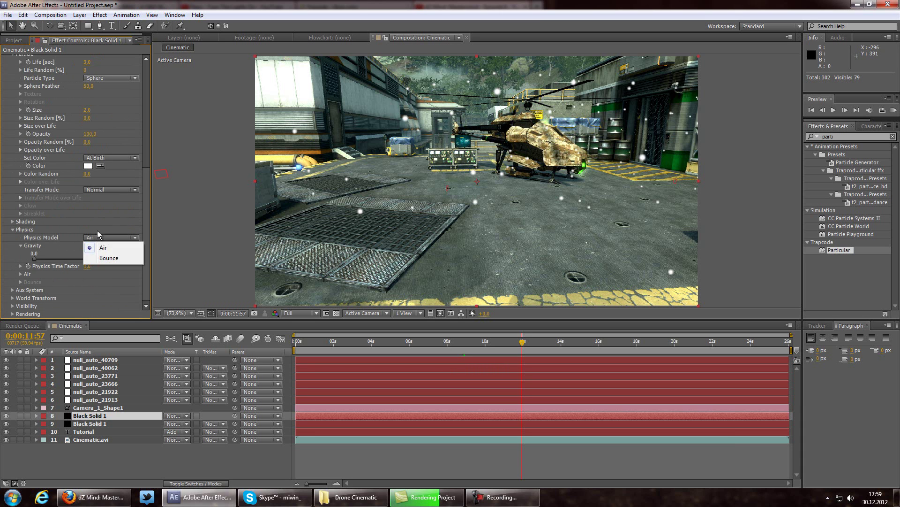
click(103, 258)
click(99, 238)
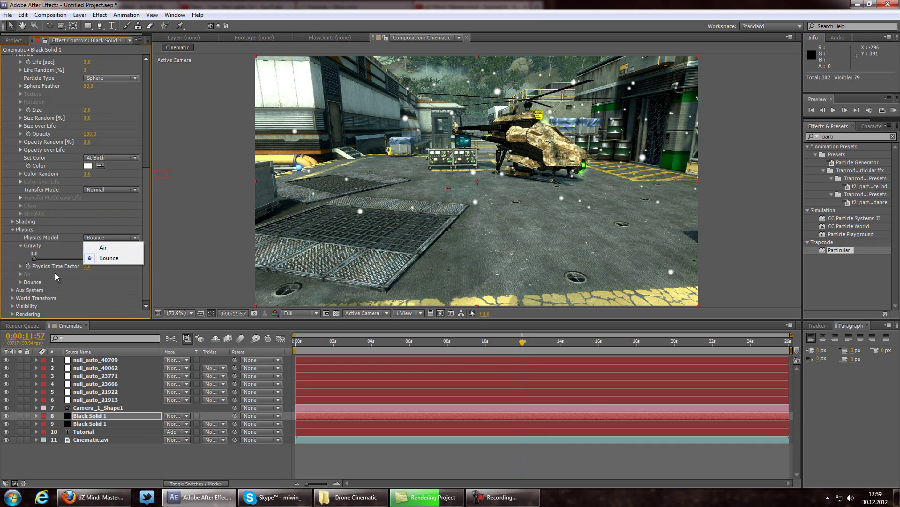
click(100, 248)
Step: Expand the Air physics settings and give the duplicate's particles a negative Wind Z
click(21, 275)
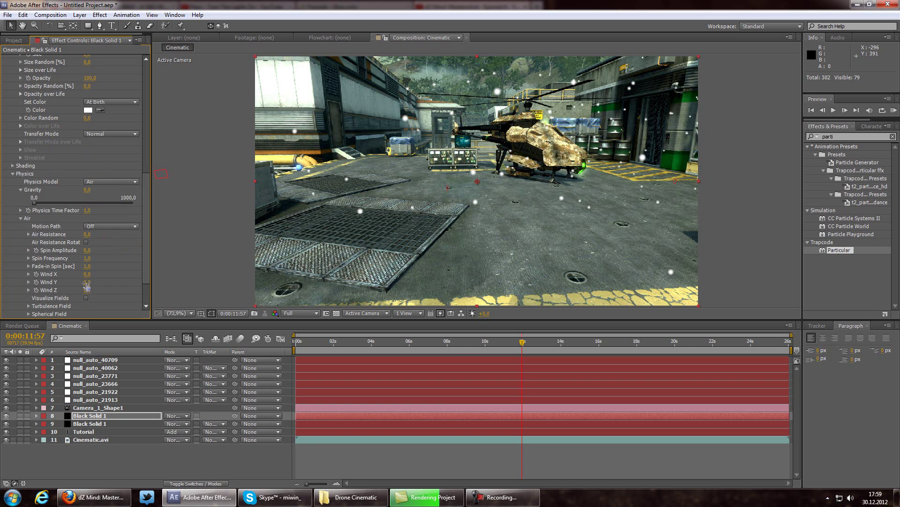
drag(96, 287, 86, 284)
Step: Set the duplicate's emission rate to 290 particles per second and the particle Life to 2.5 seconds
scroll(97, 131, up, 9)
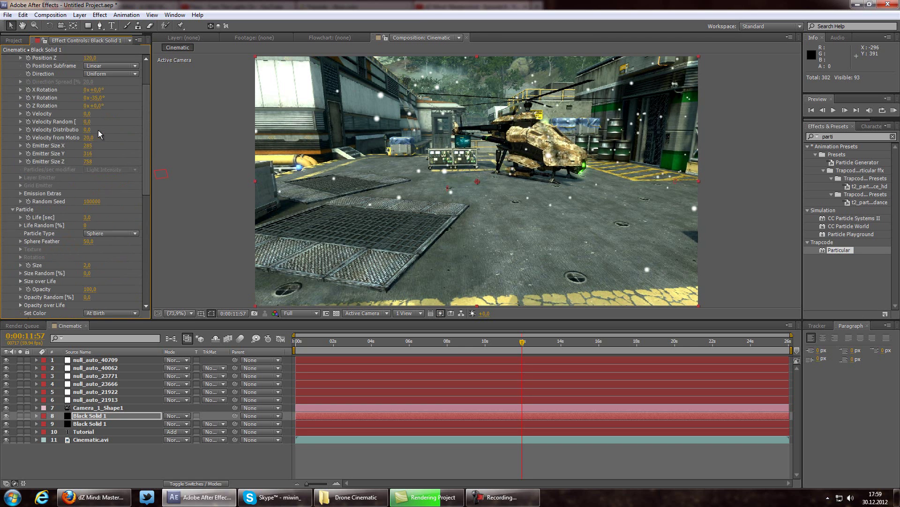
scroll(104, 174, up, 2)
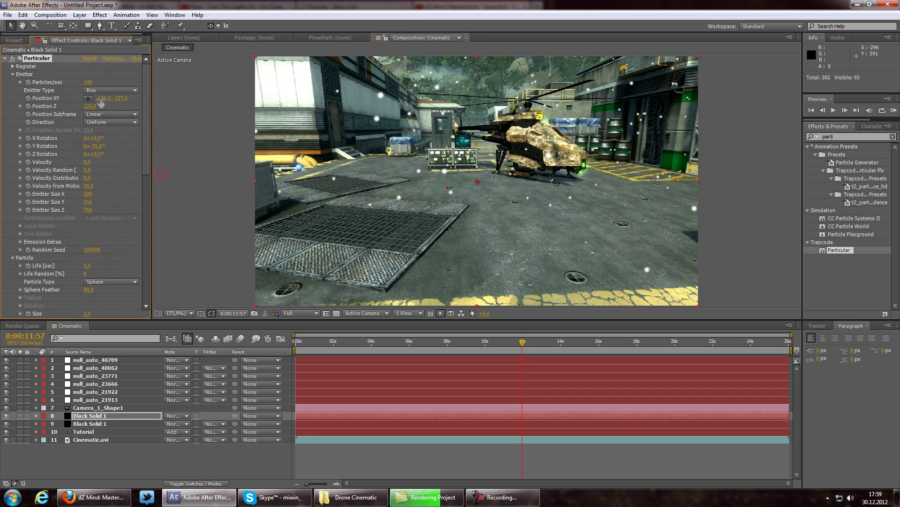
drag(103, 82, 103, 89)
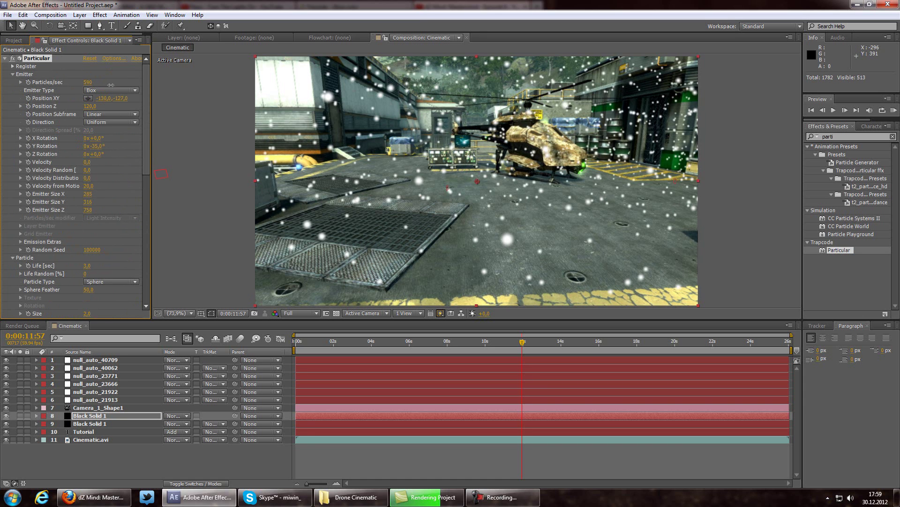
click(87, 266)
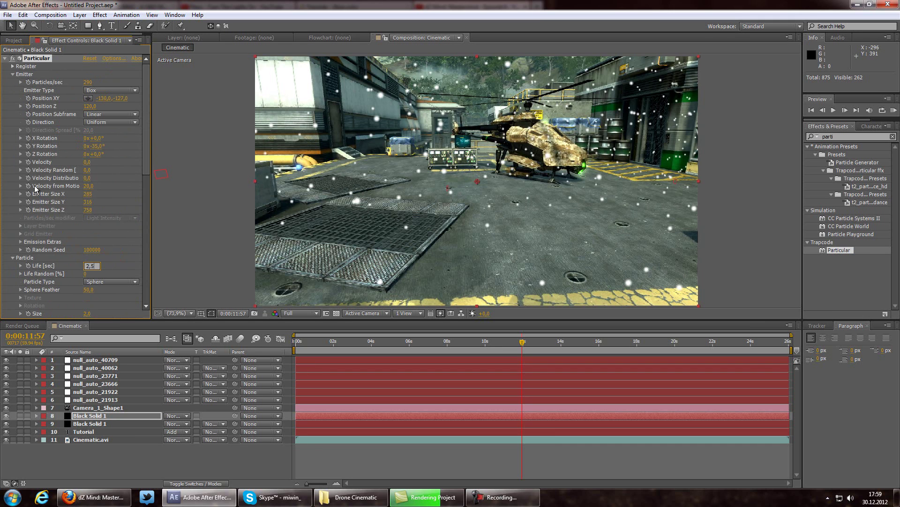
key(Return)
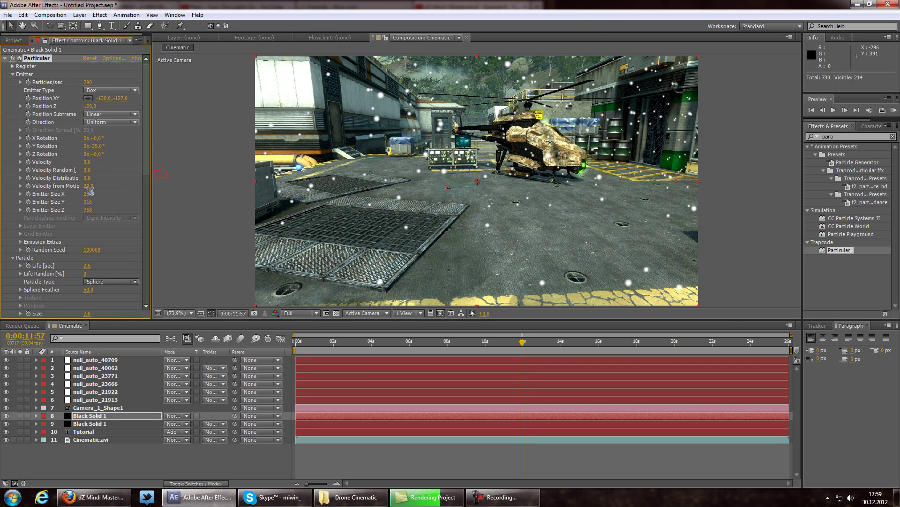
Step: Set the emitter's Velocity to 20, Velocity Random to 50 and Velocity Distribution to 0
click(87, 162)
text(20)
click(88, 170)
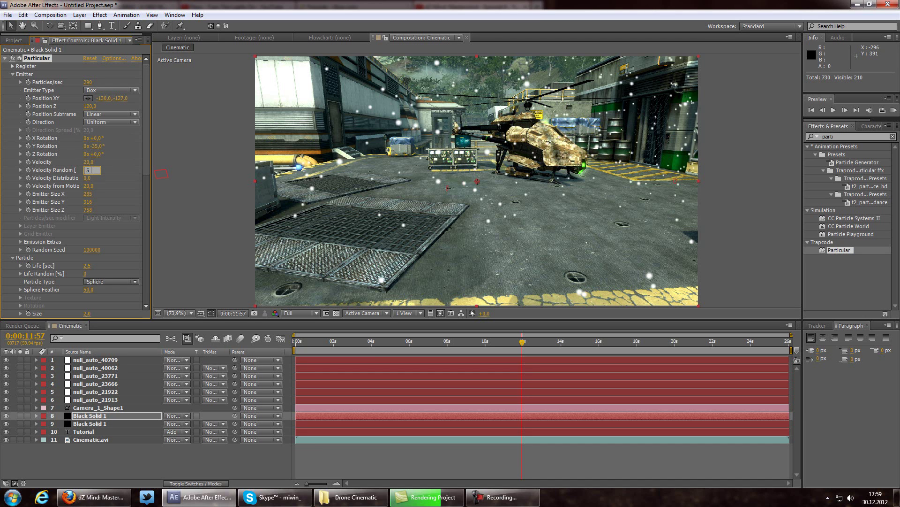
click(87, 178)
text(0)
key(Return)
Step: Set the duplicate's particle Size Random to 50 percent
scroll(132, 216, down, 5)
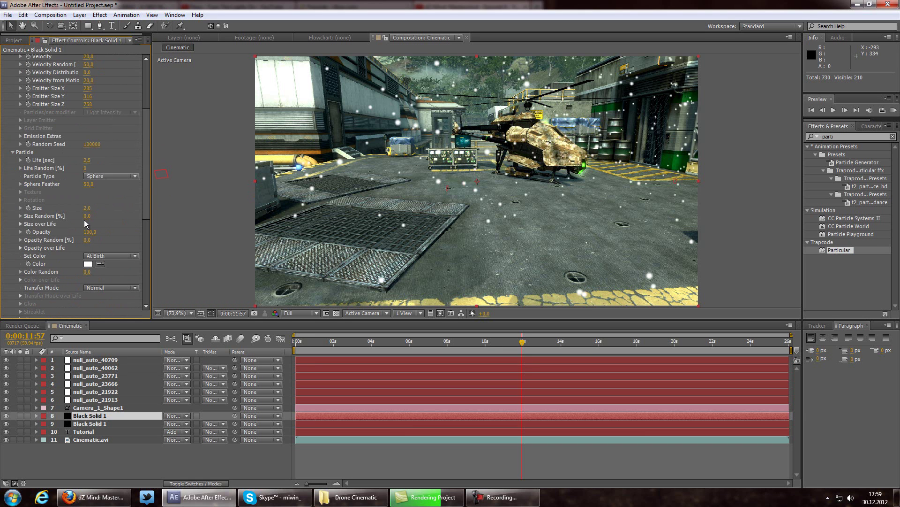
text(50)
key(Return)
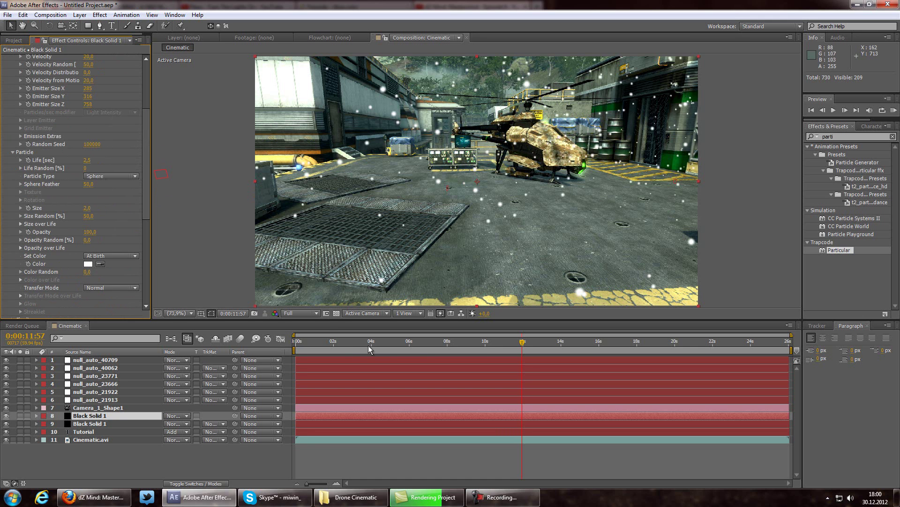
Step: Set the work area to start at 0:00:02:30 and play a RAM preview of the particles
drag(522, 342, 497, 341)
key(KP_0)
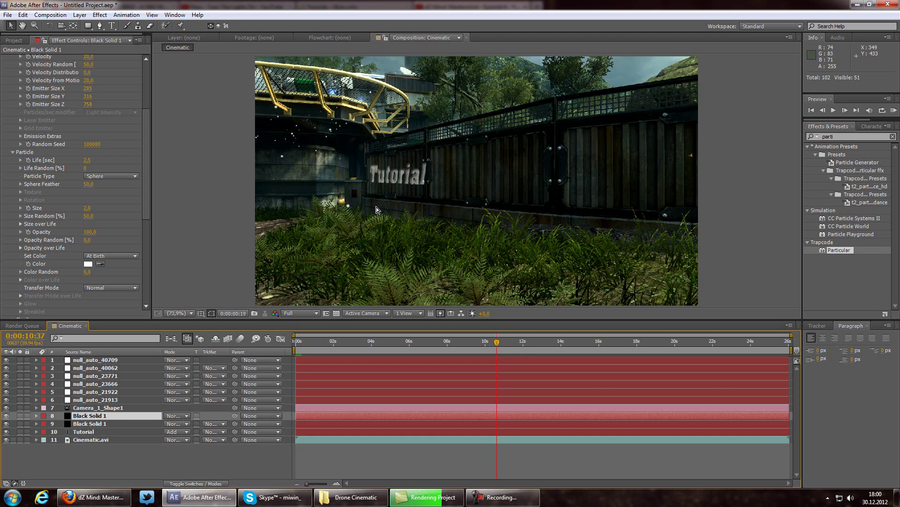
click(308, 347)
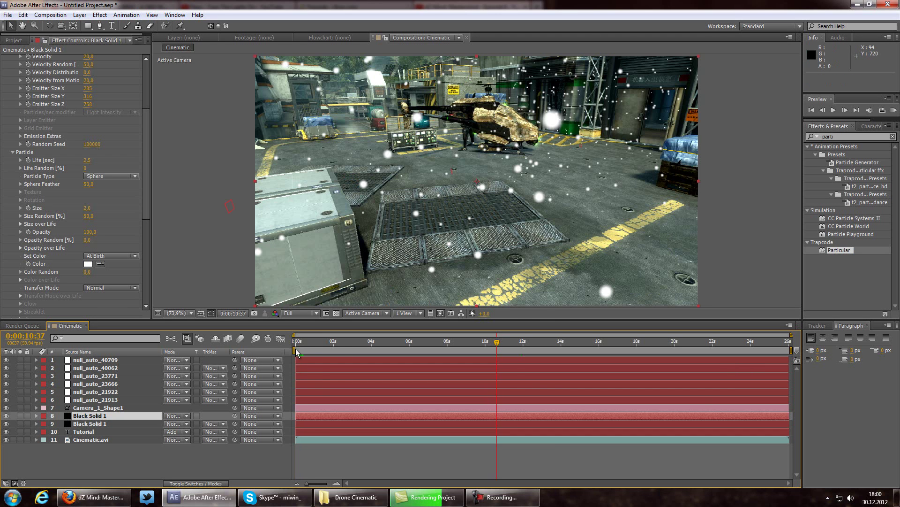
drag(295, 348, 342, 350)
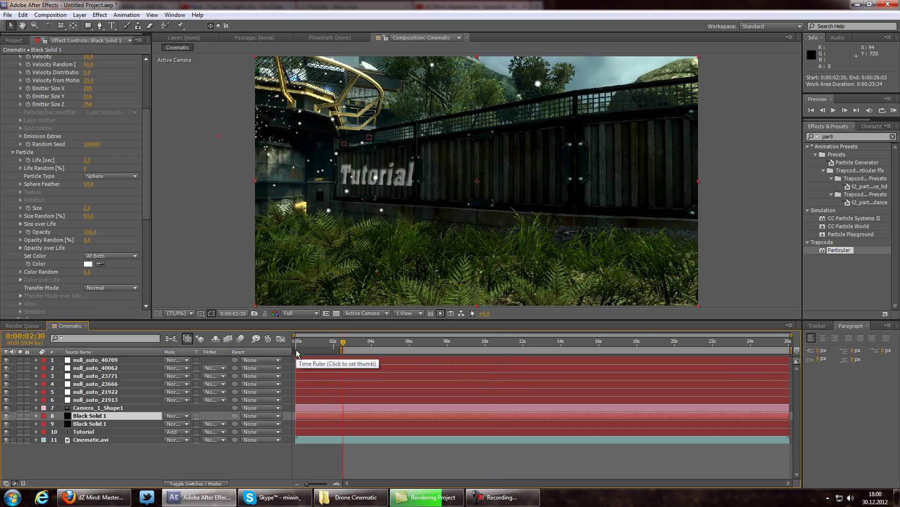
key(KP_0)
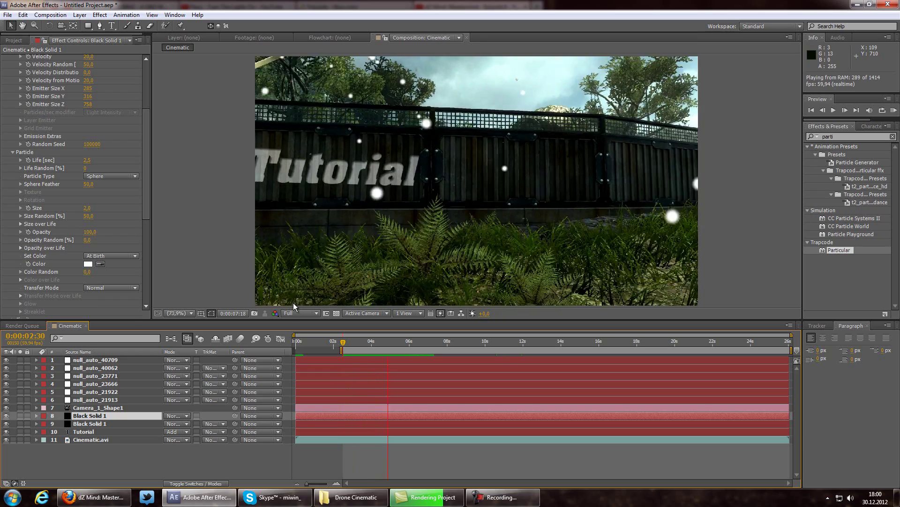
Step: Stop the preview, go to 0:00:03:26 and set the Physics Gravity of the duplicate's particles to 2
click(361, 344)
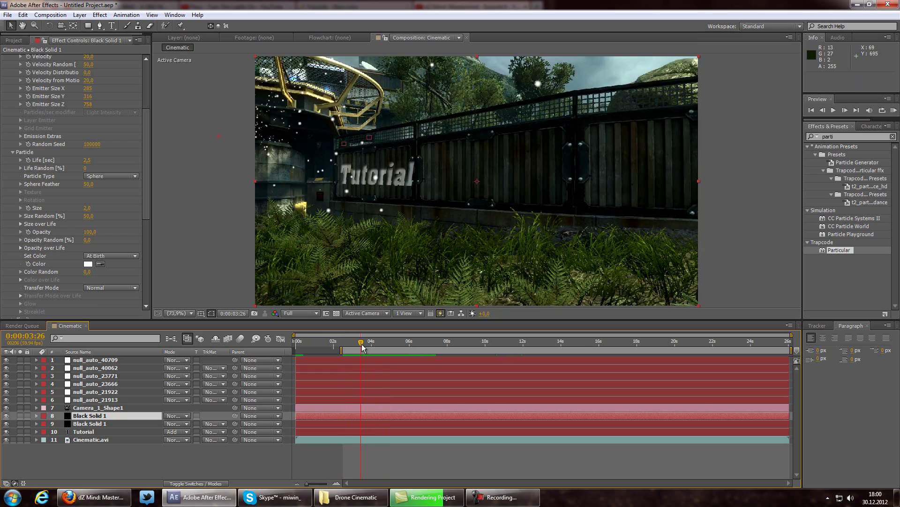
scroll(50, 268, down, 7)
scroll(87, 248, down, 1)
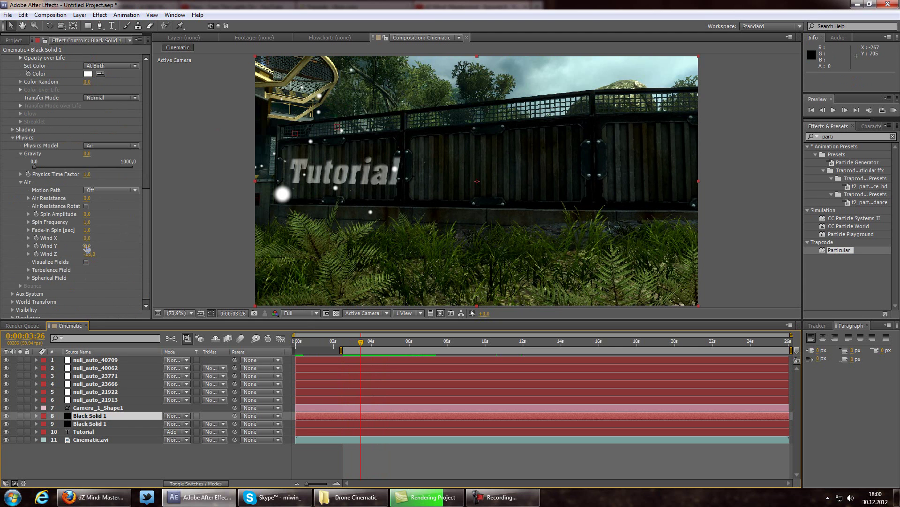
click(87, 154)
text(2)
key(Return)
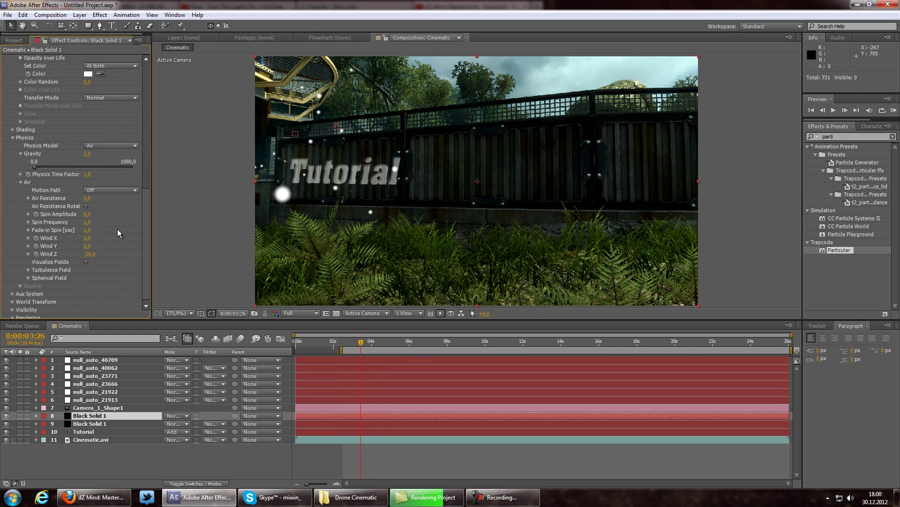
Step: Review the particles' drift between 0:00:04:00 and 0:00:04:49, with the emitter settings in view
drag(369, 341, 383, 347)
scroll(121, 217, up, 10)
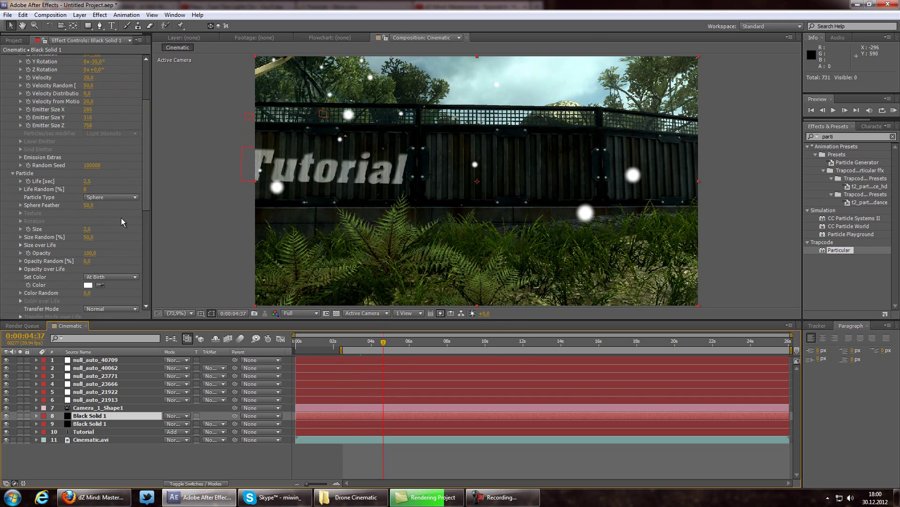
click(89, 178)
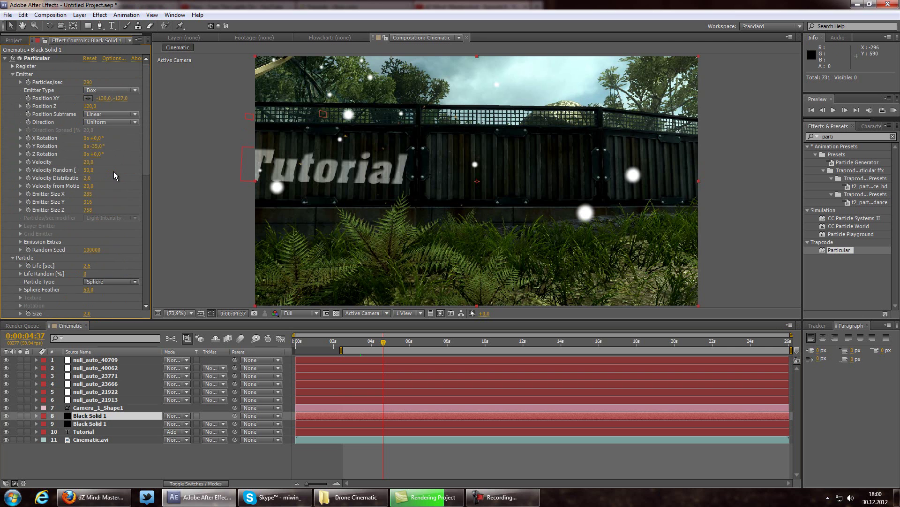
click(371, 346)
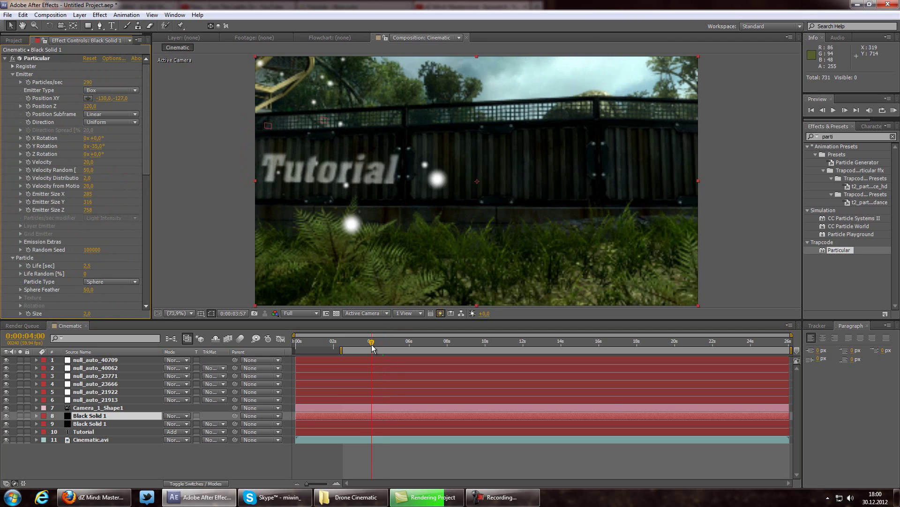
key(space)
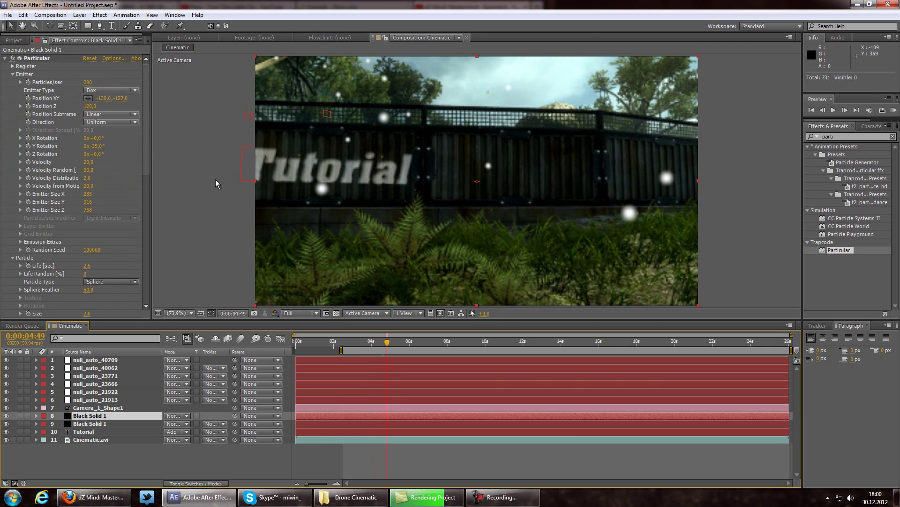
click(114, 146)
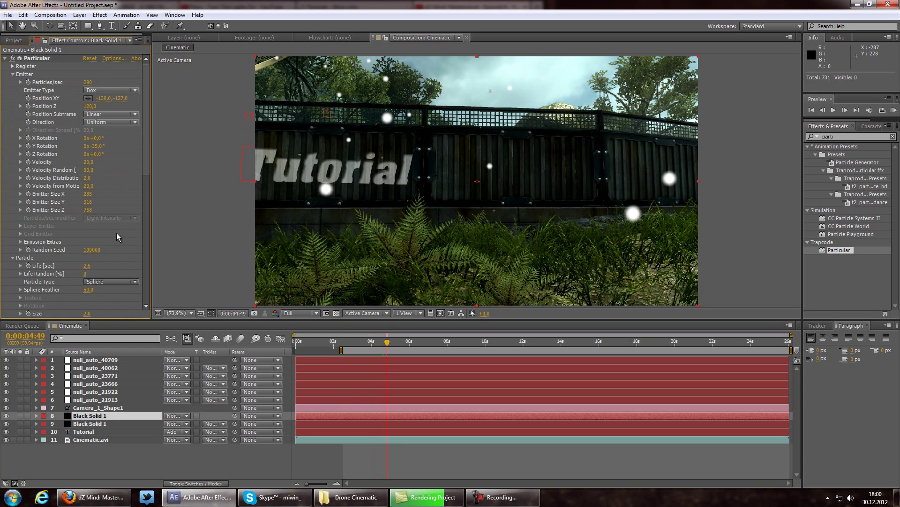
Step: Try a Physics Gravity of about 400 on the duplicate's particles and check their motion between 0:00:03:53 and 0:00:04:45
scroll(106, 248, down, 3)
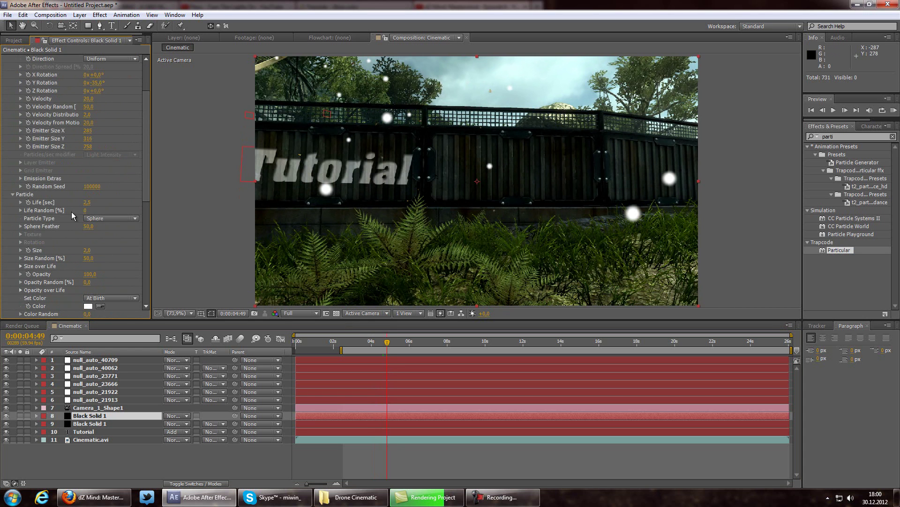
scroll(64, 230, down, 2)
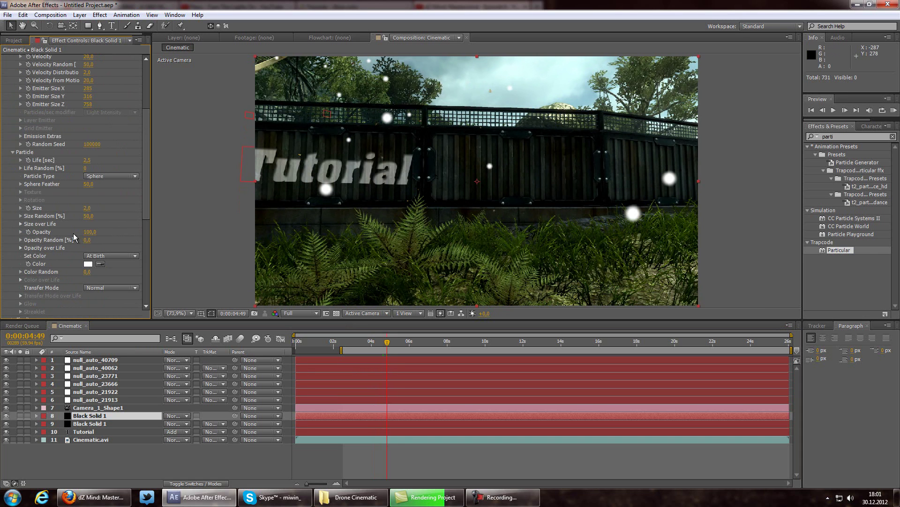
scroll(71, 237, down, 4)
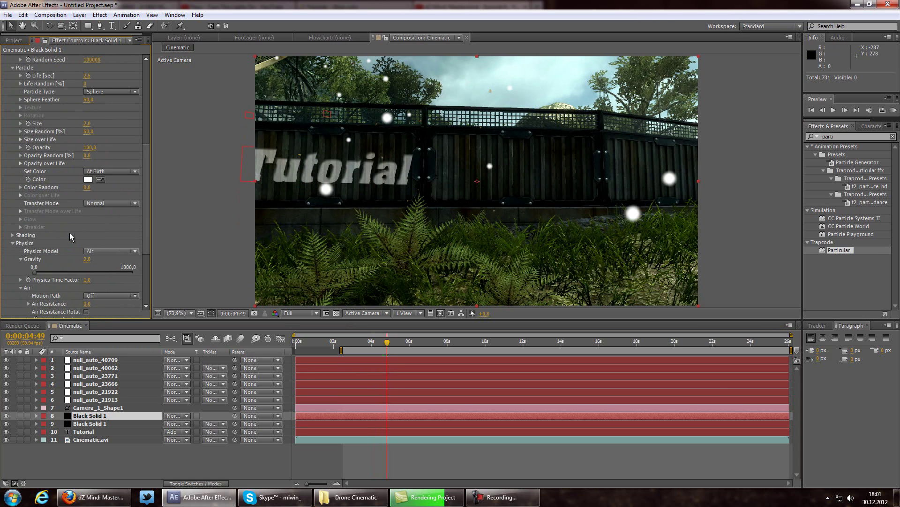
scroll(70, 237, down, 4)
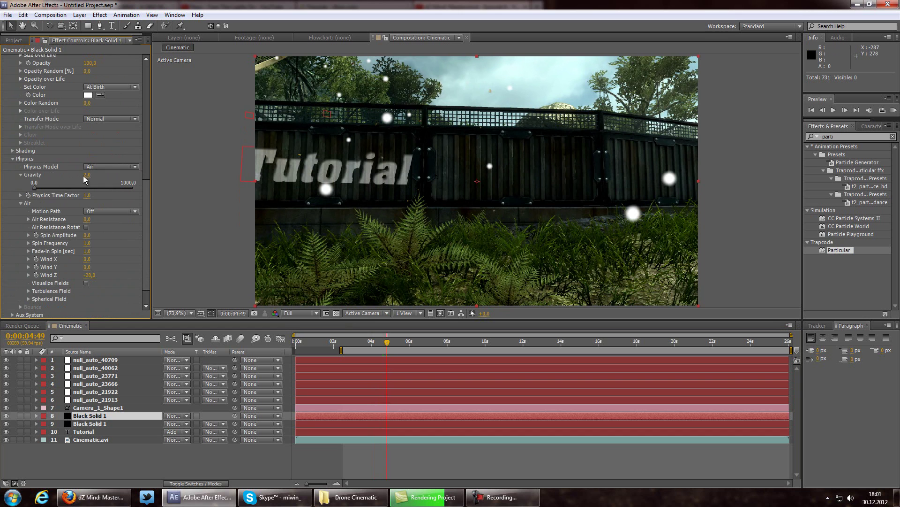
drag(38, 188, 74, 188)
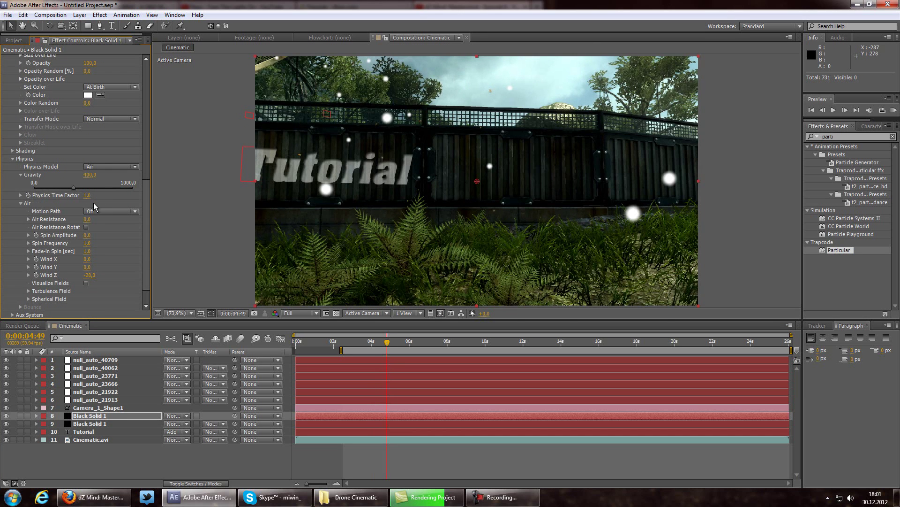
click(376, 342)
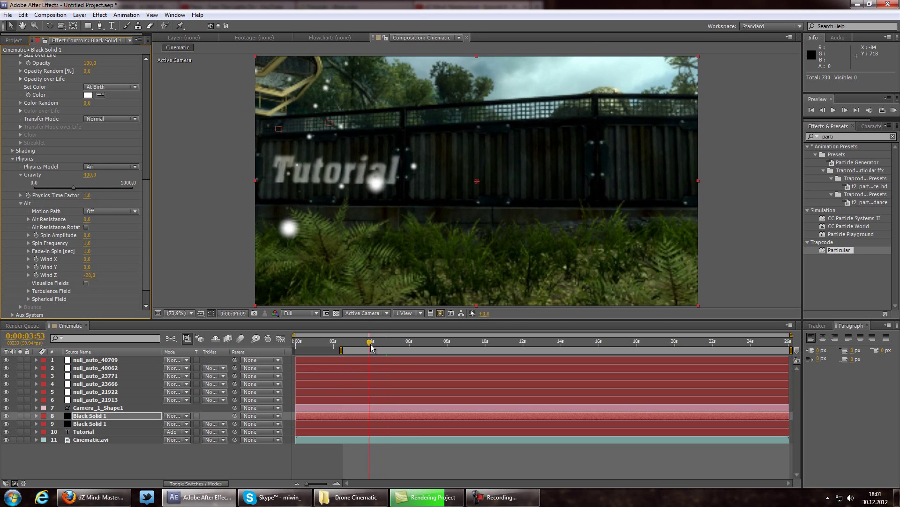
drag(376, 347, 386, 347)
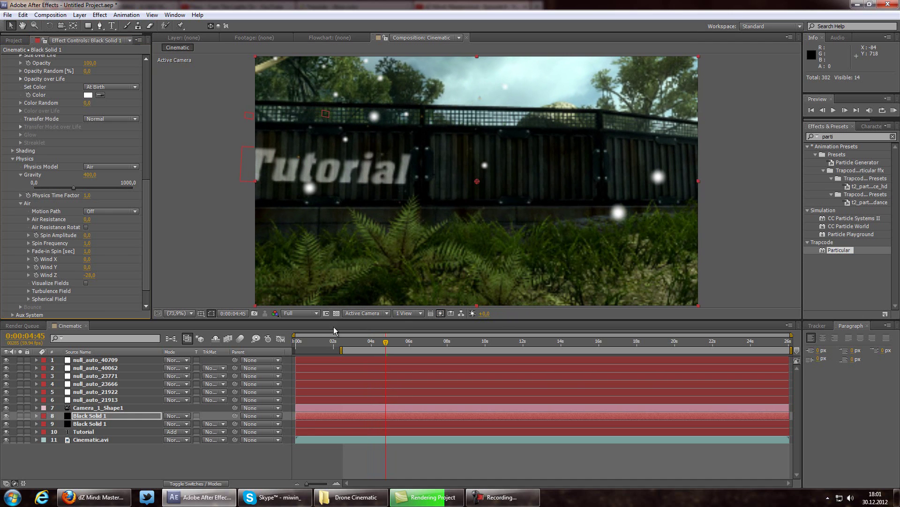
Step: Set the Physics Gravity of the duplicate's particles back to 2
click(88, 175)
text(2)
key(Return)
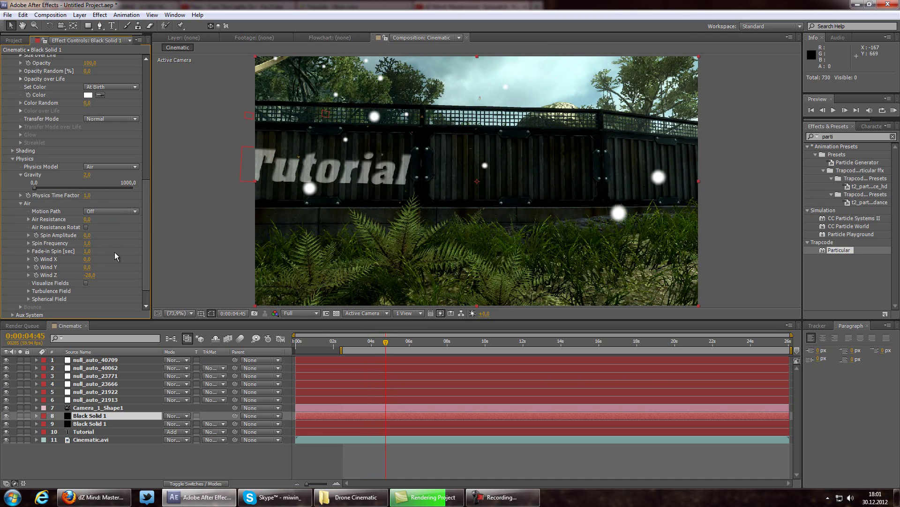
Step: Set Wind Z and Gravity to 0 in the Physics settings of the duplicate's particles
scroll(101, 220, down, 2)
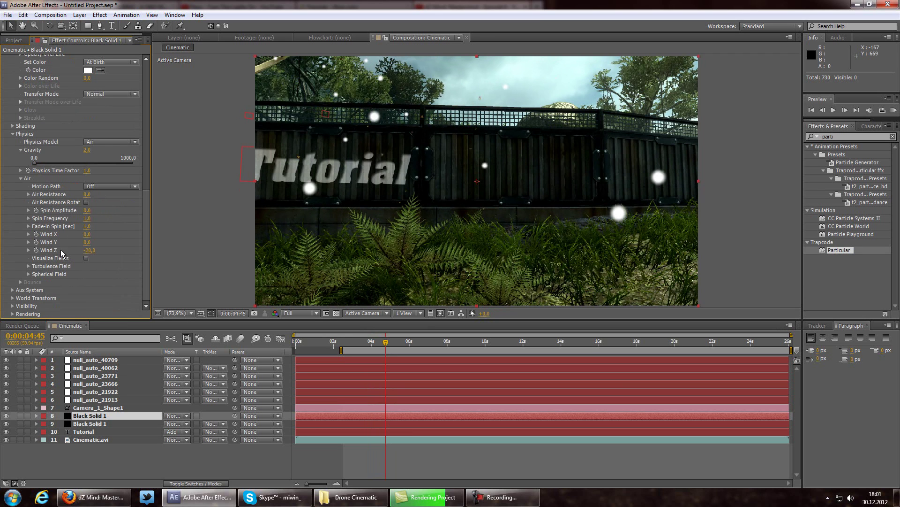
text(0)
key(Return)
drag(87, 149, 77, 150)
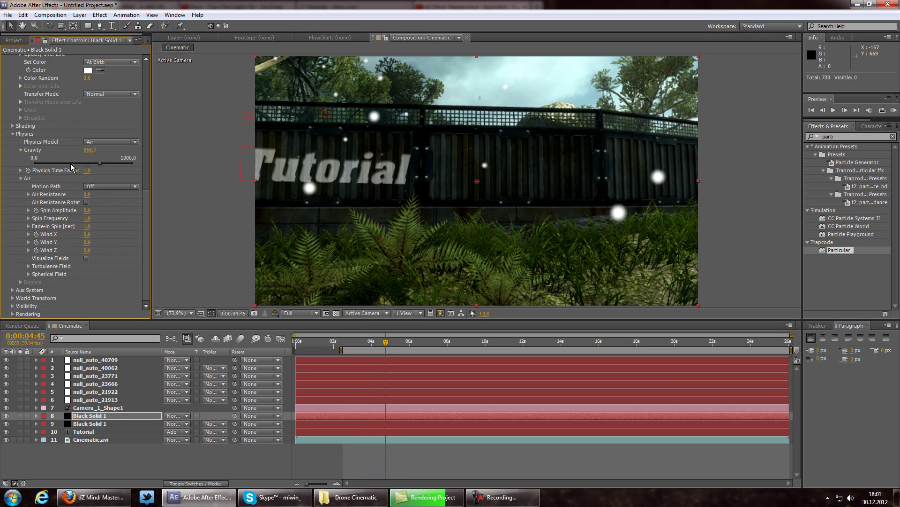
Step: Set the emitter's Velocity to 20 and its Velocity Random to 100
scroll(117, 249, up, 10)
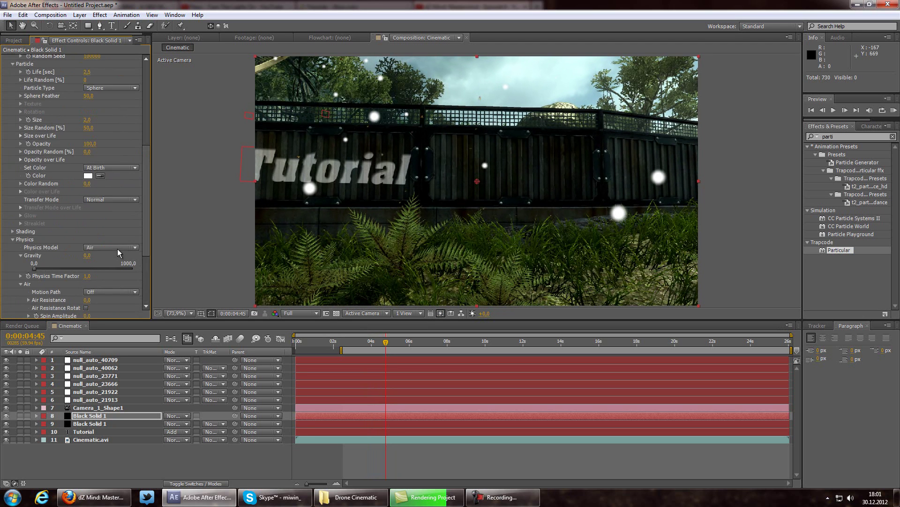
scroll(117, 249, up, 4)
mouse_move(88, 162)
mouse_down()
mouse_move(132, 161)
mouse_move(89, 175)
mouse_move(101, 173)
mouse_up()
click(89, 162)
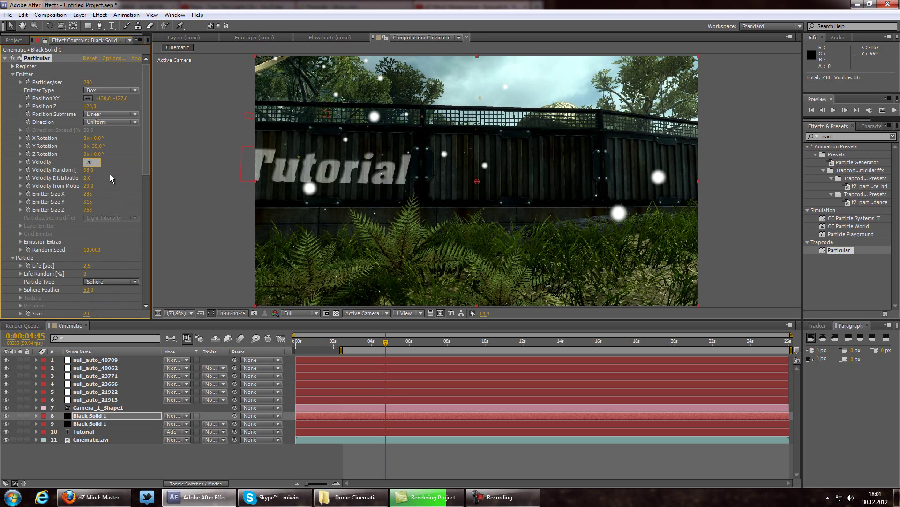
key(Return)
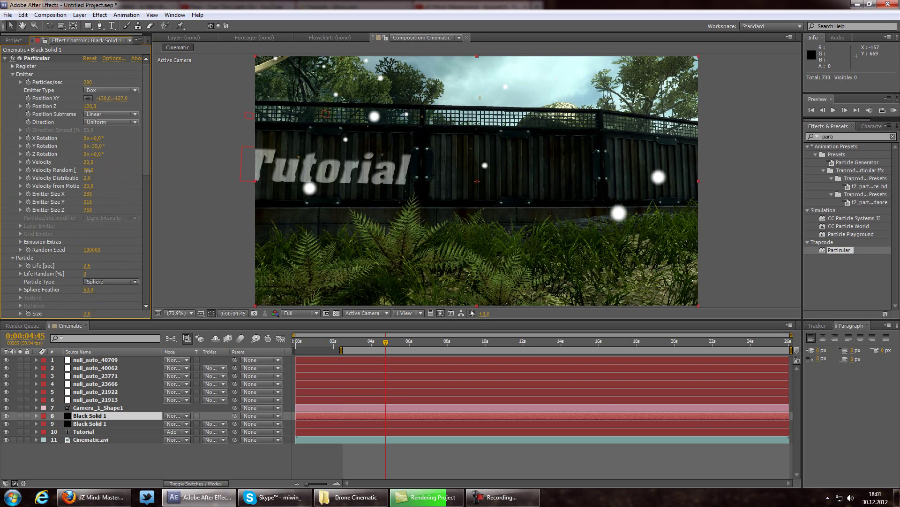
Step: Try Directional as the emitter Direction and check the particles at 0:00:05:18
click(104, 123)
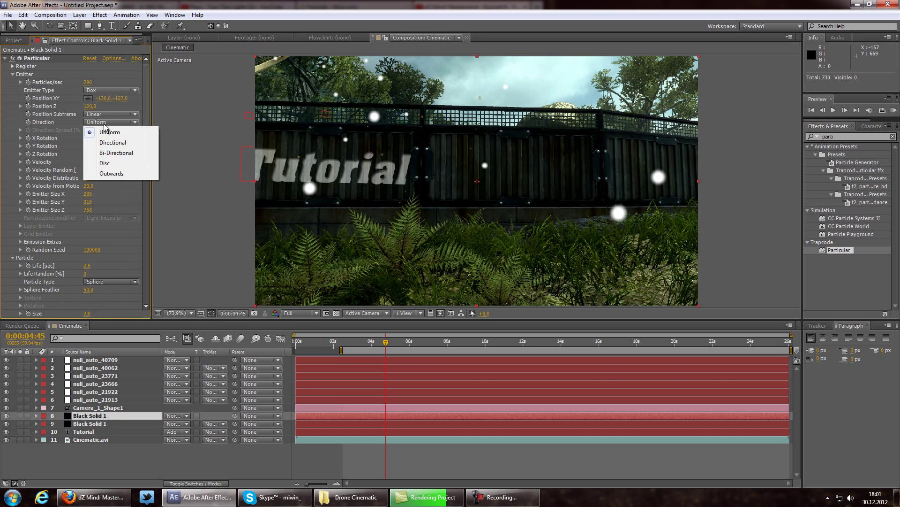
click(131, 146)
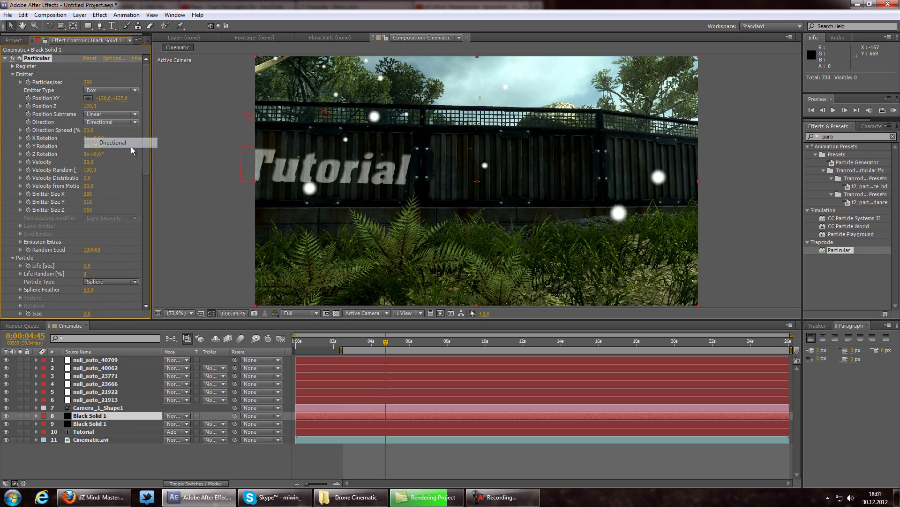
click(126, 122)
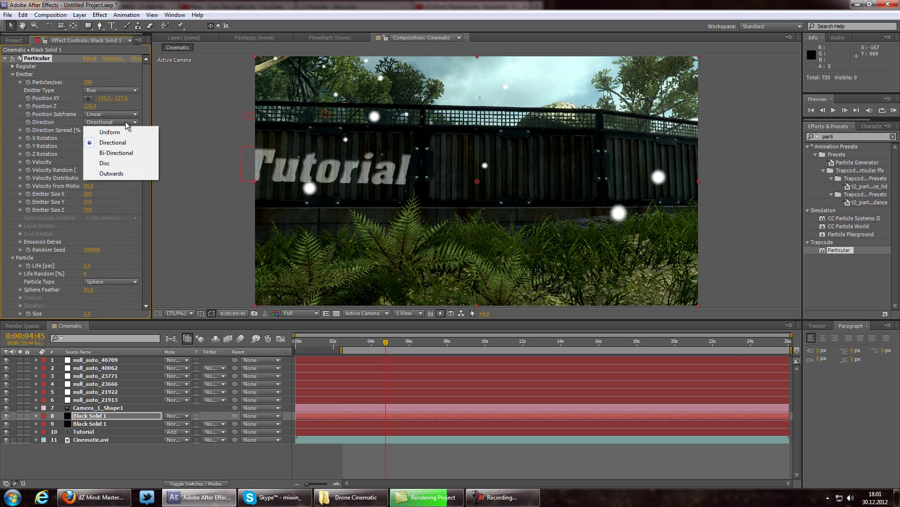
click(119, 199)
drag(386, 348, 396, 348)
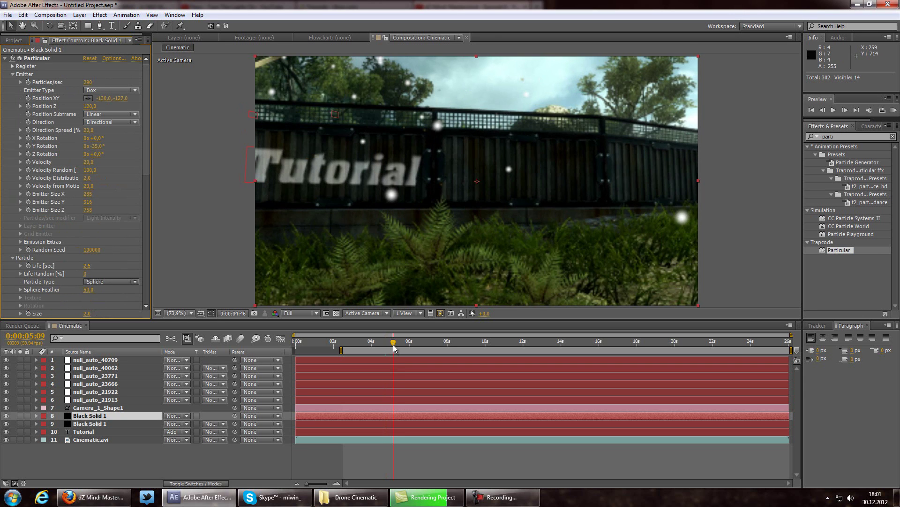
Step: Try Bi-Directional as the emitter Direction and check the particles at 0:00:05:10
click(114, 122)
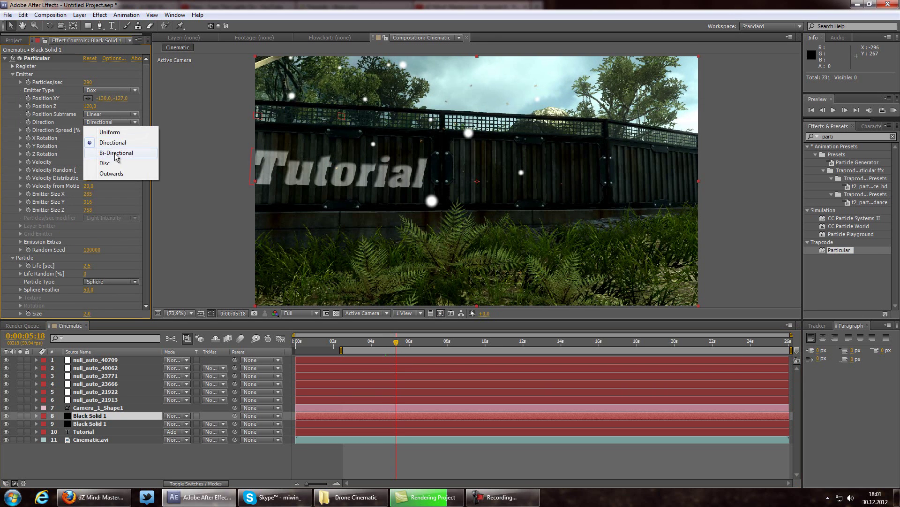
click(114, 123)
click(117, 115)
click(107, 199)
click(113, 122)
click(113, 150)
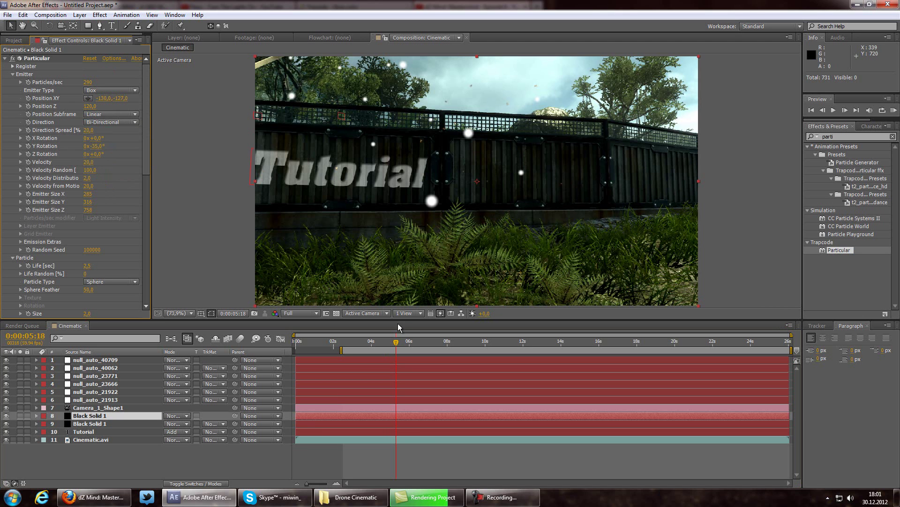
mouse_move(396, 342)
mouse_down()
mouse_move(383, 342)
mouse_move(393, 343)
mouse_up()
Step: Try Disc as the emitter Direction and reopen the Direction choices
click(111, 122)
click(107, 164)
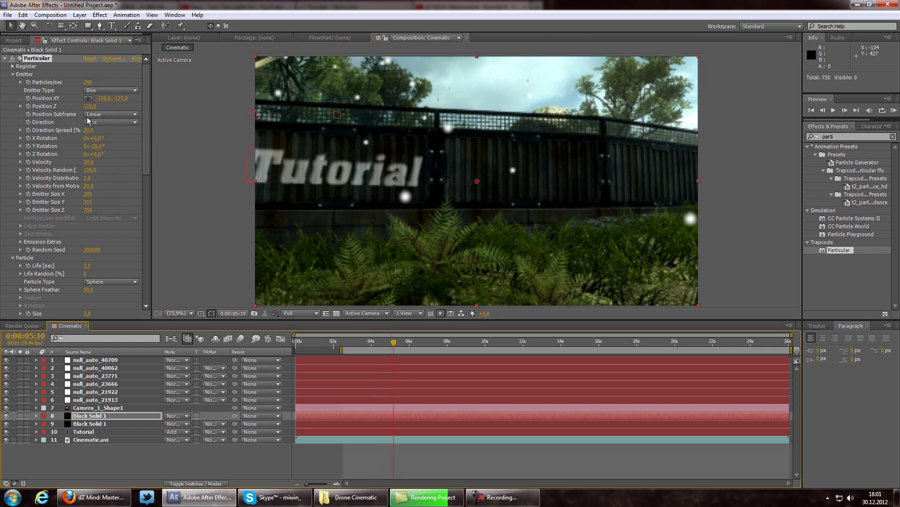
click(100, 121)
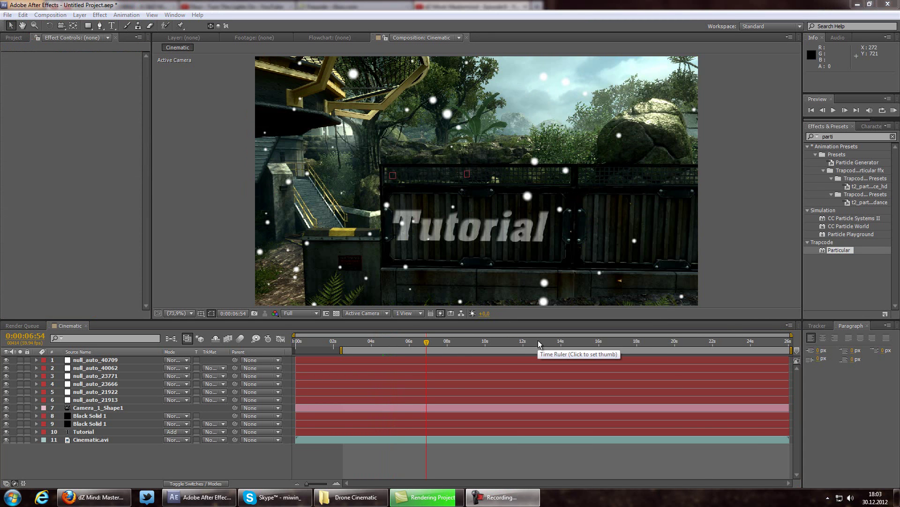
Step: Go to 0:00:08:53 and set Emitter Size X to 960 for the Particular effect on the upper Black Solid 1 layer
drag(426, 342, 417, 341)
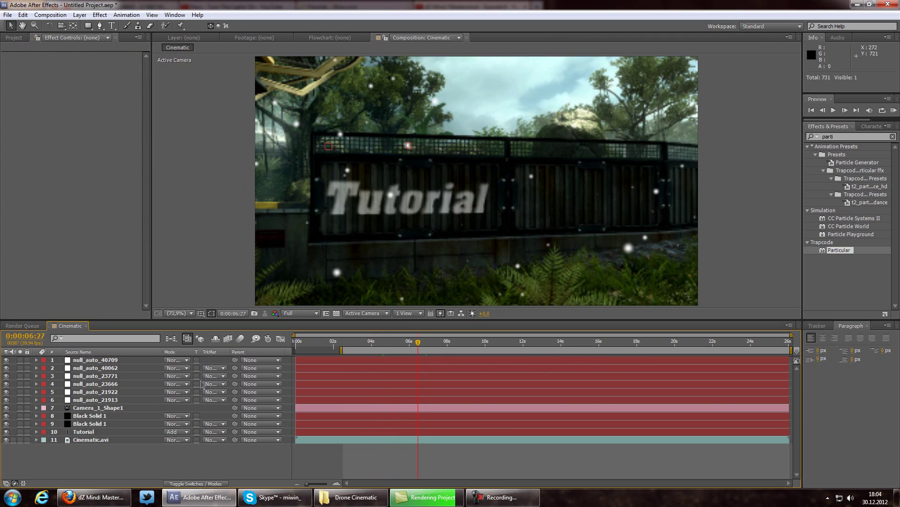
click(85, 424)
click(87, 416)
drag(409, 348, 464, 348)
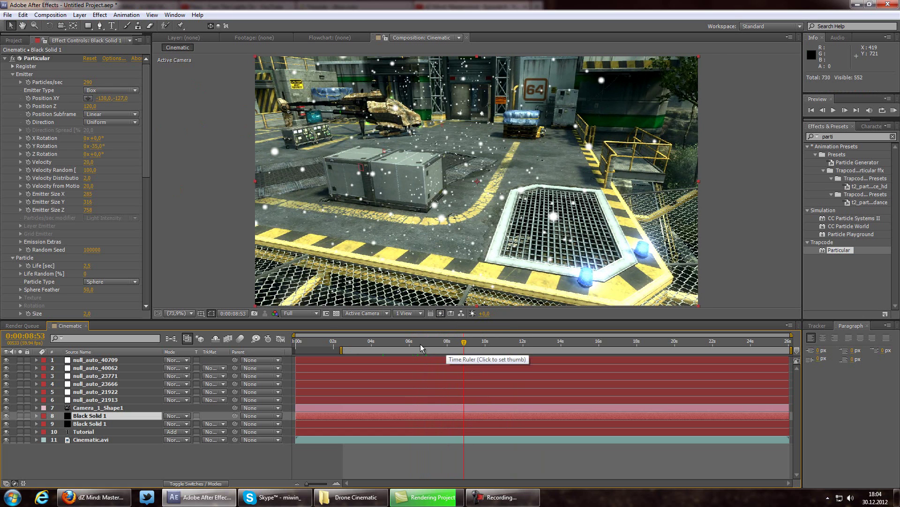
click(107, 420)
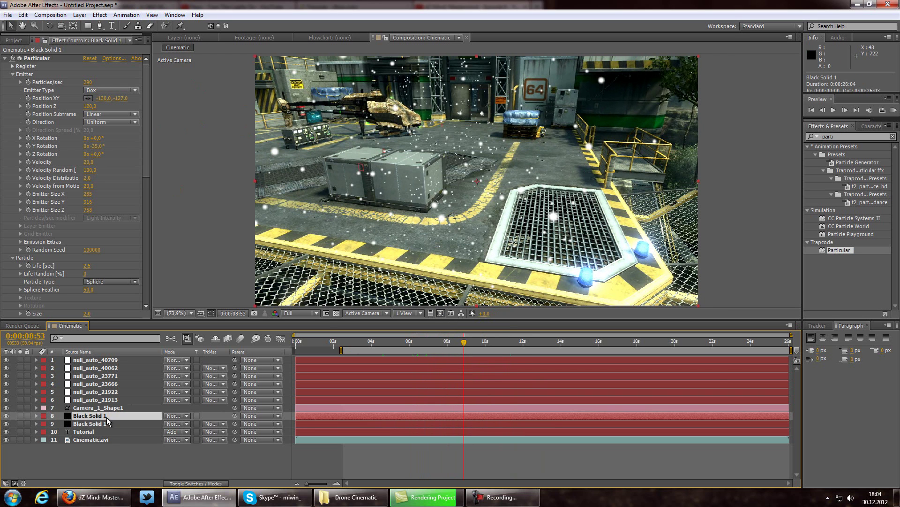
drag(89, 199, 154, 191)
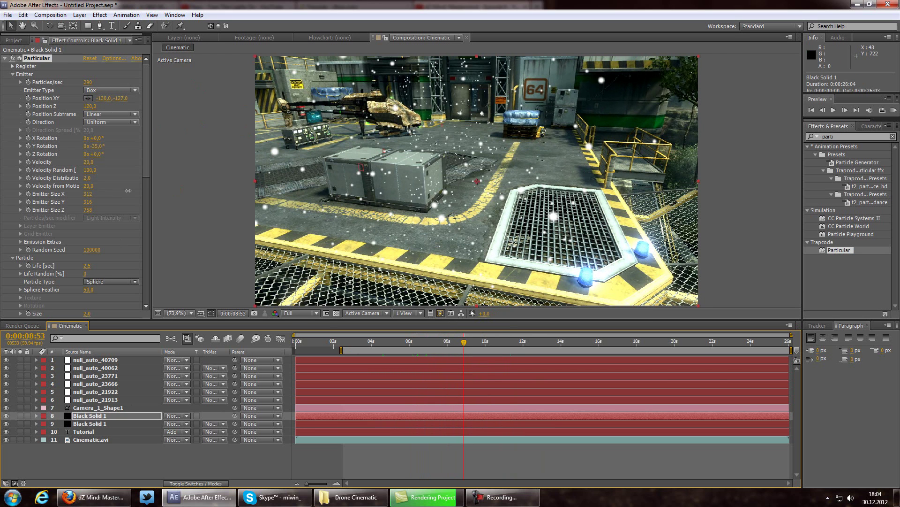
drag(363, 197, 472, 315)
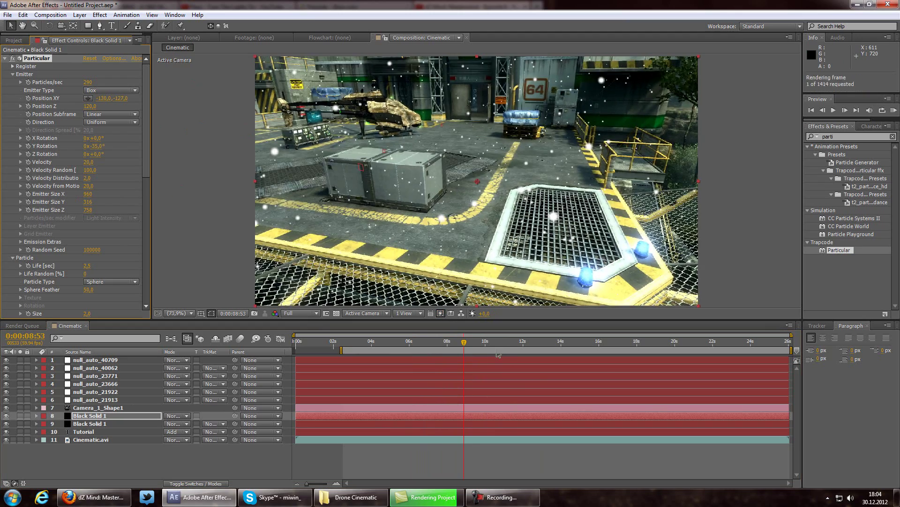
Step: Play a RAM preview of the widened particles, stop it and scrub through the scene at 0:00:15:48 and 0:00:10:35
key(KP_0)
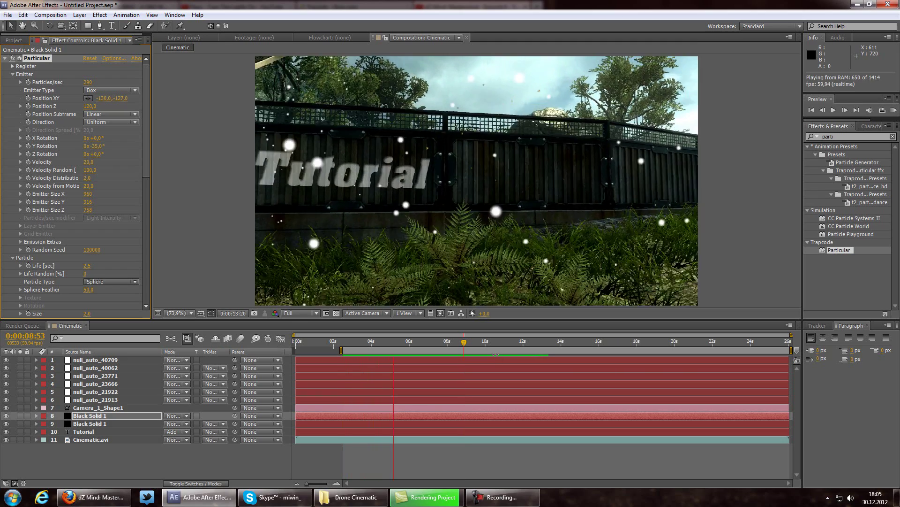
click(497, 358)
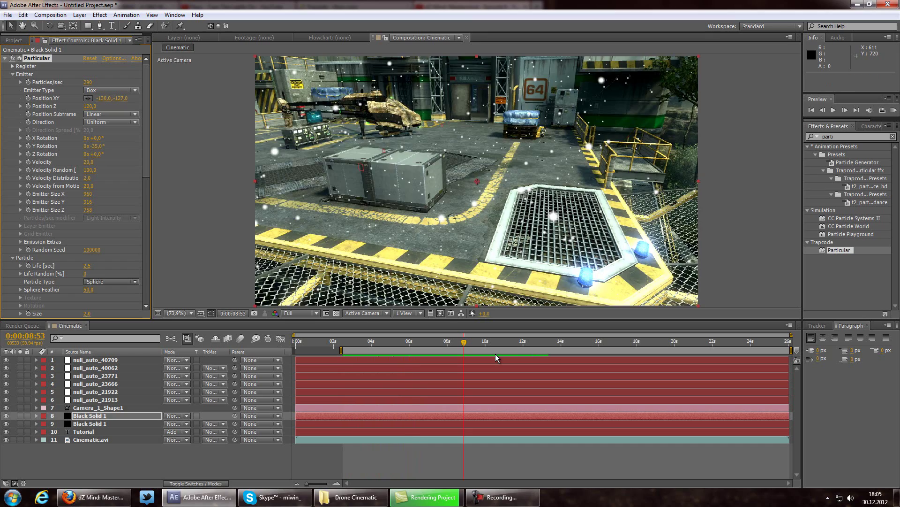
drag(440, 346, 671, 436)
drag(739, 436, 600, 419)
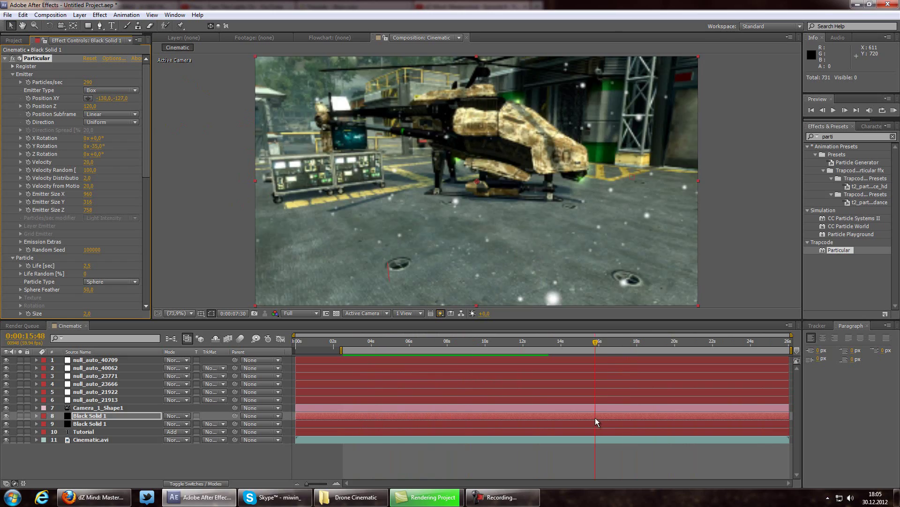
drag(604, 347, 496, 356)
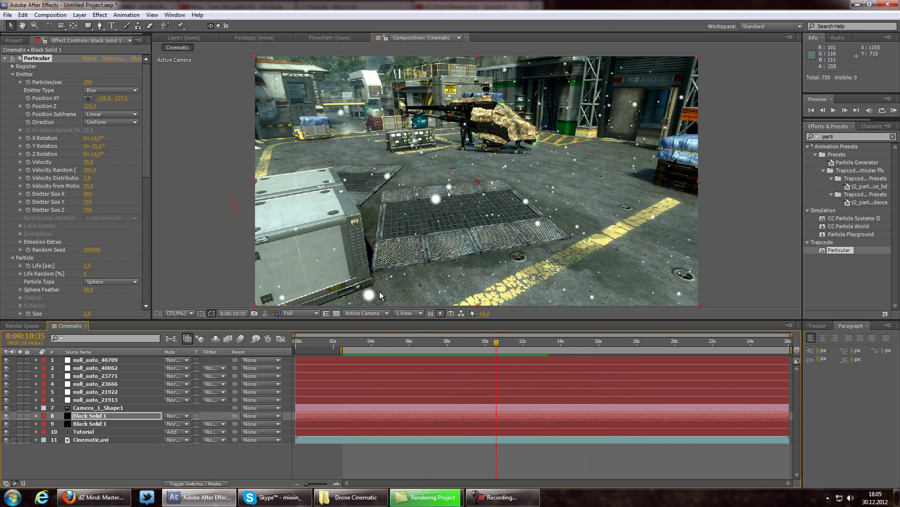
Step: Open the project's file commands
click(7, 16)
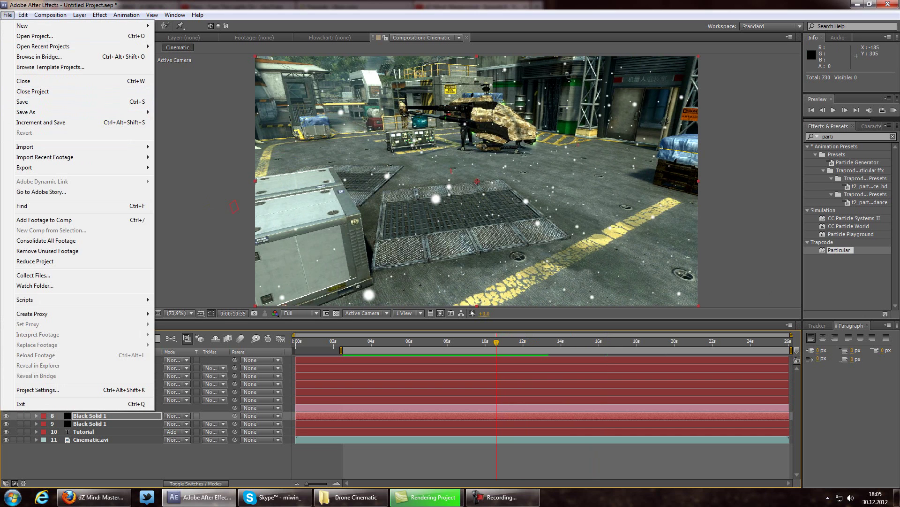